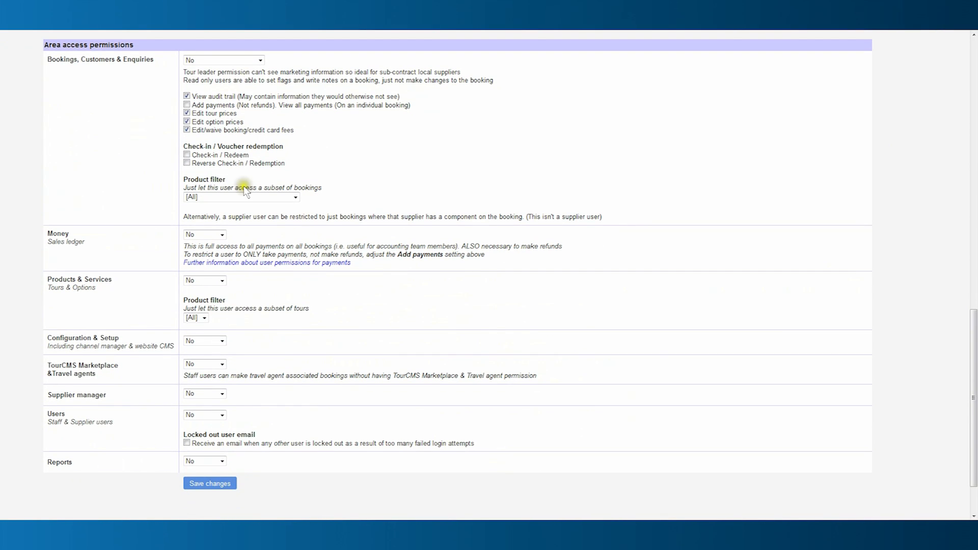
Give the staff user Full bookings access with Add payments, Check-in/Redeem and Reverse Check-in rights.
left_click(216, 97)
left_click(187, 105)
left_click(186, 155)
left_click(187, 163)
Set money, products and services, and configuration and setup access to Full.
left_click(222, 235)
left_click(211, 265)
left_click(203, 279)
left_click(203, 306)
left_click(207, 339)
left_click(203, 367)
Set Marketplace, supplier manager, users and reports access to Full, then save the permissions.
left_click(212, 390)
left_click(204, 395)
left_click(204, 421)
left_click(207, 415)
left_click(204, 441)
left_click(205, 461)
left_click(199, 486)
left_click(204, 487)
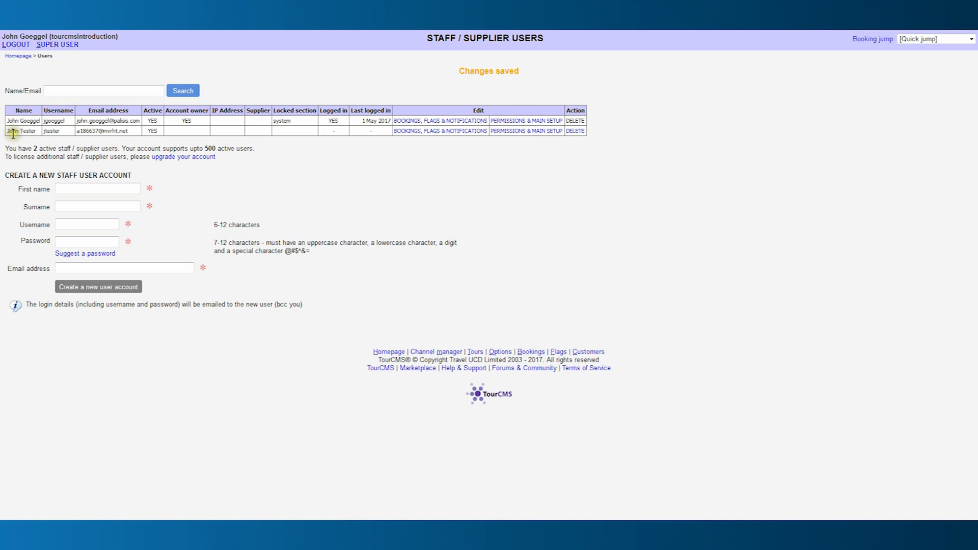
Review the staff user's saved permissions and main setup, then go back to the homepage.
left_click(533, 132)
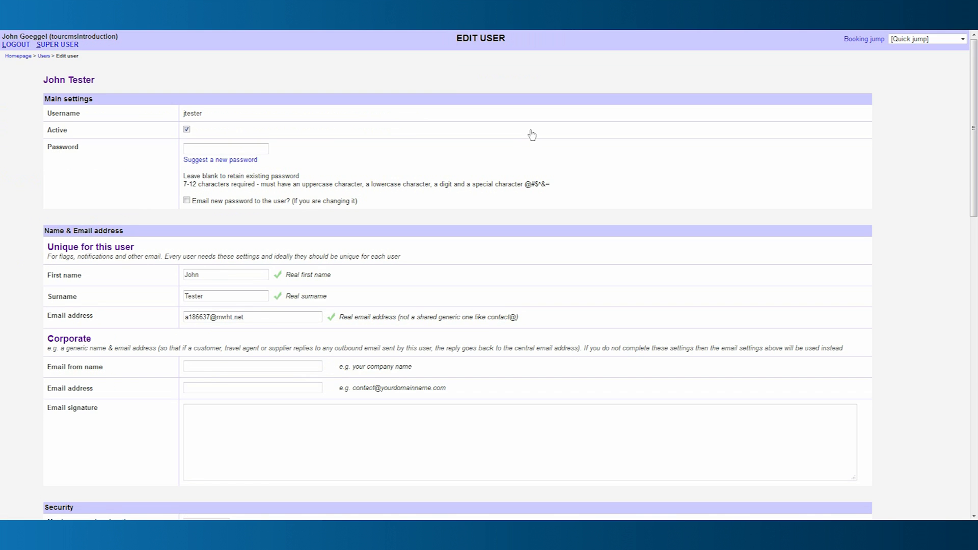
scroll(627, 173, "down", 8)
scroll(637, 186, "down", 7)
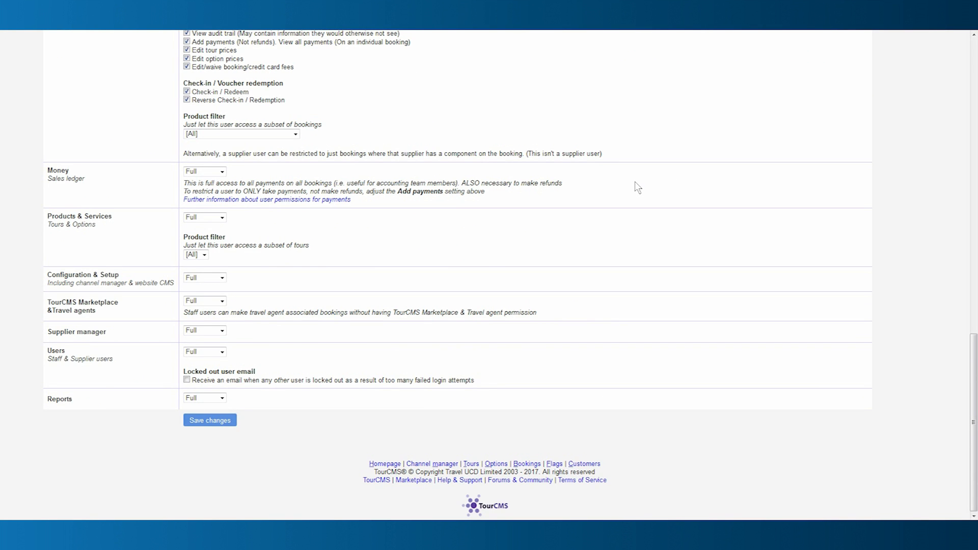
scroll(637, 188, "up", 15)
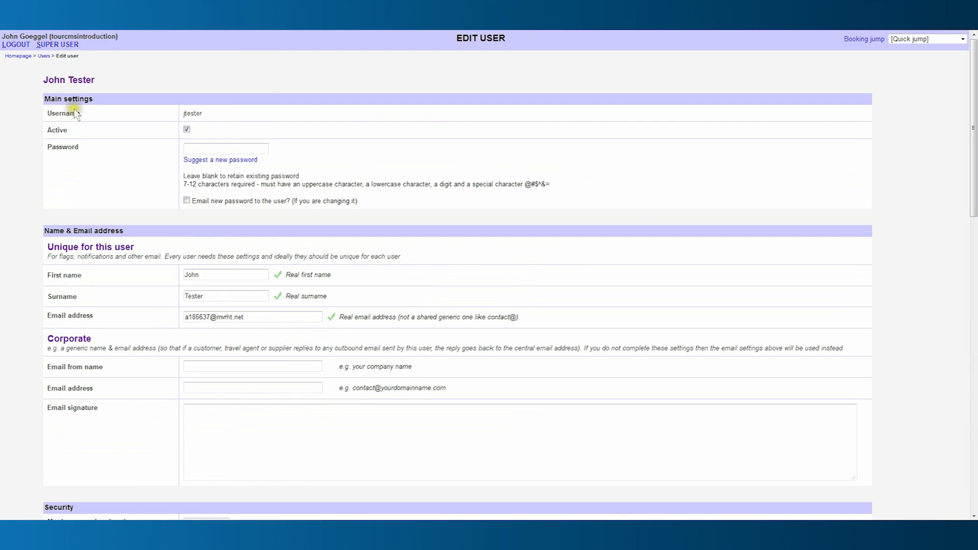
left_click(19, 56)
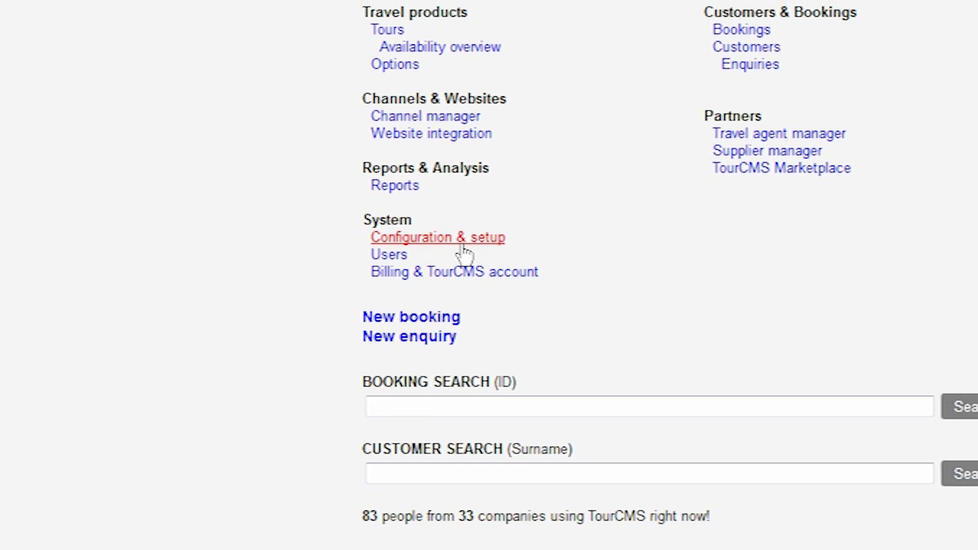
Open Configuration & setup from System and scroll through its grouped settings sections.
left_click(465, 244)
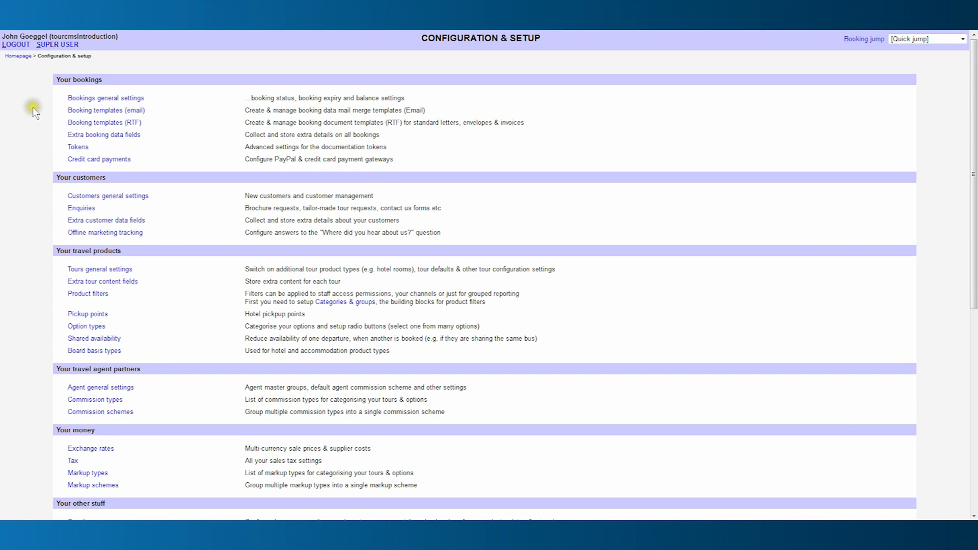
scroll(45, 207, "down", 2)
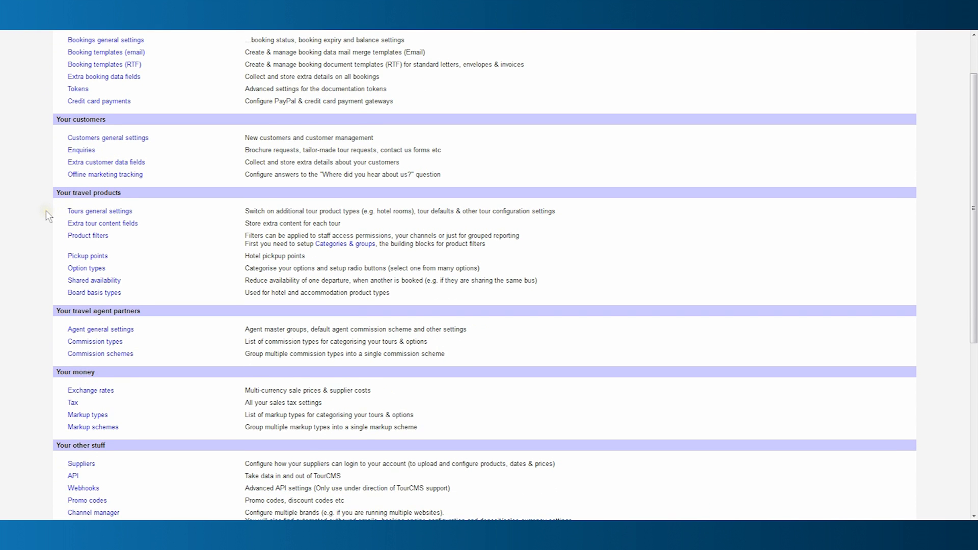
scroll(49, 216, "down", 1)
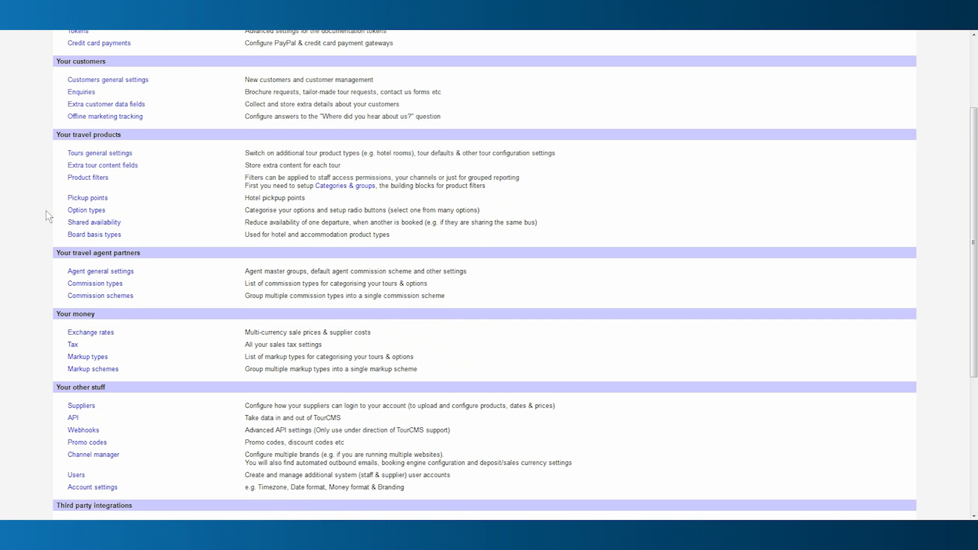
scroll(49, 216, "down", 1)
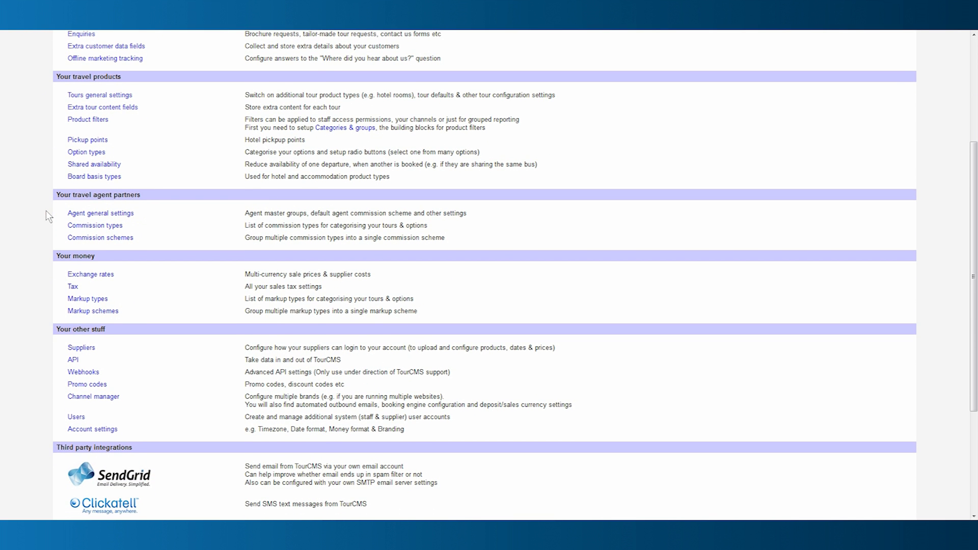
scroll(49, 216, "down", 1)
scroll(49, 216, "down", 1)
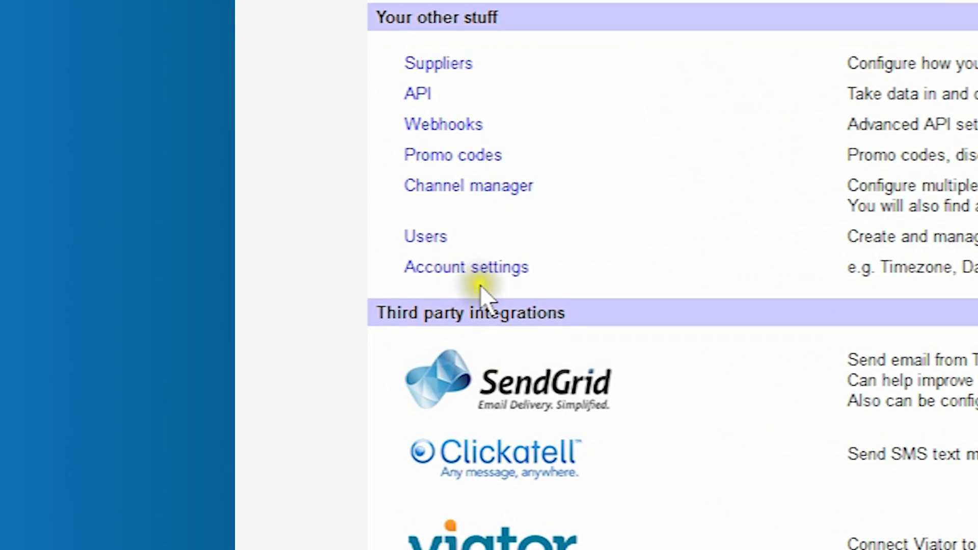
Change the account settings timezone to Berlin, Rome (GMT+1) and save.
left_click(479, 274)
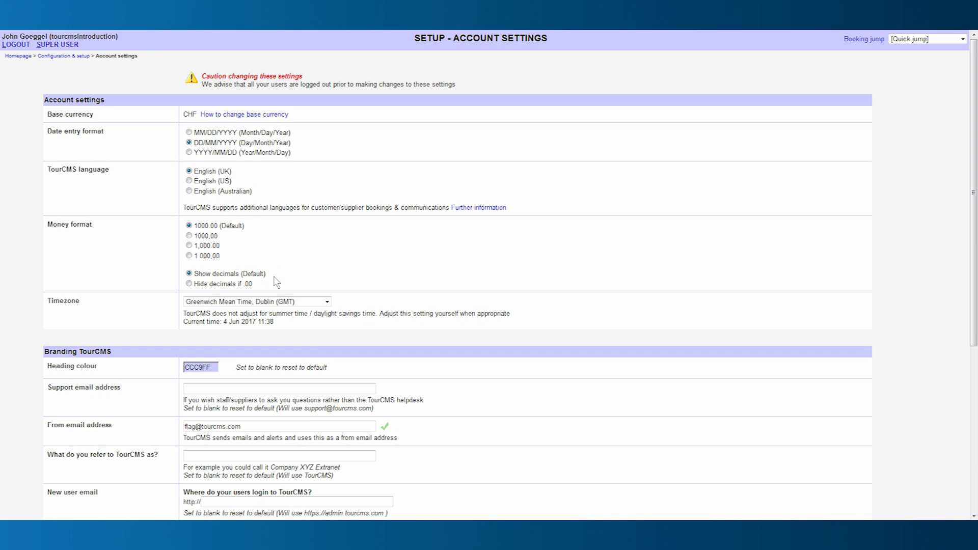
left_click(327, 302)
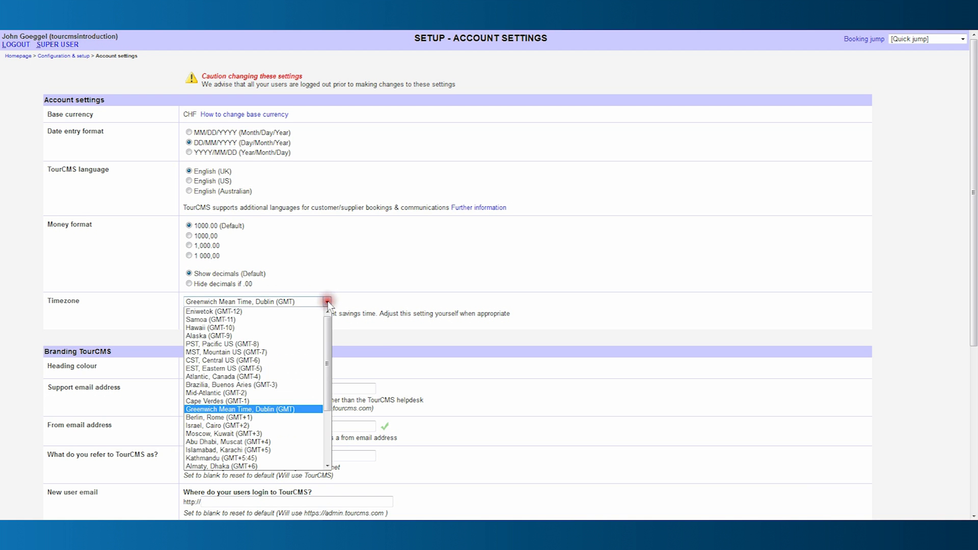
left_click(248, 416)
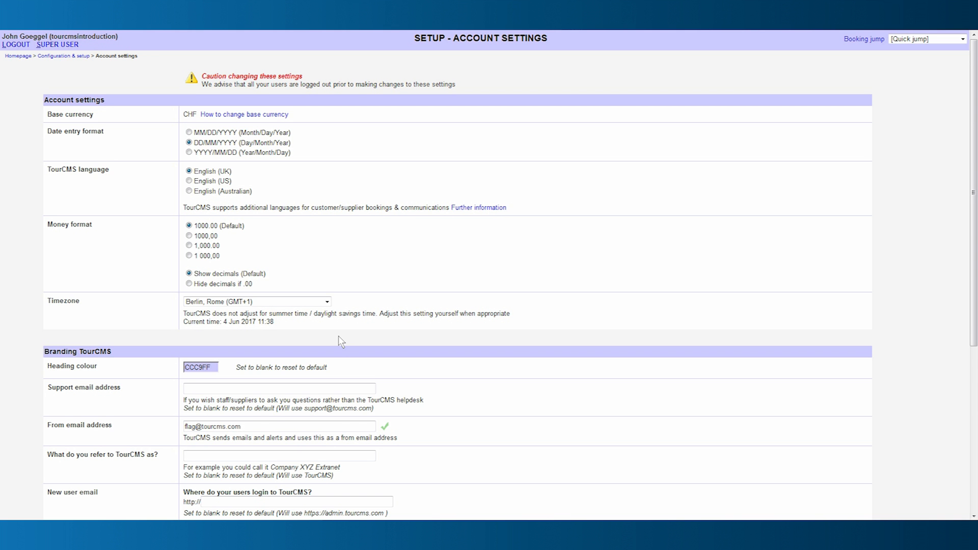
scroll(341, 340, "down", 5)
scroll(341, 340, "down", 1)
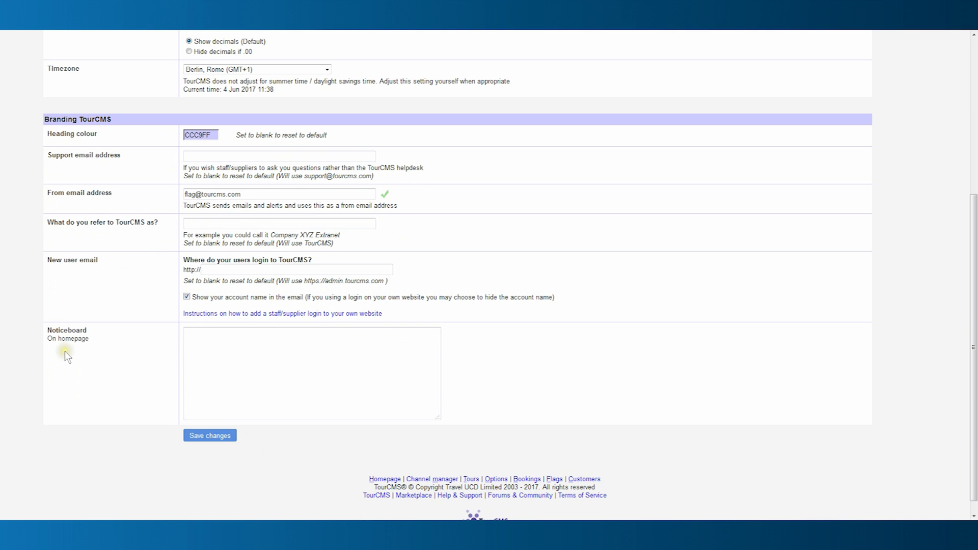
left_click(210, 436)
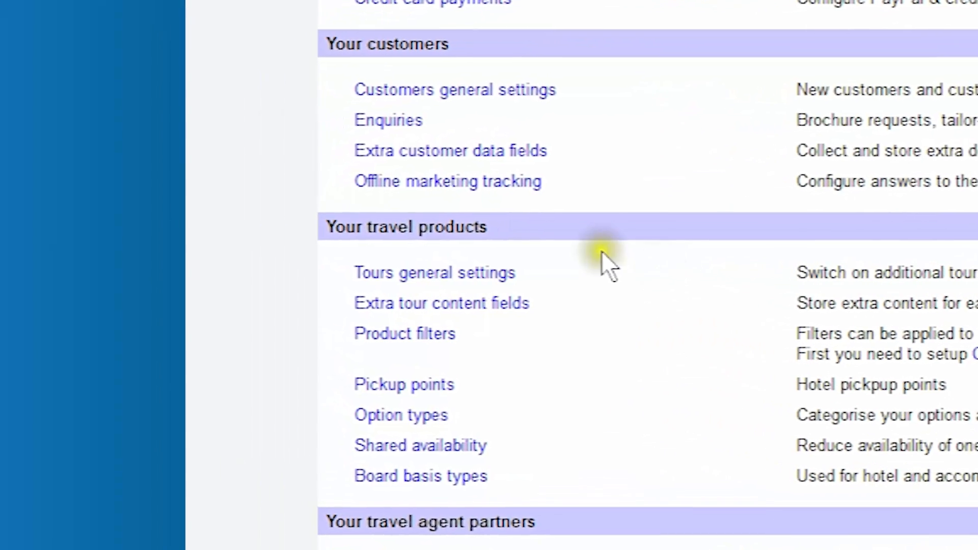
Save Tours general settings with Switzerland as default country and only Open and Closed departures.
left_click(498, 275)
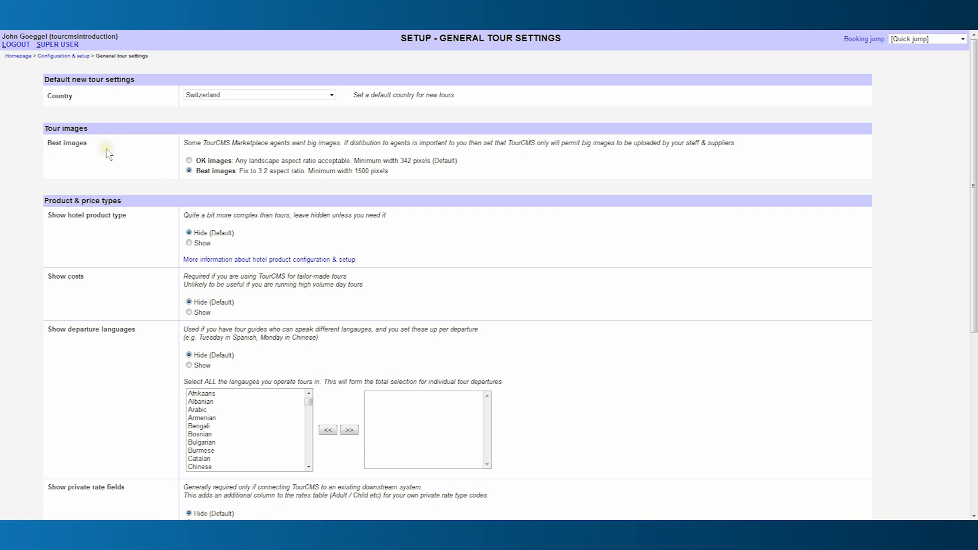
left_click(125, 169)
scroll(138, 210, "down", 3)
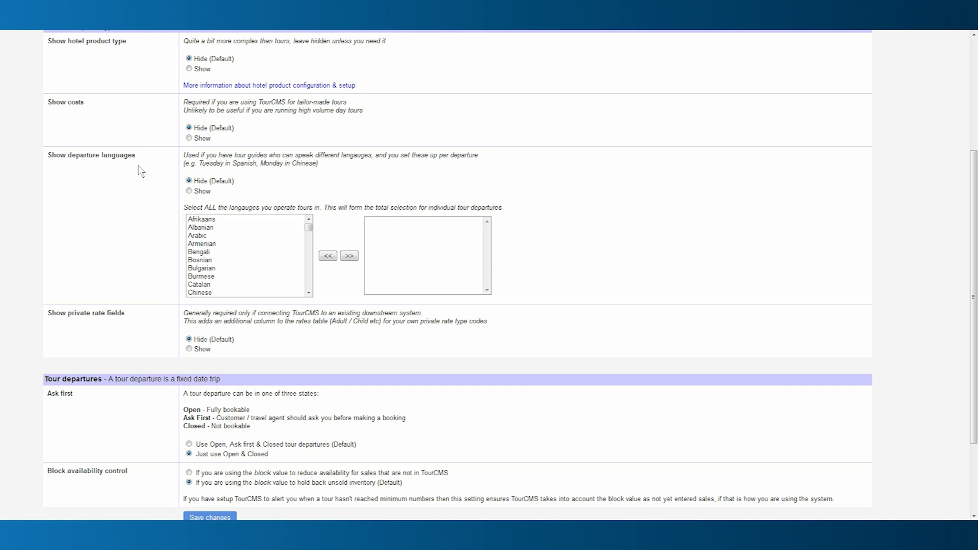
left_click(145, 276)
scroll(131, 324, "down", 2)
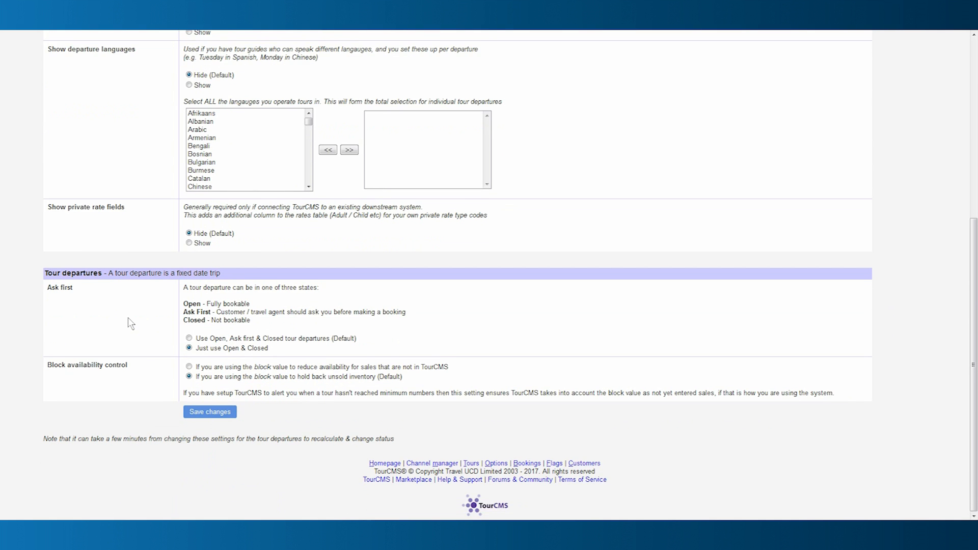
left_click(212, 416)
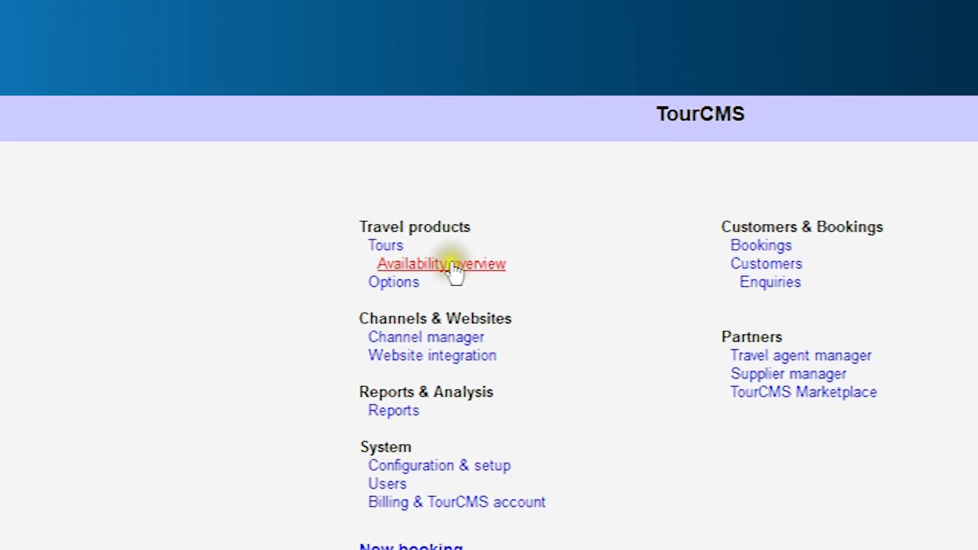
Go to the Tours page under Travel products and focus the new tour's Product name field.
left_click(395, 247)
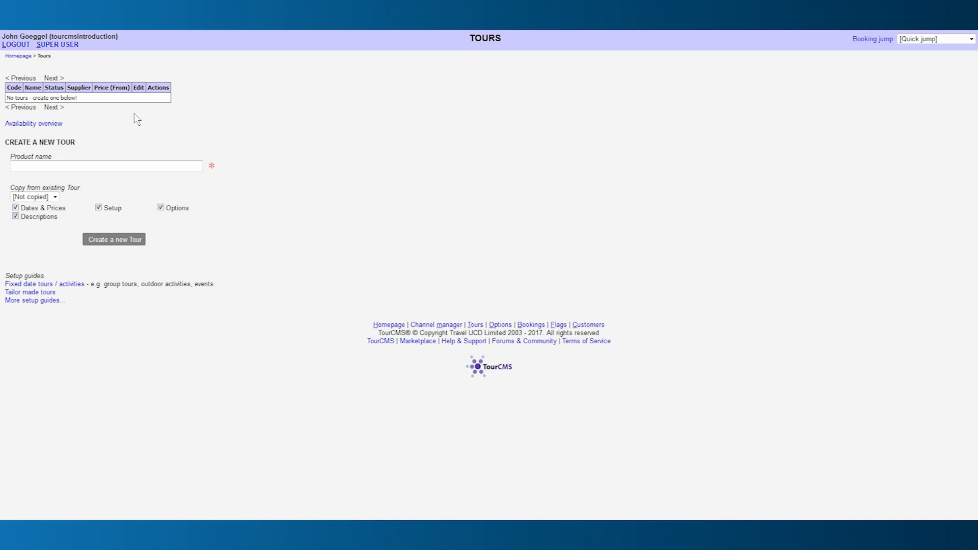
left_click(44, 166)
Create the tour 'Zurich City Hop-on/Hop-off 24hrs' and go to its SETUP page.
left_click(44, 167)
type("Zurich City Hop-on/Hop-off 24hrs")
left_click(121, 246)
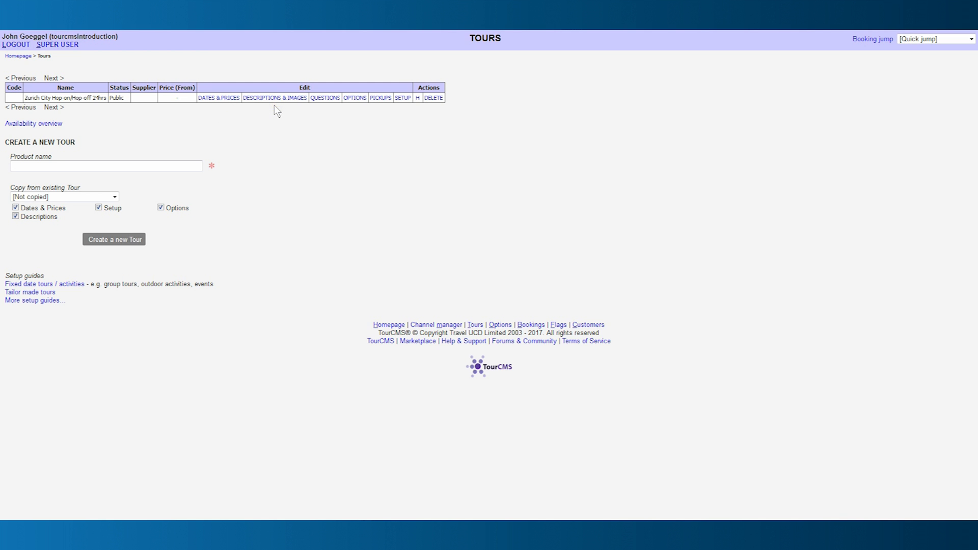
left_click(404, 99)
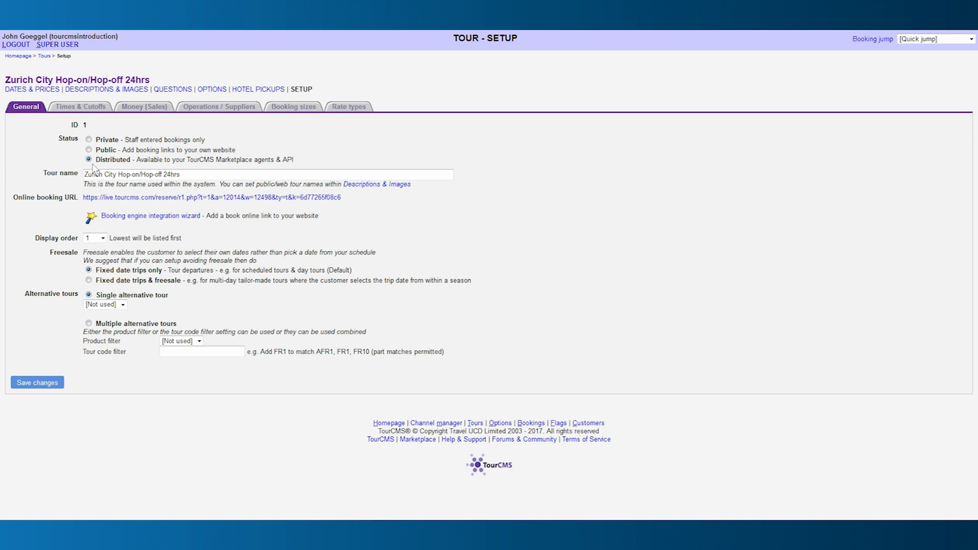
left_click(75, 174)
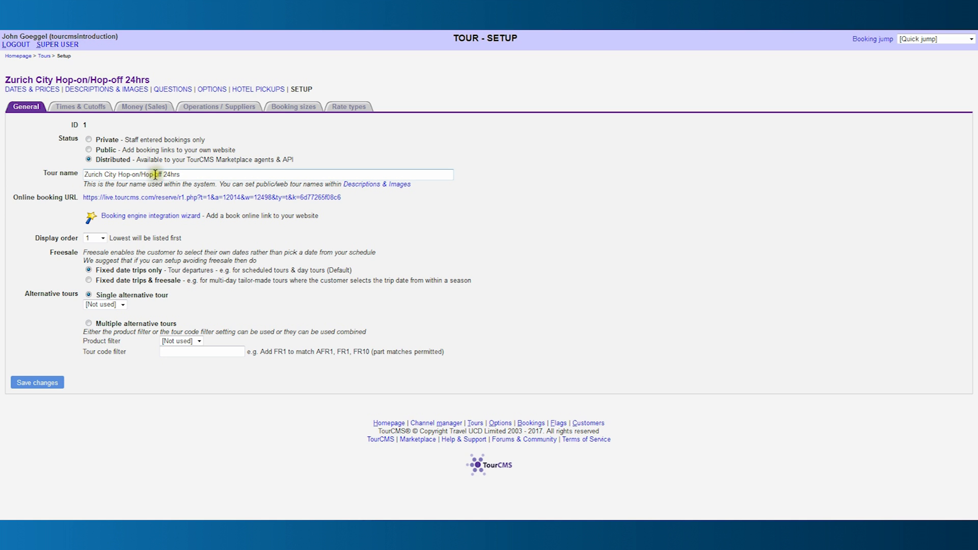
left_click(182, 174)
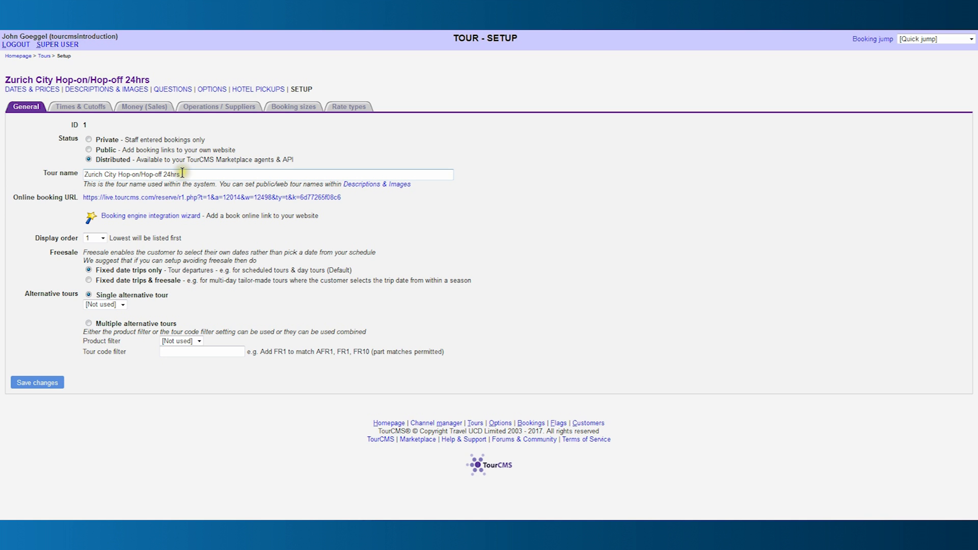
left_click(98, 210)
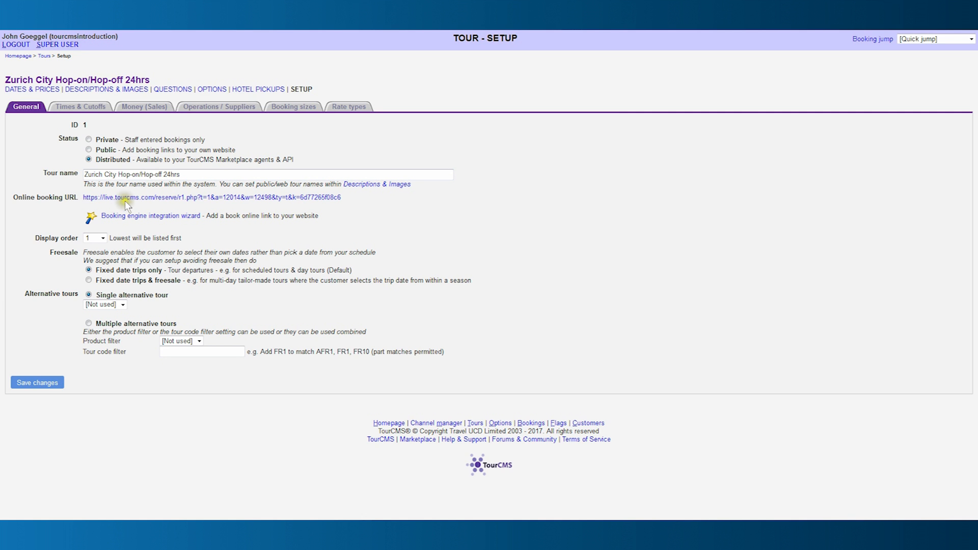
Open the tour's online booking URL in a new tab, keep display order 1, and save.
right_click(153, 200)
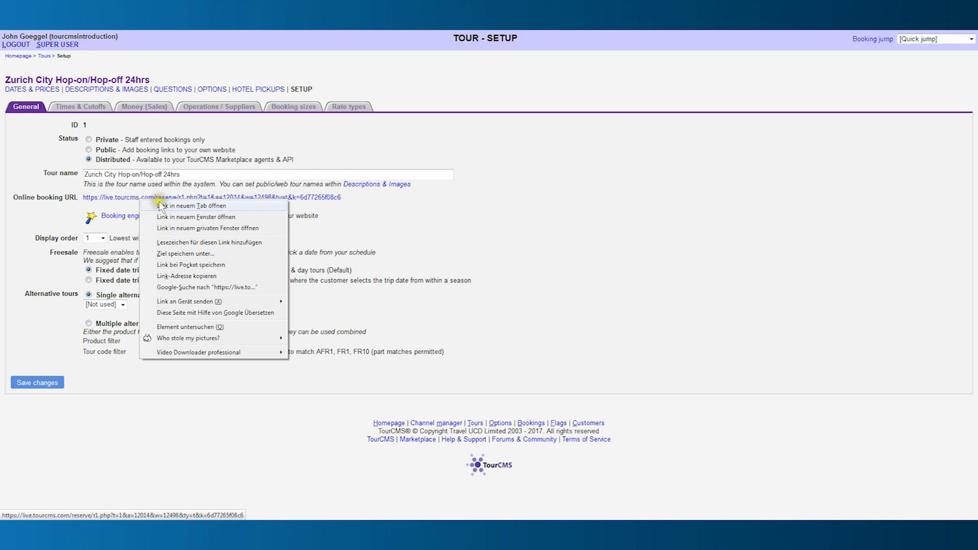
left_click(163, 206)
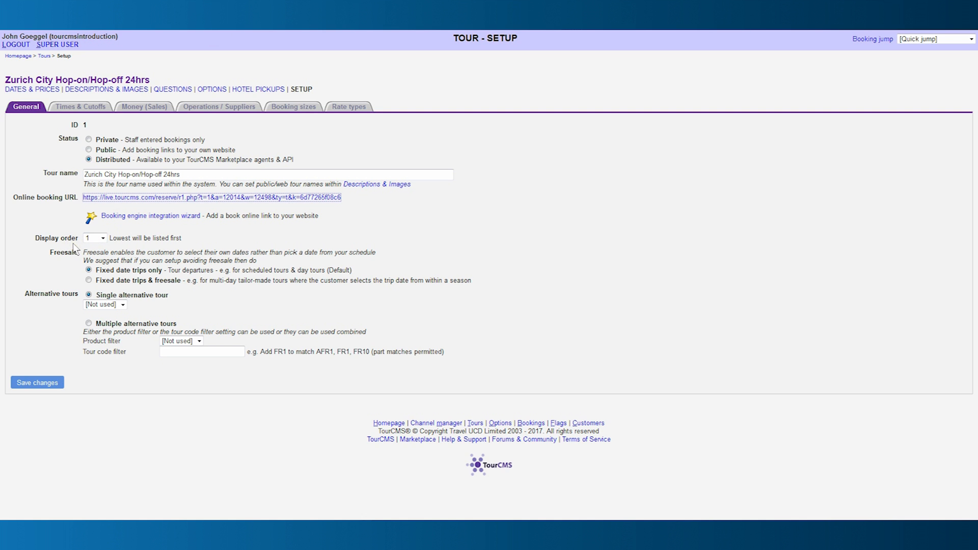
left_click(103, 238)
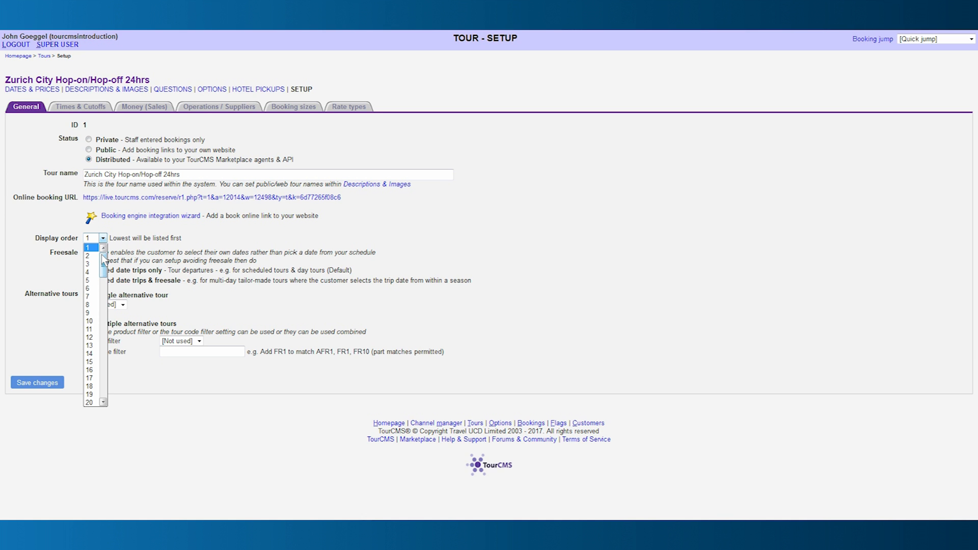
left_click(103, 257)
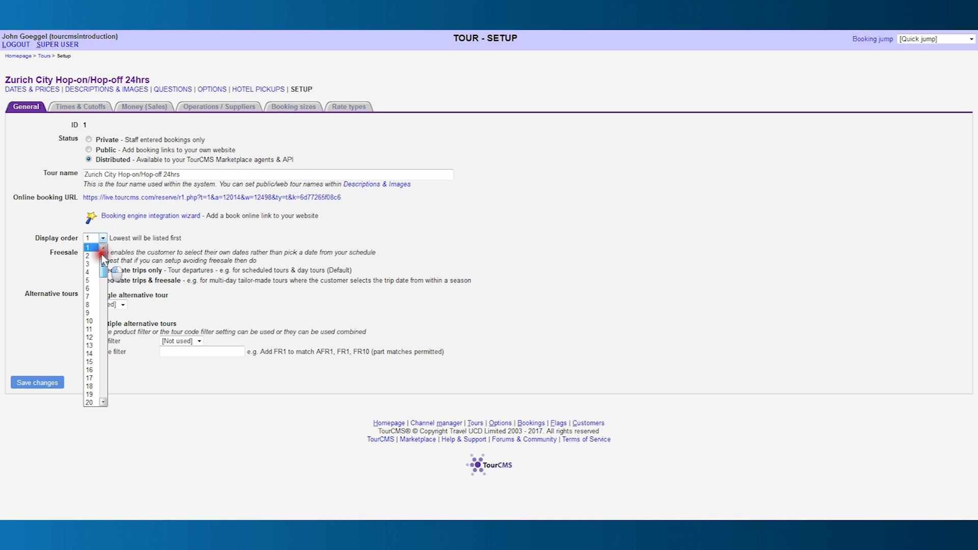
left_click_drag(103, 257, 100, 278)
left_click_drag(100, 302, 106, 251)
left_click(75, 261)
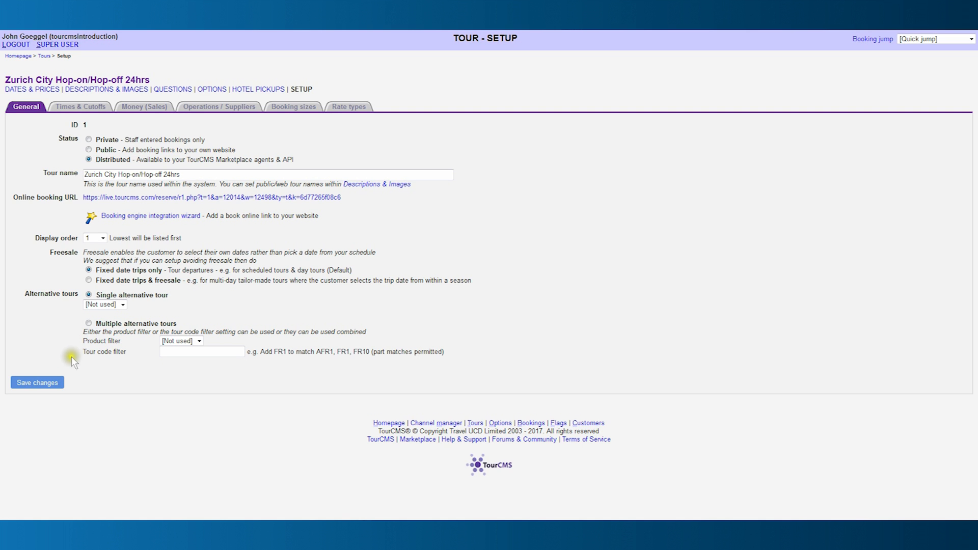
left_click(37, 386)
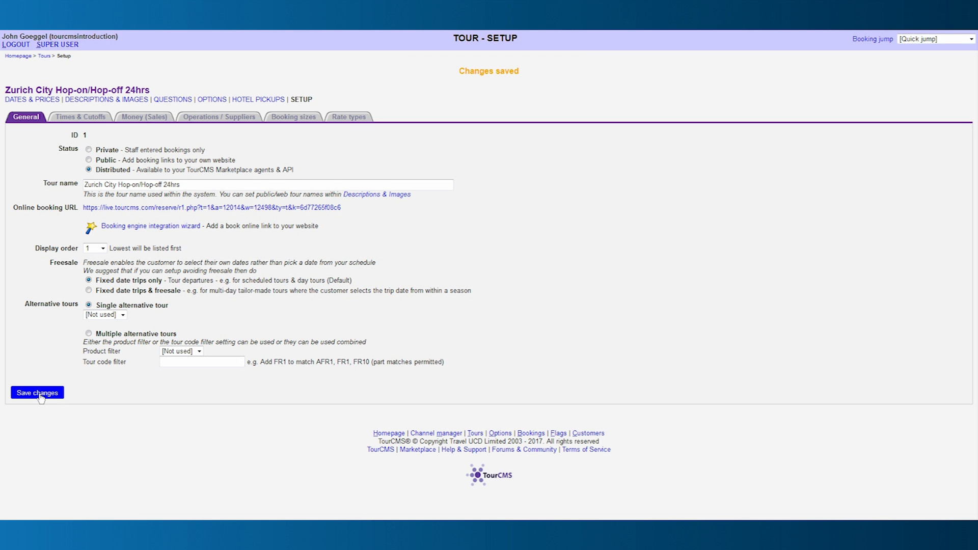
Set start and end times to Not applicable with a 0 minutes / No cutoff booking cutoff, and save.
left_click(92, 118)
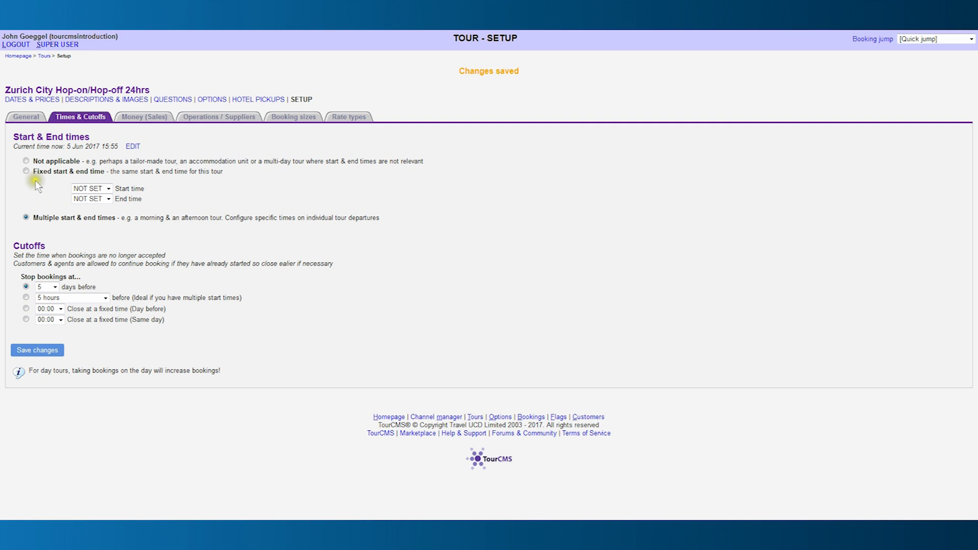
left_click(26, 161)
left_click(26, 297)
left_click(105, 299)
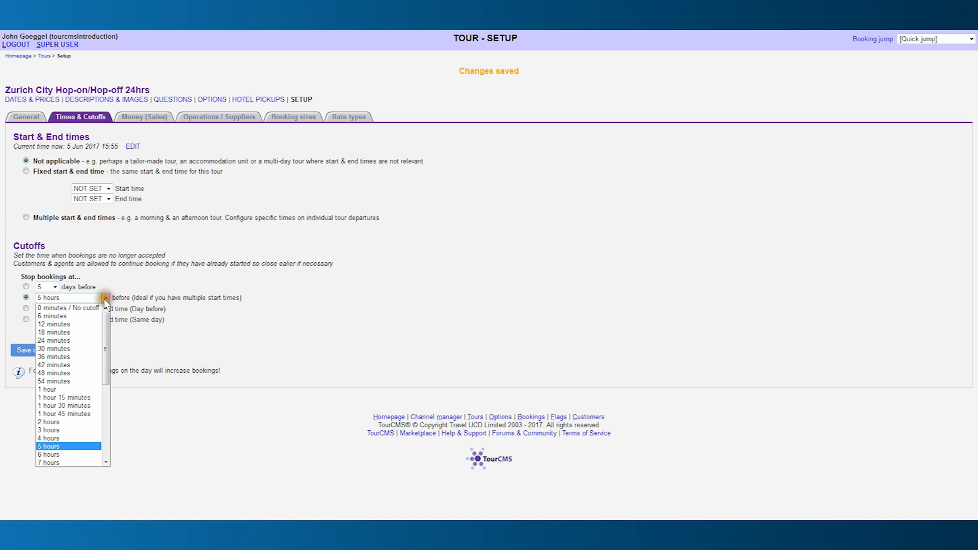
left_click(93, 306)
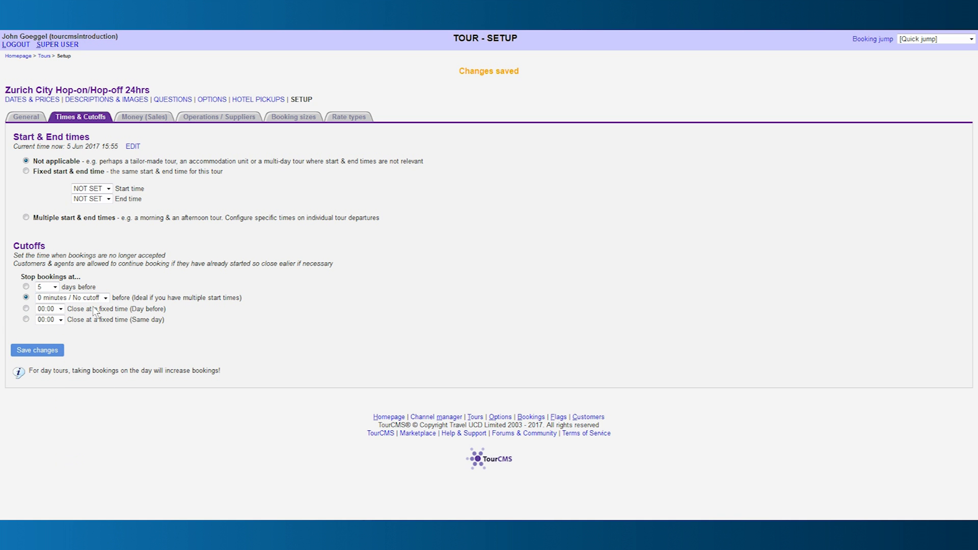
left_click(51, 354)
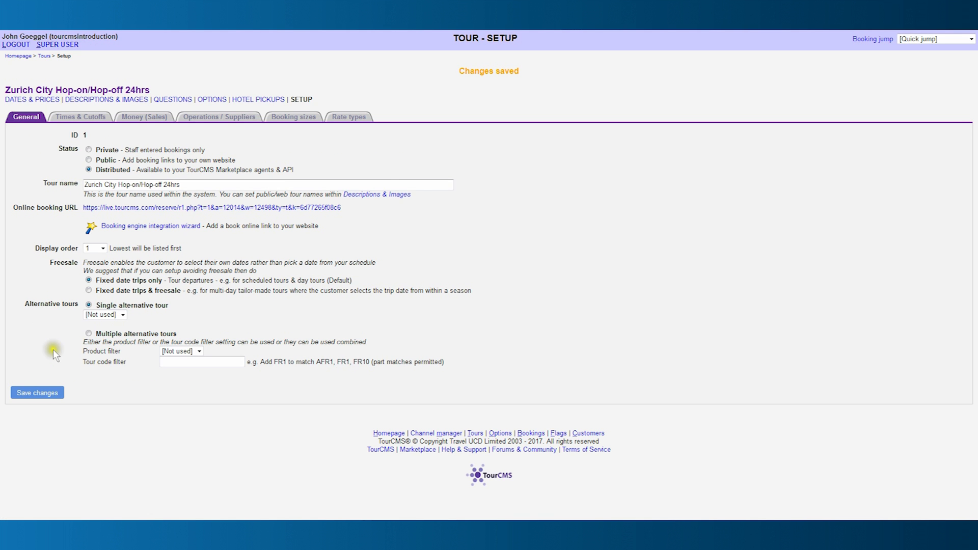
Save the default Money (Sales) and Operations / Suppliers settings, then view the Booking sizes tab.
left_click(150, 121)
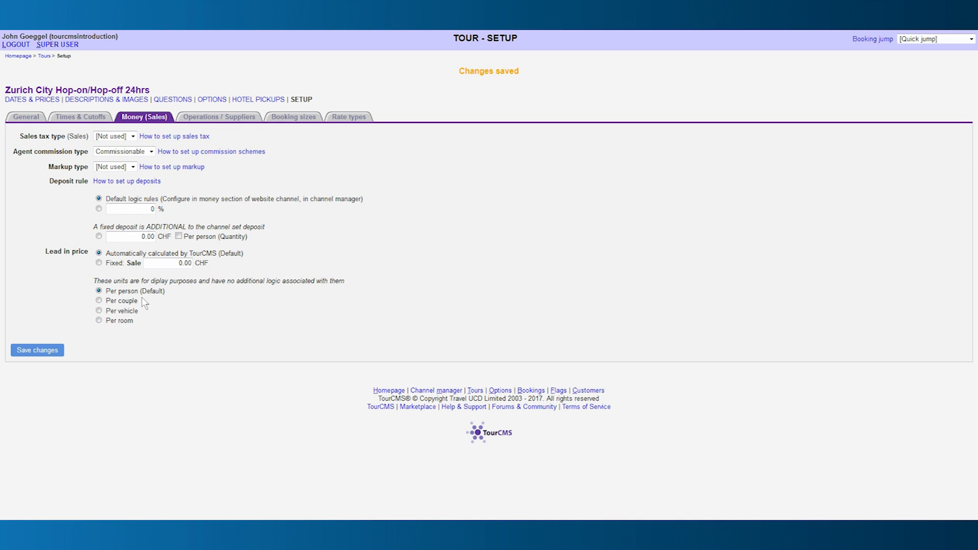
left_click(50, 352)
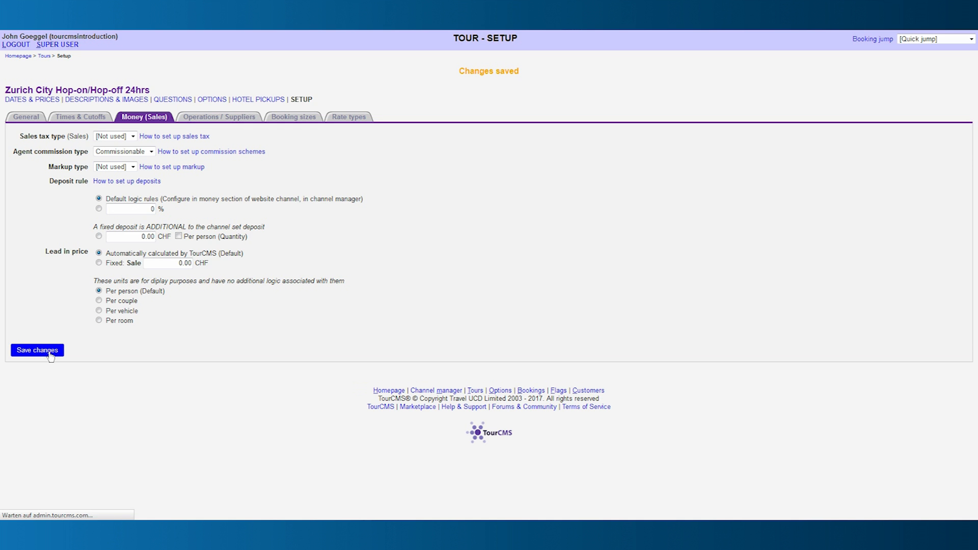
left_click(232, 120)
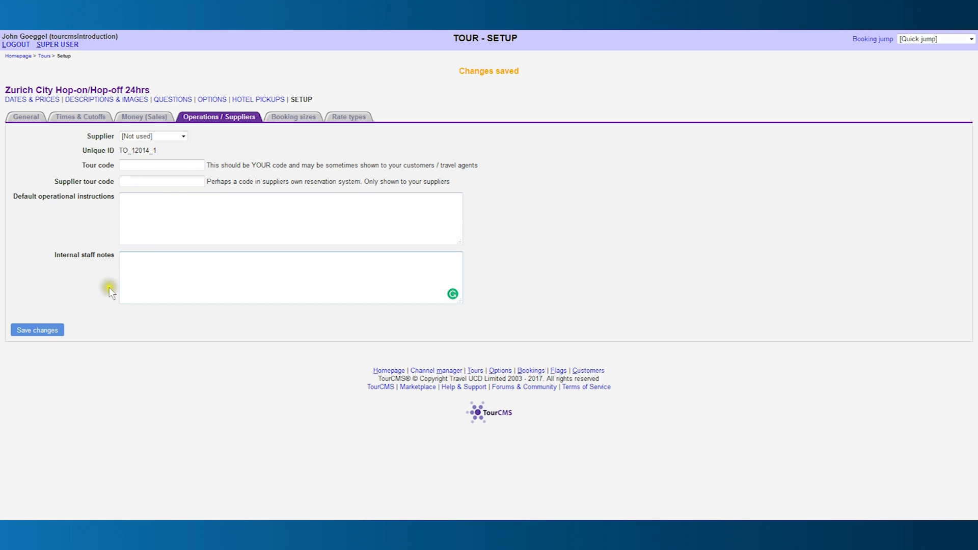
left_click(34, 331)
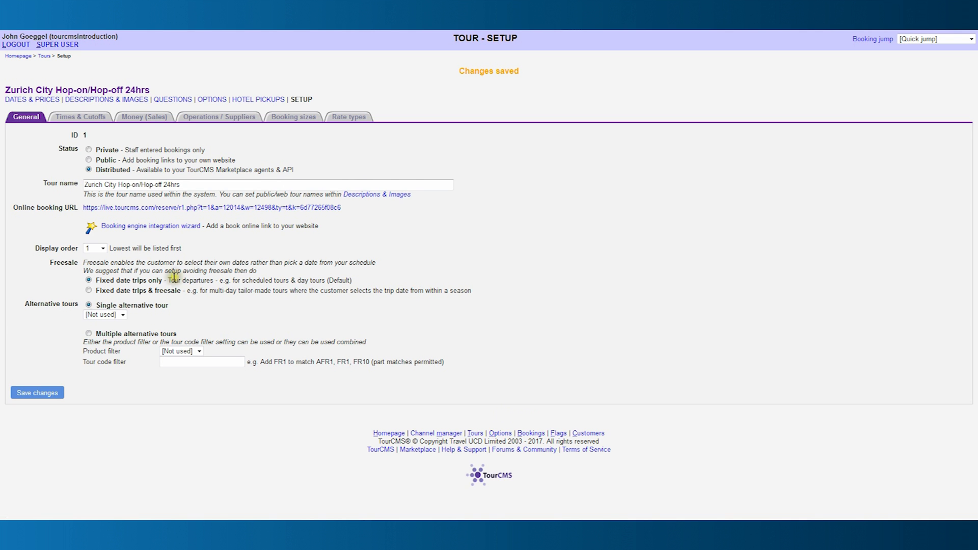
left_click(297, 120)
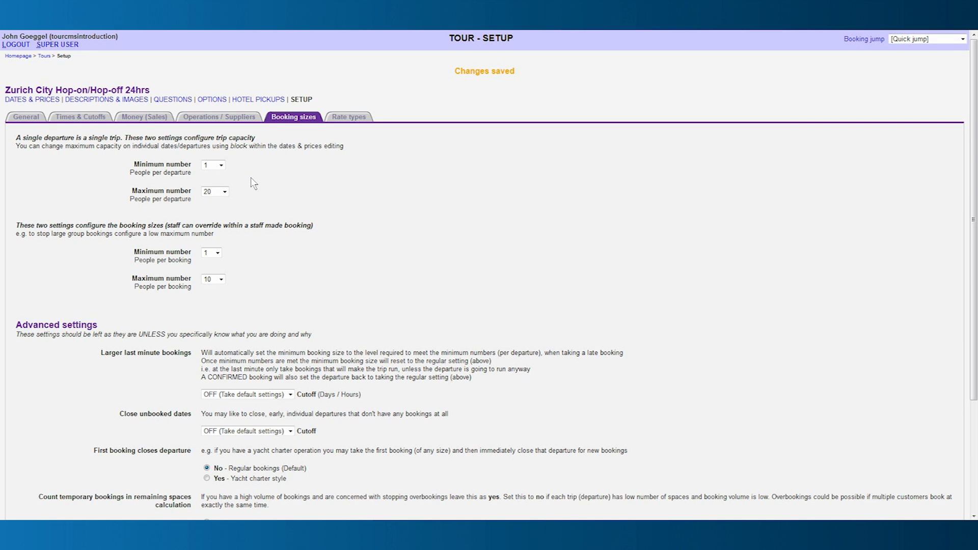
Choose 1000 as the maximum per departure and 250 as the maximum per booking, then save.
left_click(224, 192)
left_click_drag(224, 207, 223, 355)
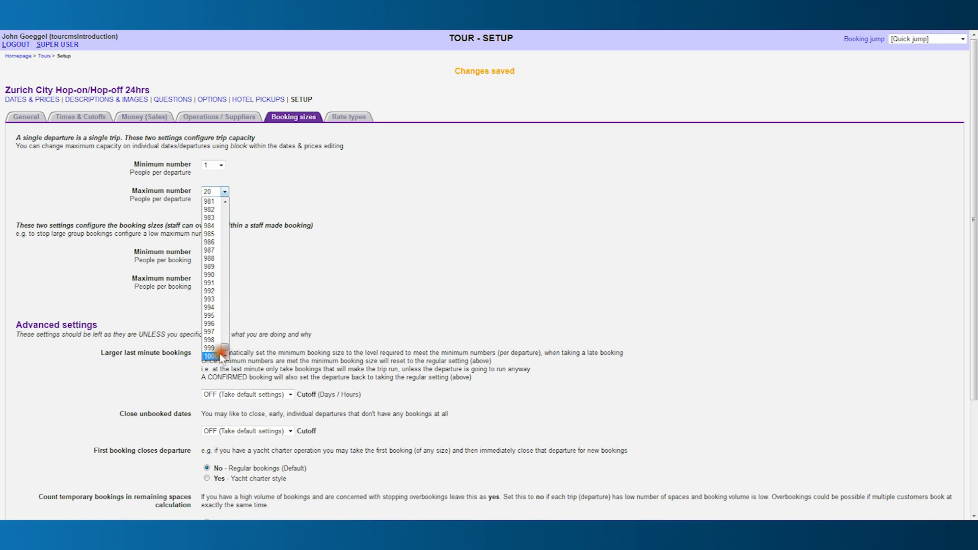
left_click(218, 356)
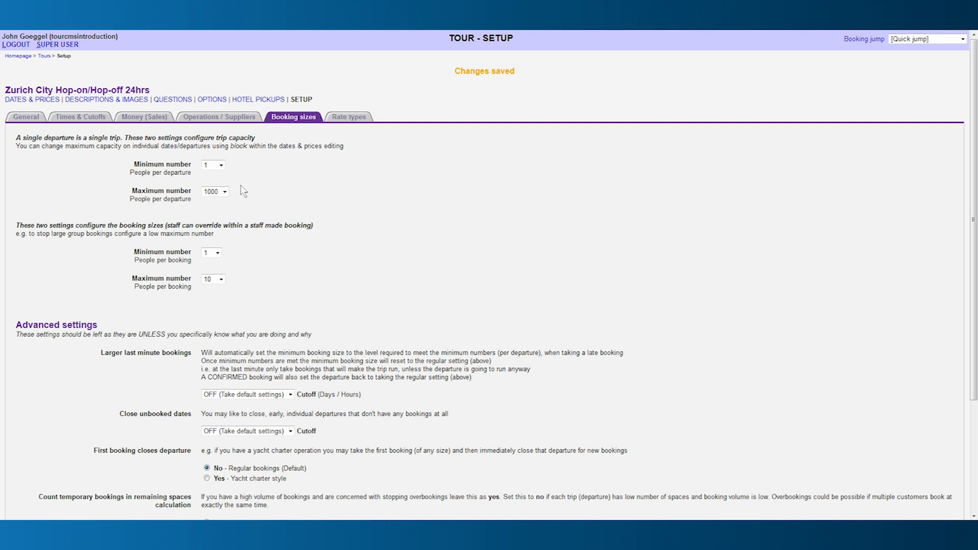
left_click(219, 278)
left_click_drag(221, 299, 218, 437)
left_click(212, 443)
scroll(244, 296, "down", 3)
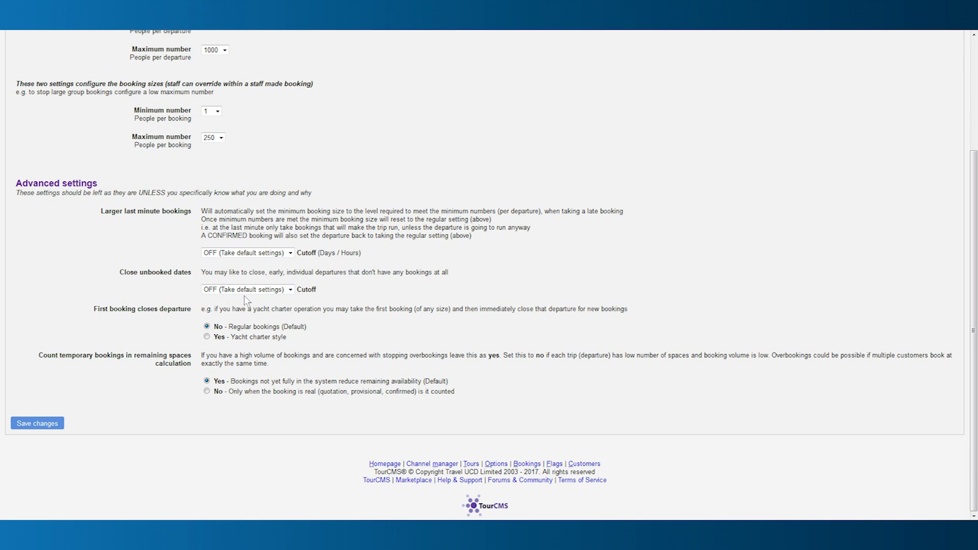
left_click(49, 424)
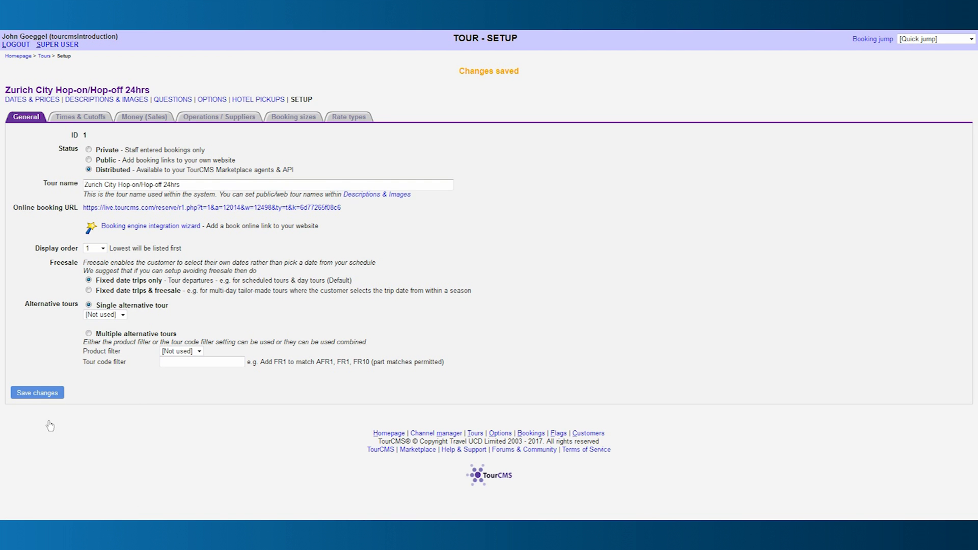
On the Rate types tab, leave price notes empty and set Accept child only bookings to No.
left_click(343, 119)
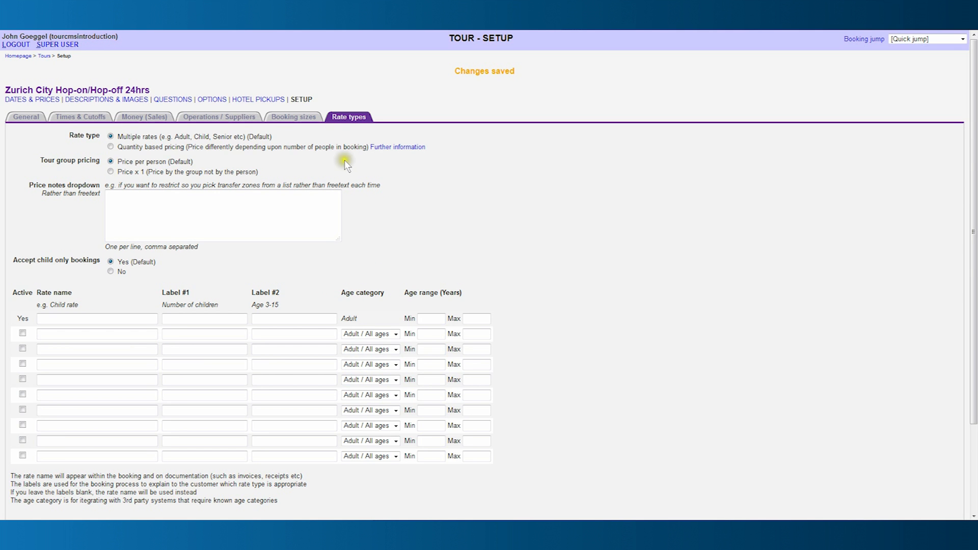
left_click(120, 148)
left_click(113, 137)
left_click(113, 136)
left_click(113, 161)
left_click(120, 195)
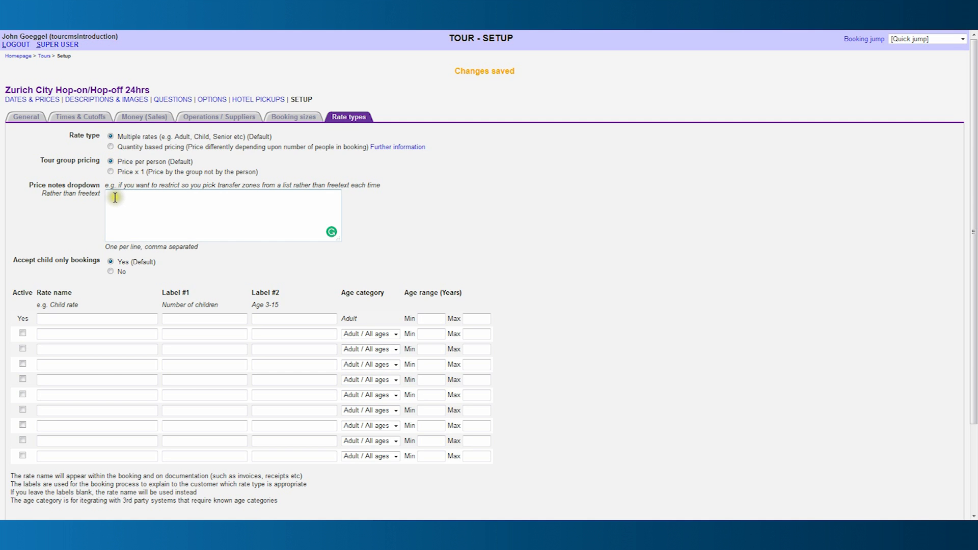
left_click(84, 270)
left_click(110, 272)
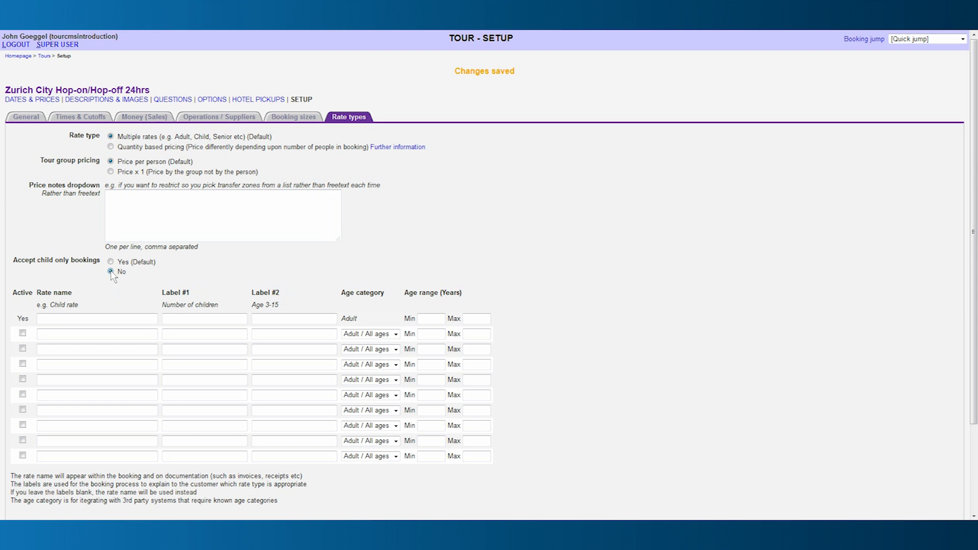
Fill the first rate row: 'Adult rate', labels 'Number of adults' and 'Age 08-65', ages 18–65.
scroll(112, 275, "down", 2)
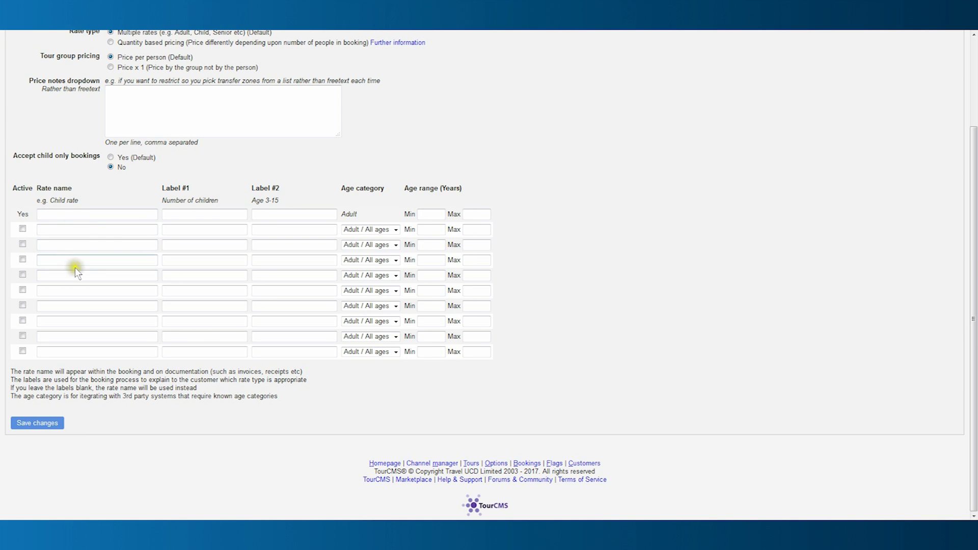
type("Adult rate")
key("Tab")
type("Number of adults")
key("Tab")
type("Age 08-65")
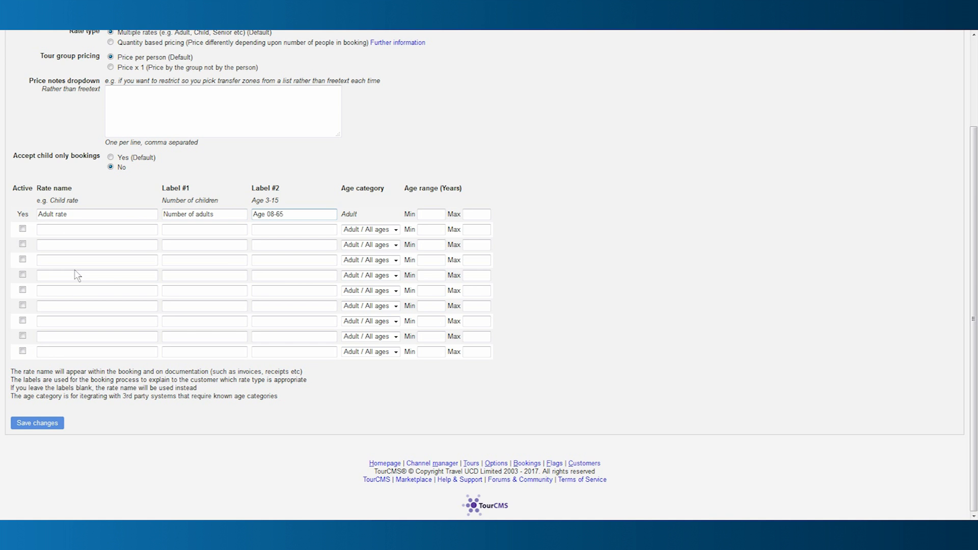
key("Tab")
type("18")
key("Tab")
type("65")
Add 'Child rate' with labels 'Number of children' and 'Age 3-17', category Child, ages 3–17.
left_click(22, 229)
left_click(43, 229)
type("Child rate")
key("Tab")
type("Number of c")
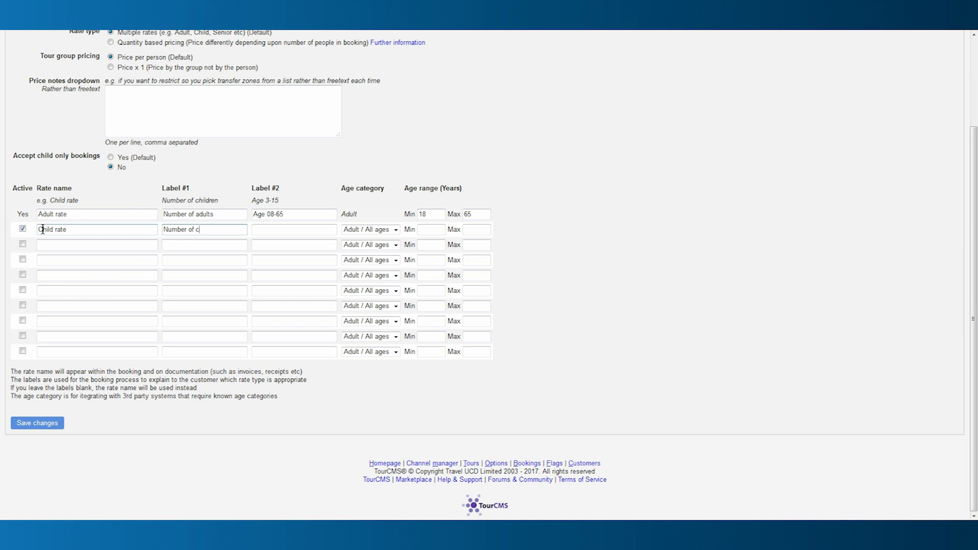
type("hildren")
key("Tab")
type("Age 3-17")
left_click(370, 229)
left_click(377, 270)
left_click(432, 231)
type("3")
key("Tab")
type("17")
Add 'Infant rate' ('Number of infants', 'Age 0-2', category Infant, ages 0–2), save, and open Hotel Pickups.
left_click(49, 245)
type("Infant rate")
key("Tab")
type("Number of infants")
key("Tab")
type("Age 0-2")
left_click(396, 245)
left_click(352, 287)
left_click(433, 245)
type("0")
key("Tab")
type("2")
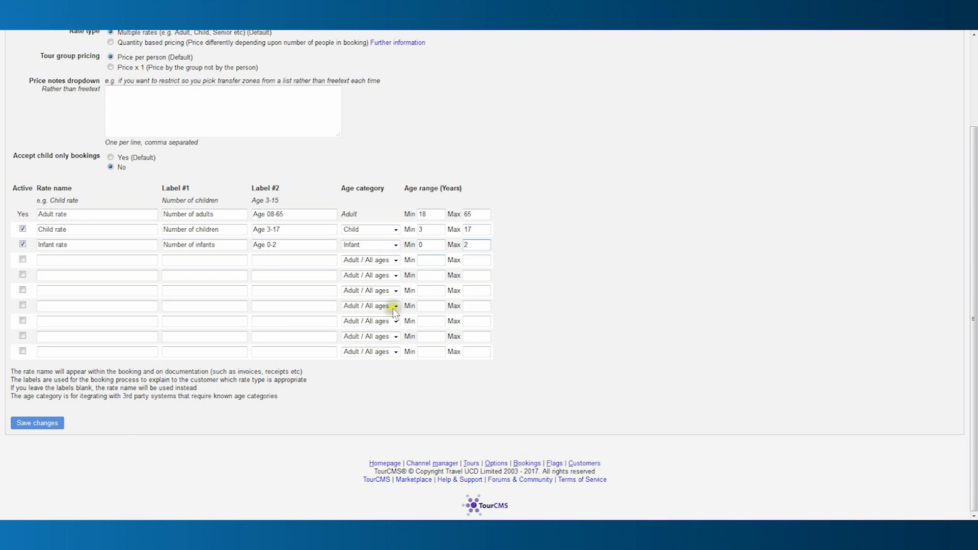
left_click(46, 425)
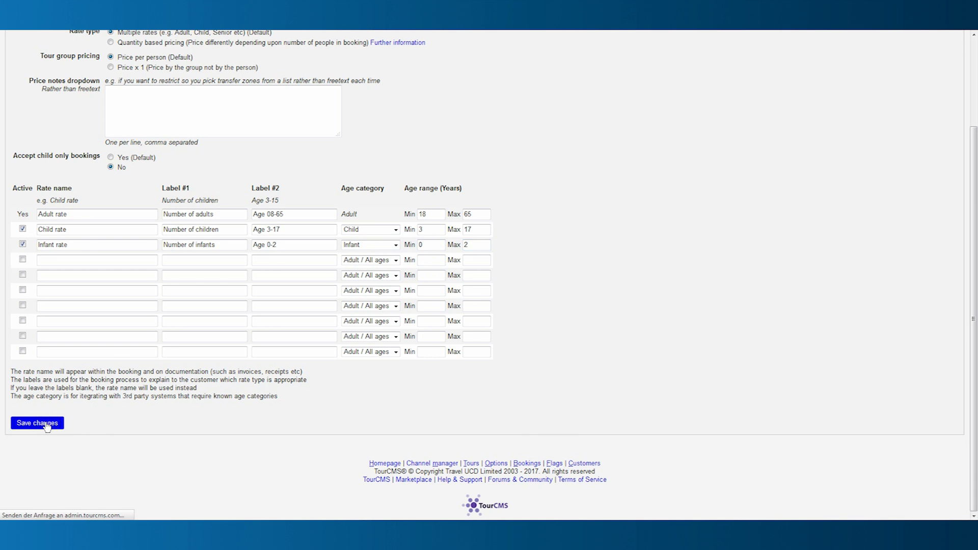
left_click(269, 101)
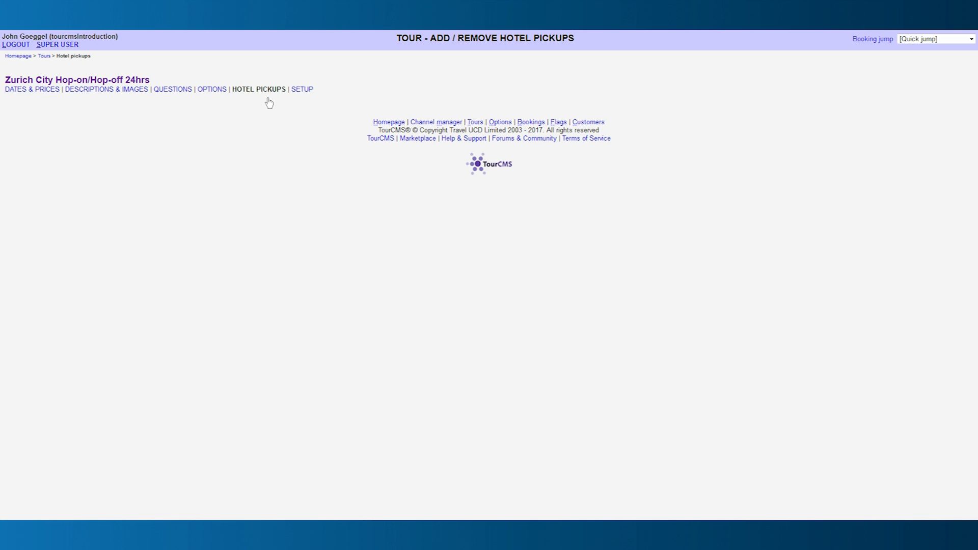
Look through the tour's Options and Questions pages, ending on Descriptions & Images.
left_click(219, 91)
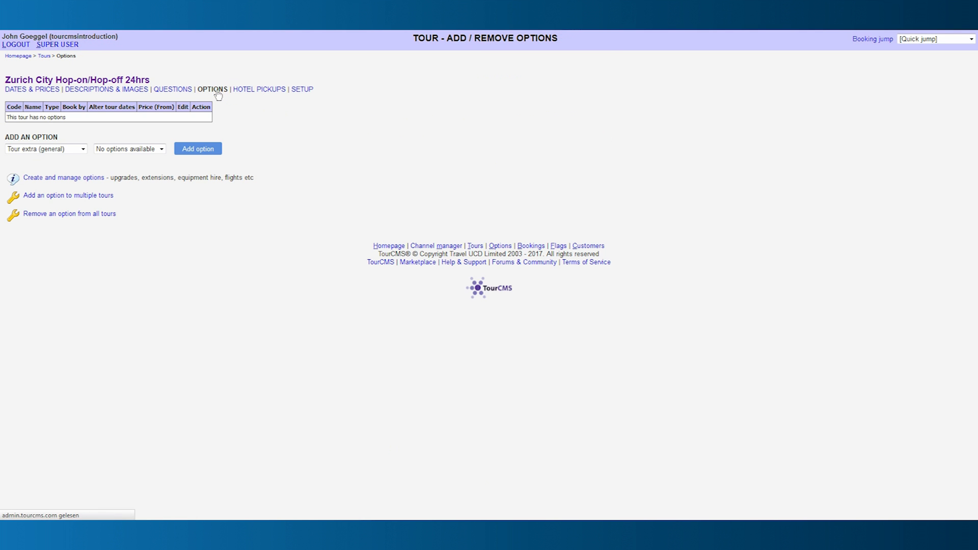
left_click(176, 91)
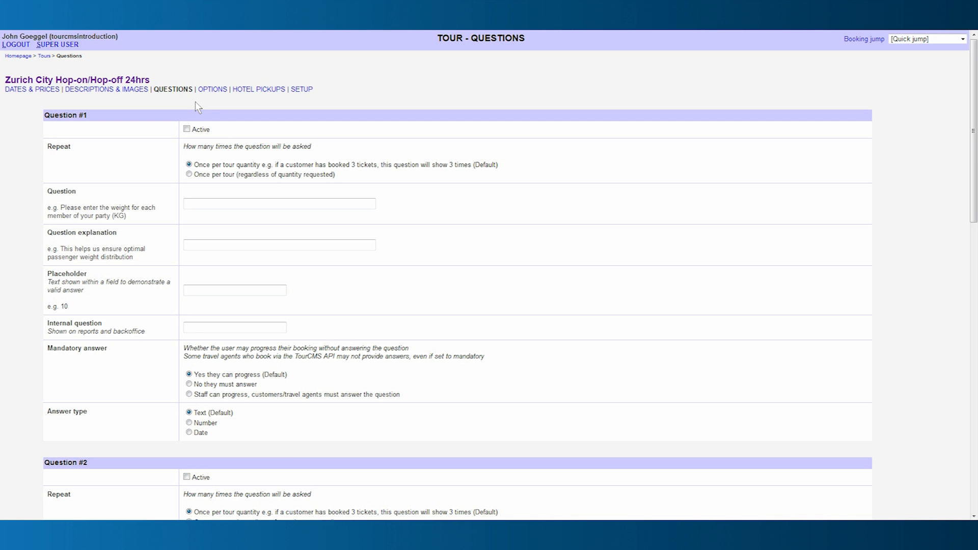
left_click(109, 90)
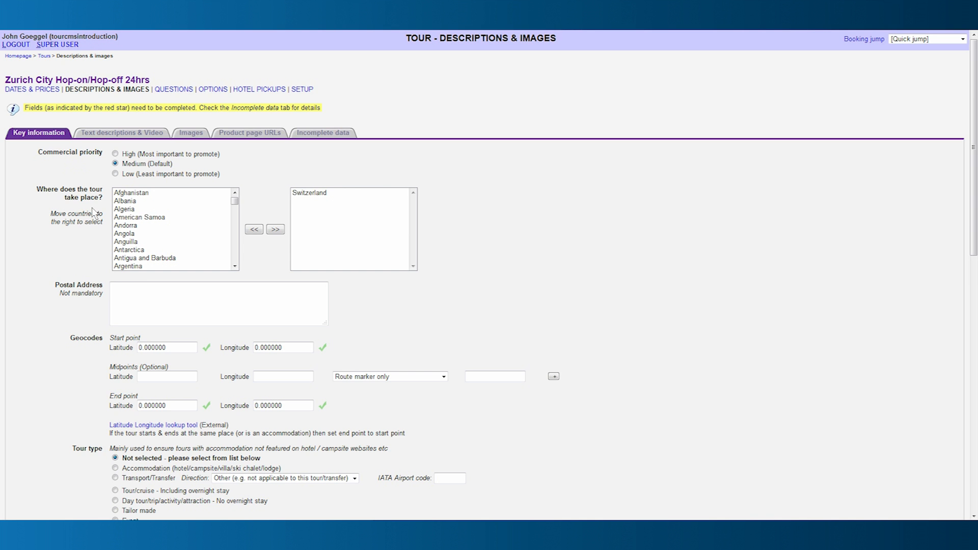
Add and remove Albania so Switzerland stays the only country, then open the LatLong.net lookup.
left_click(125, 200)
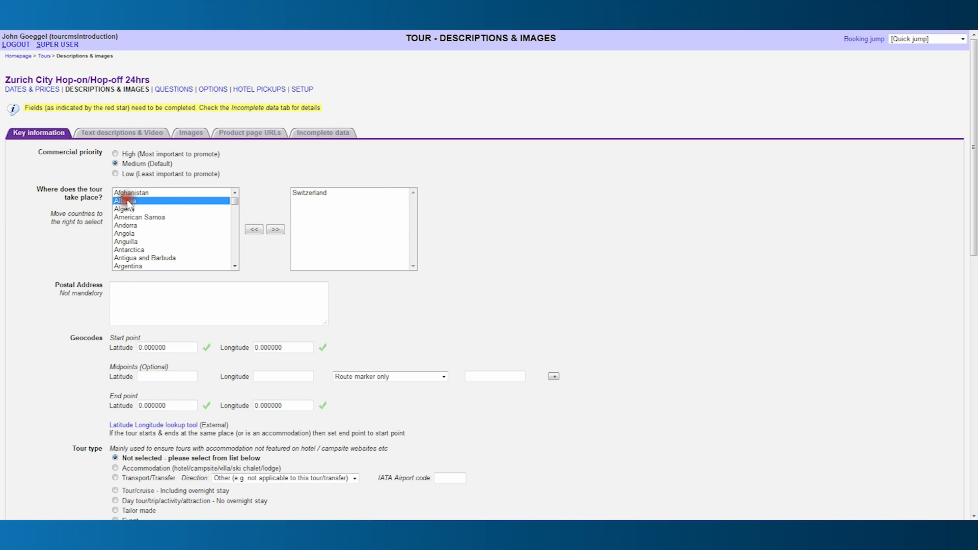
left_click(276, 229)
left_click(311, 192)
left_click(253, 229)
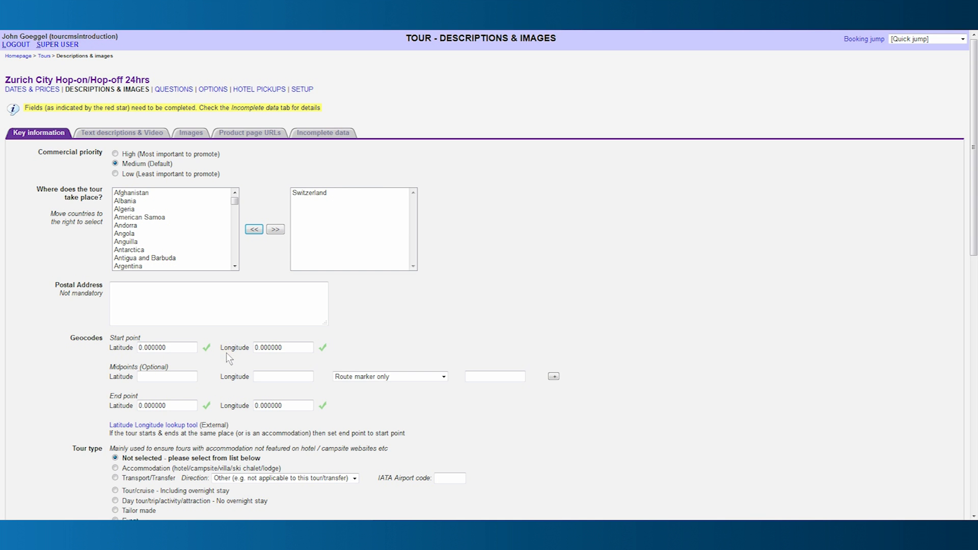
left_click(158, 426)
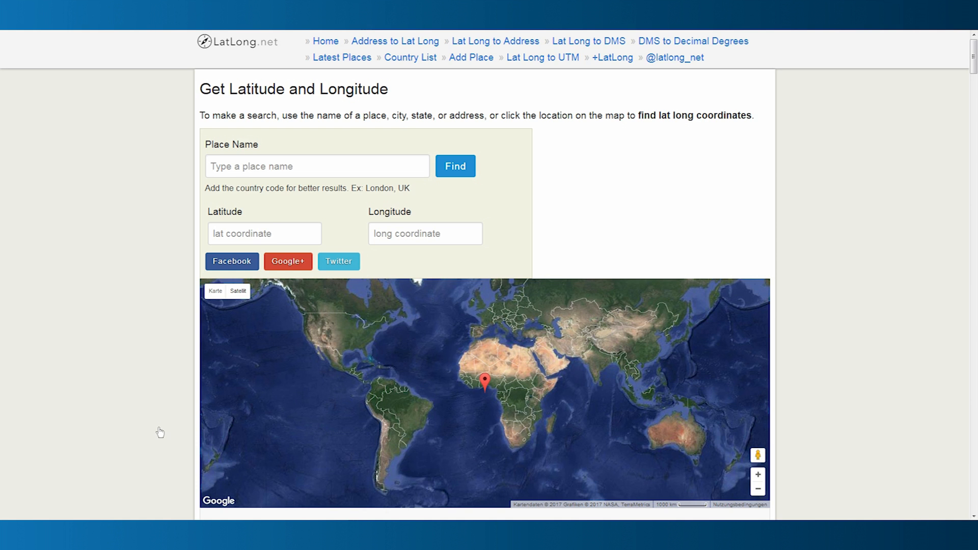
Search Zurich on LatLong.net and mark the tour's start spot near Sechseläutenplatz on the map.
left_click(263, 167)
type("Zurich")
key("Return")
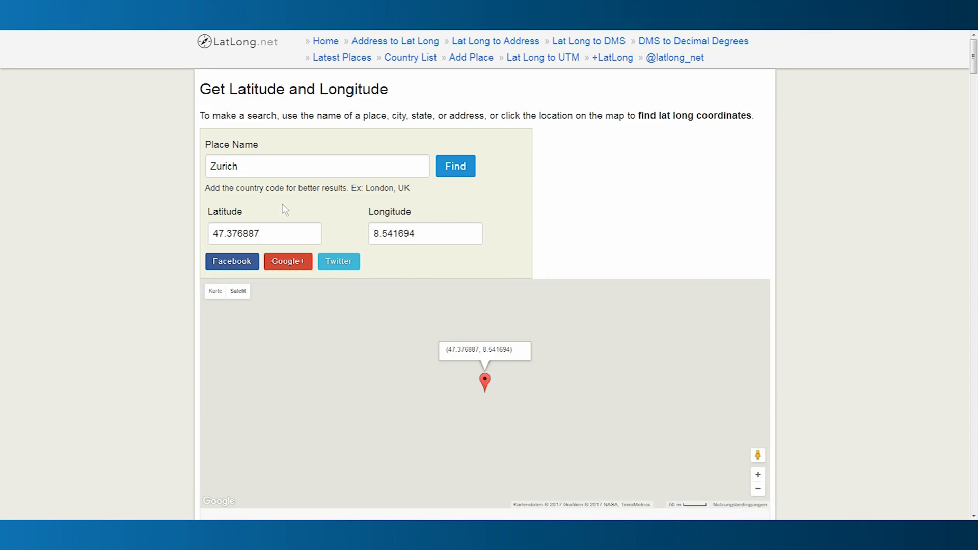
mouse_move(537, 470)
left_mouse_down()
mouse_move(510, 282)
mouse_move(514, 424)
mouse_move(503, 308)
left_mouse_up()
left_click_drag(506, 471, 467, 306)
left_click_drag(481, 408, 478, 389)
scroll(502, 423, "up", 3)
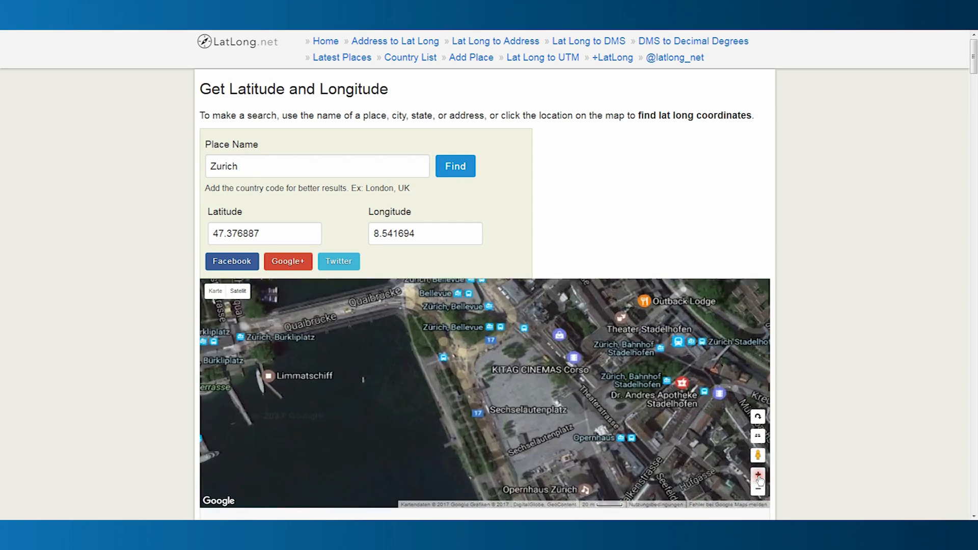
left_click_drag(533, 423, 596, 449)
left_click(758, 475)
left_click(759, 475)
left_click(759, 475)
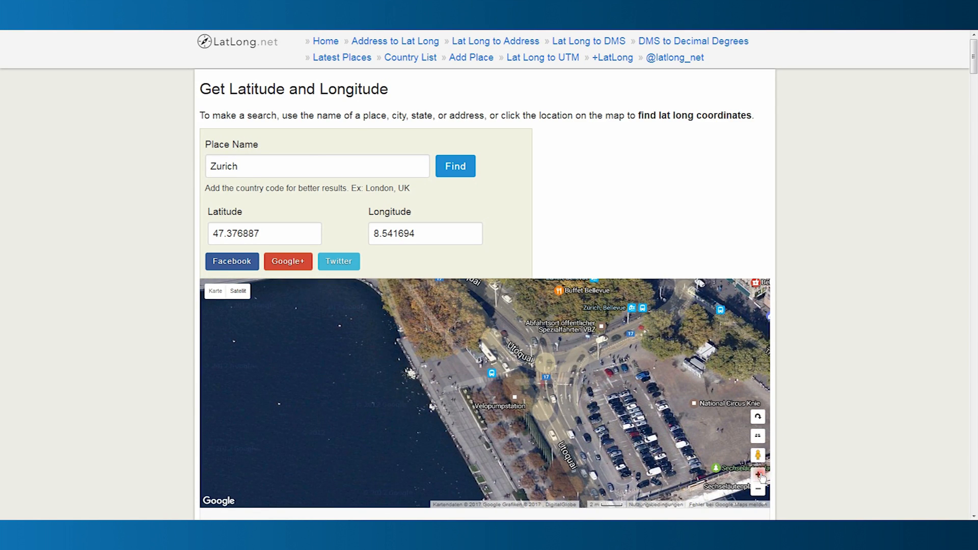
left_click_drag(604, 360, 610, 445)
left_click(504, 388)
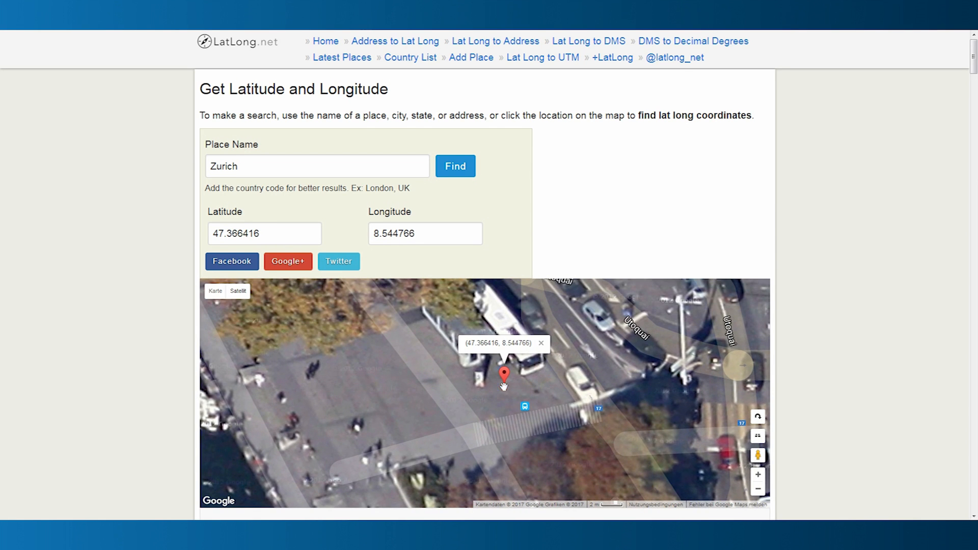
Copy coordinates 47.366416, 8.544764 into the tour's start and end point geocodes.
double_click(253, 234)
key("ctrl+c")
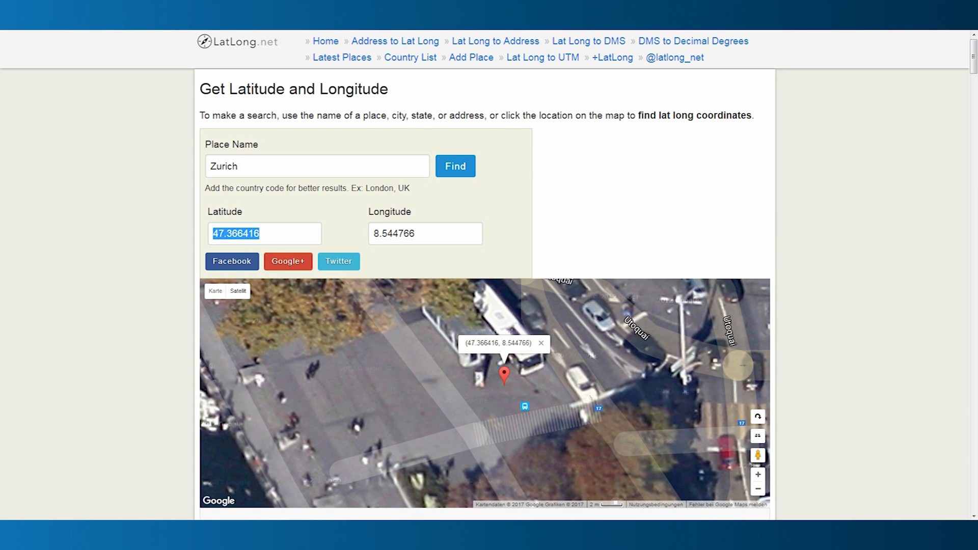
left_click(247, 10)
left_click_drag(173, 349, 121, 348)
key("ctrl+v")
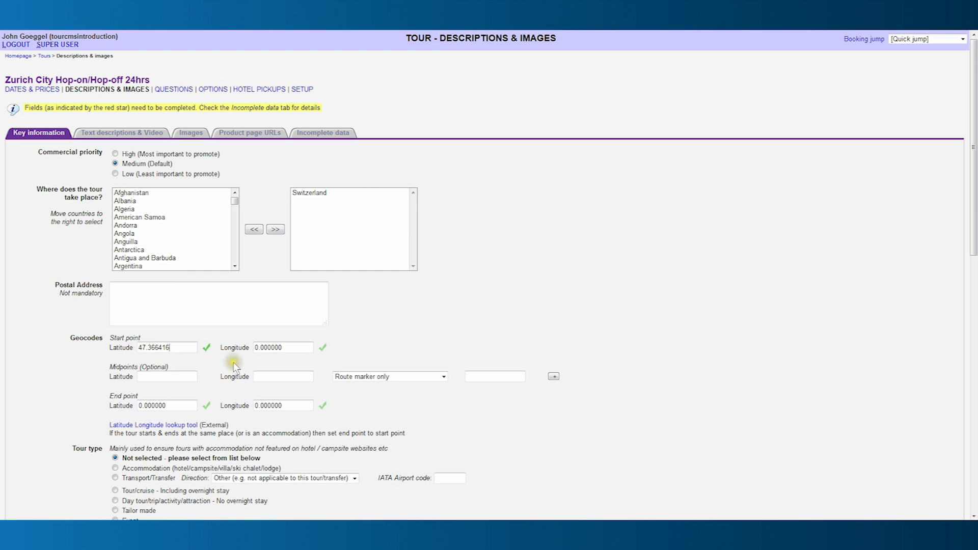
left_click_drag(173, 406, 125, 406)
key("ctrl+v")
left_click(291, 10)
left_click_drag(438, 237, 371, 236)
key("ctrl+c")
left_click(247, 10)
left_click_drag(280, 347, 250, 351)
left_click_drag(298, 406, 239, 402)
key("ctrl+v")
Mark the Kunsthaus on the map and paste 47.370372, 8.548485 into the first midpoint.
left_click(758, 433)
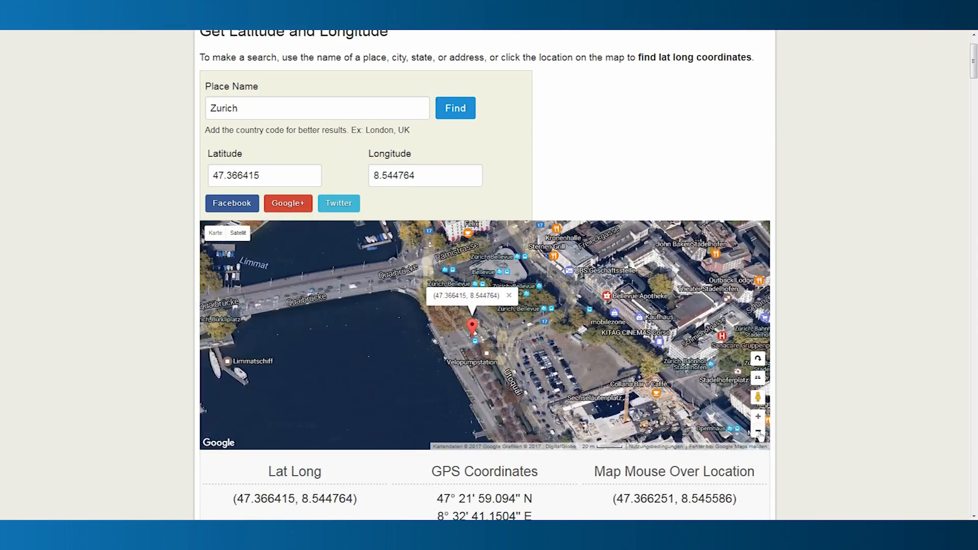
scroll(474, 344, "up", 5)
left_click(474, 344)
left_click_drag(270, 176, 205, 174)
left_click(158, 376)
key("ctrl+v")
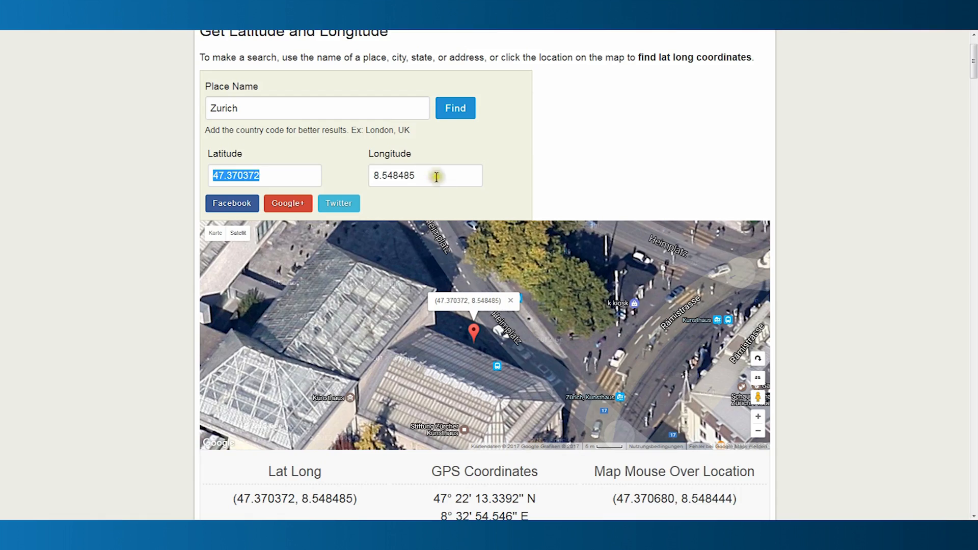
left_click_drag(437, 176, 341, 171)
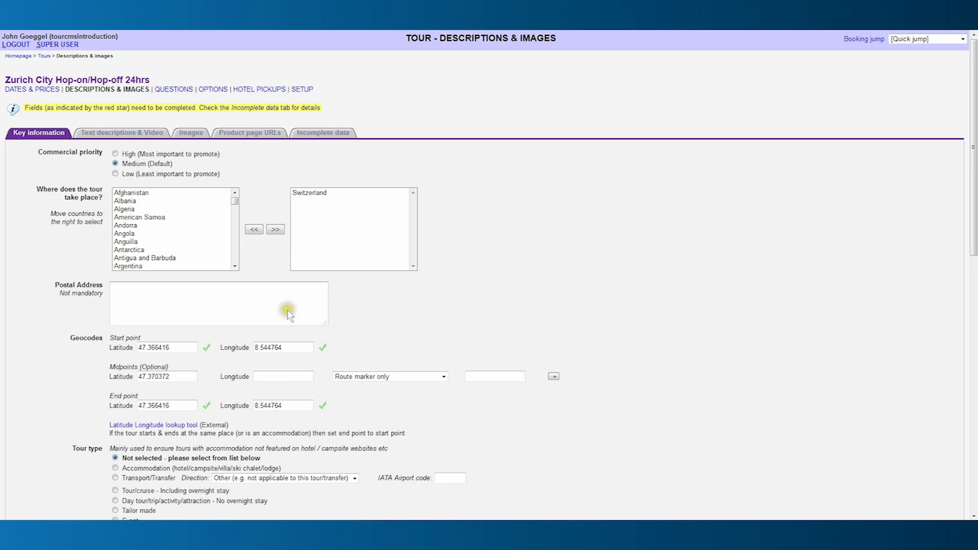
left_click(284, 373)
key("ctrl+v")
left_click(444, 376)
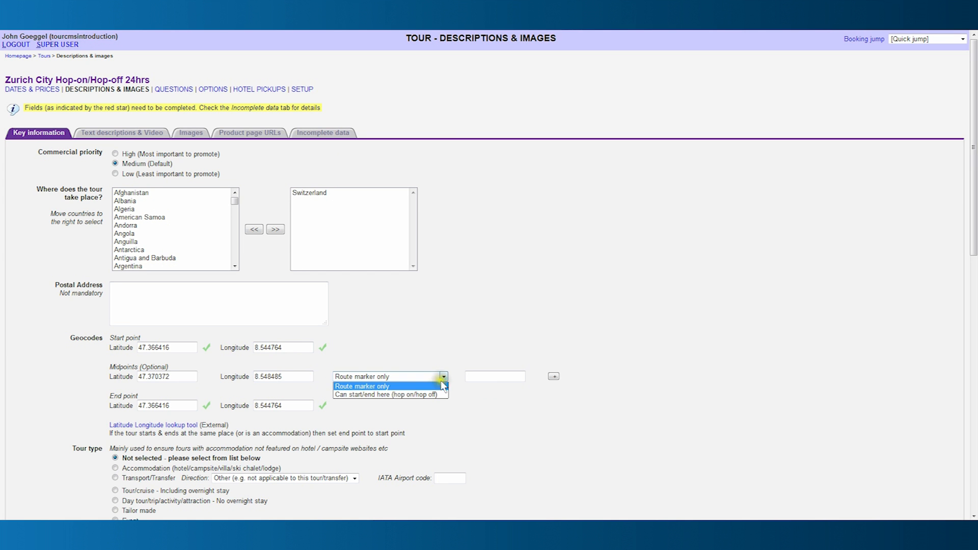
Make the midpoint a 'Can start/end here' stop named Art House Zurich and add another row.
left_click(426, 395)
left_click(472, 377)
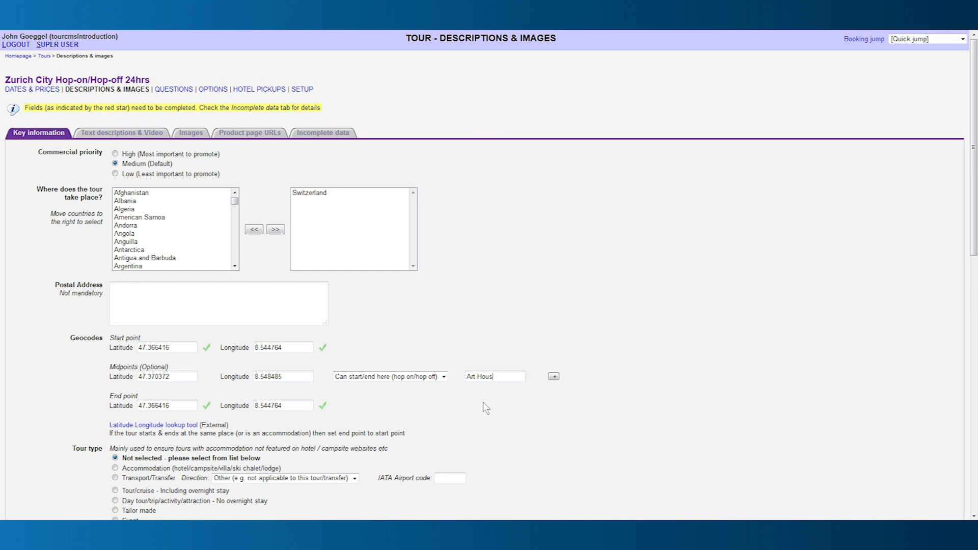
type("Art House Zurich")
left_click(553, 377)
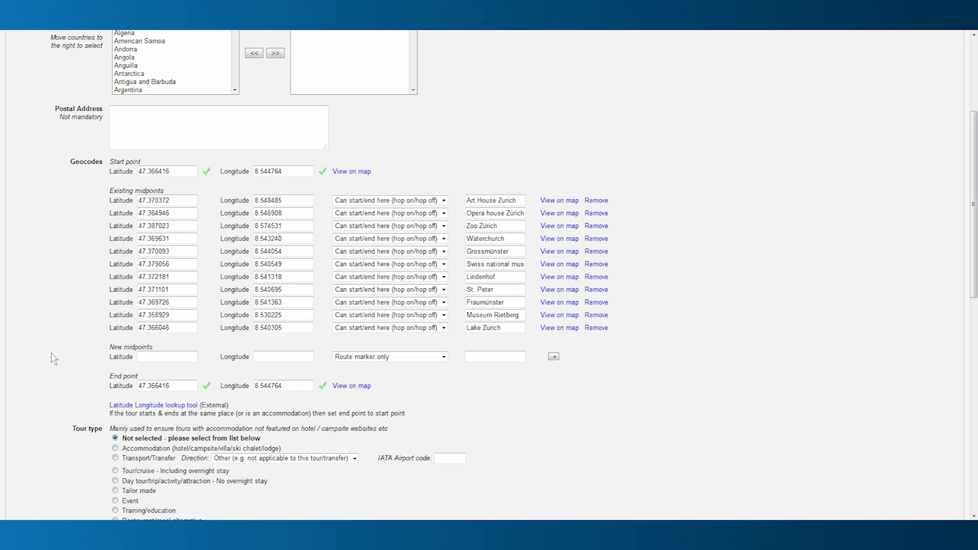
Set the grade to All ages / Not applicable and the accommodation to none.
scroll(52, 354, "down", 4)
scroll(51, 352, "down", 3)
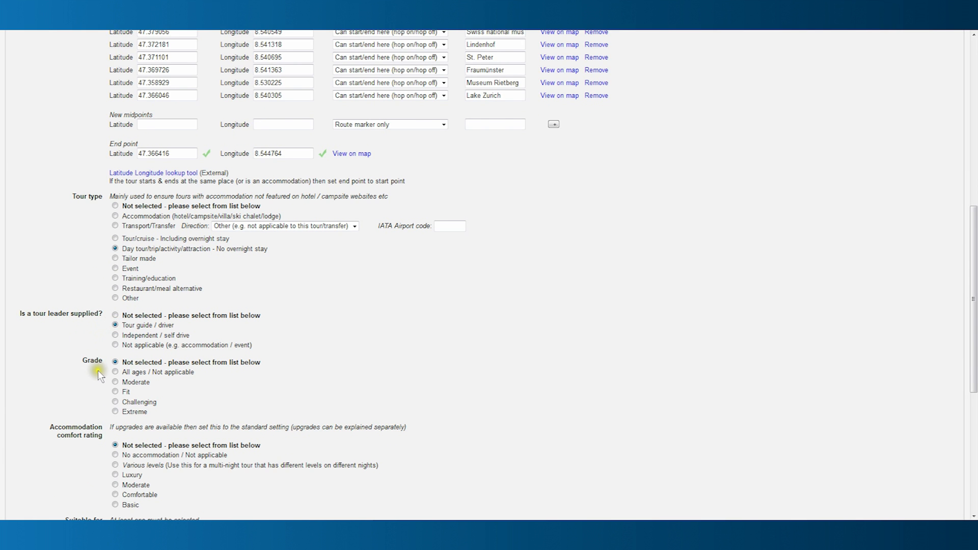
left_click(115, 372)
scroll(75, 414, "down", 5)
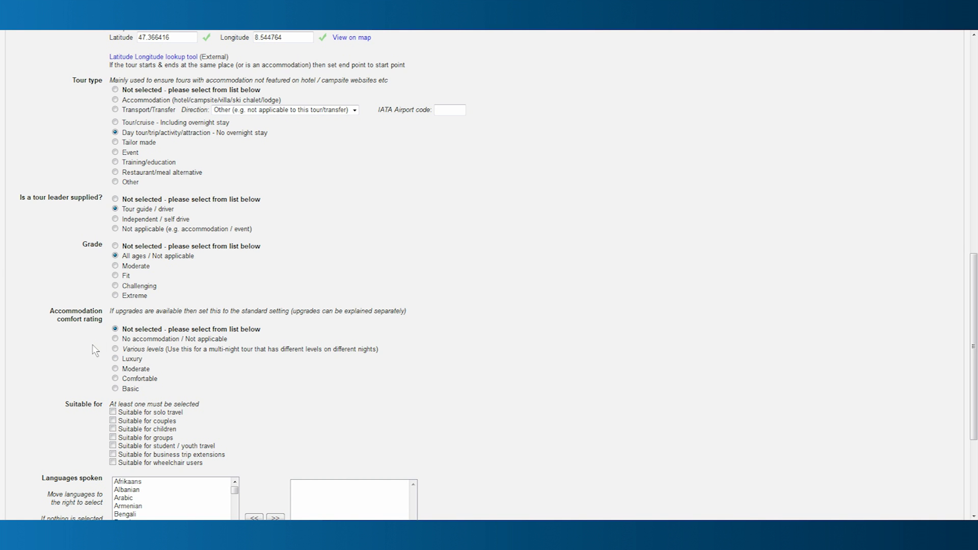
left_click(114, 340)
scroll(94, 356, "down", 3)
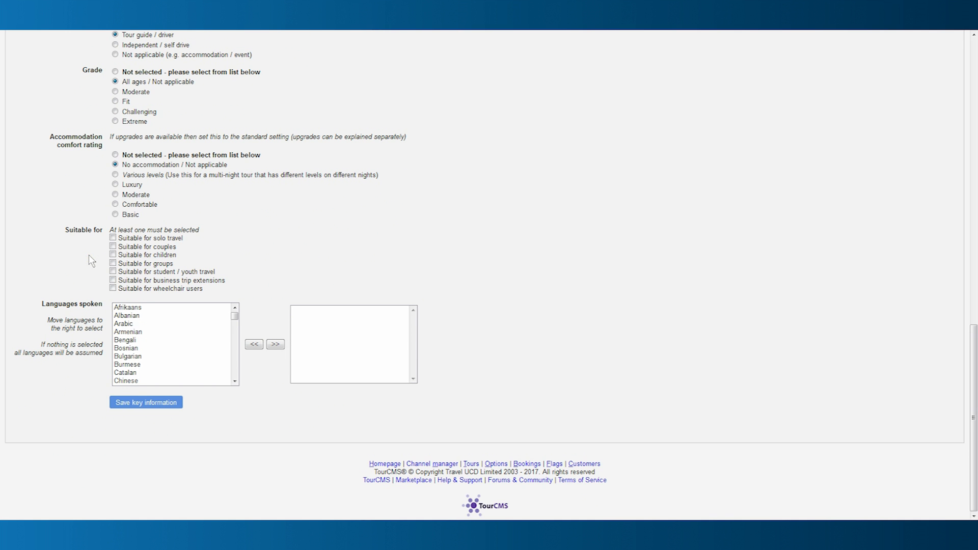
Mark the tour suitable for solo, couples, children, groups and student/youth travel, and save.
left_click(113, 238)
left_click(113, 246)
left_click(113, 255)
left_click(113, 264)
left_click(113, 271)
left_click(144, 403)
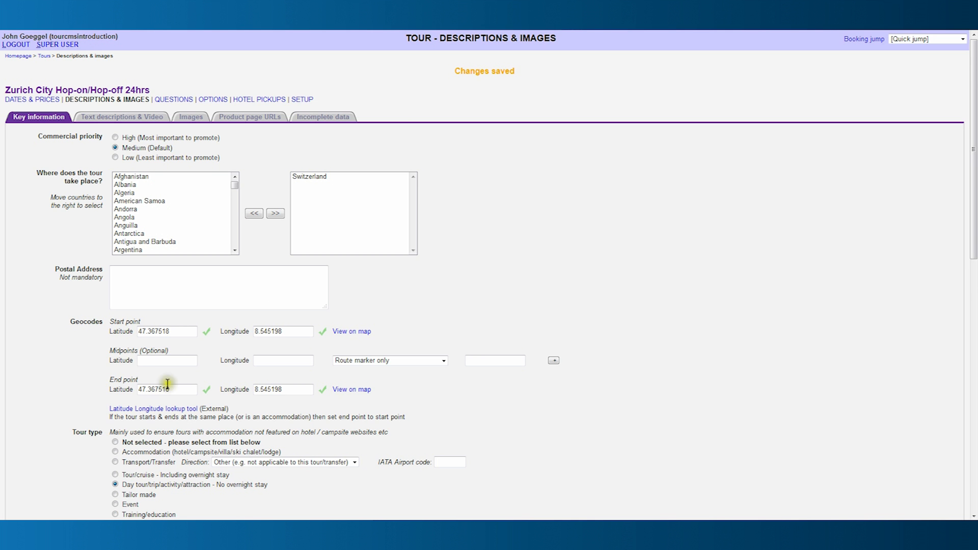
left_click(138, 119)
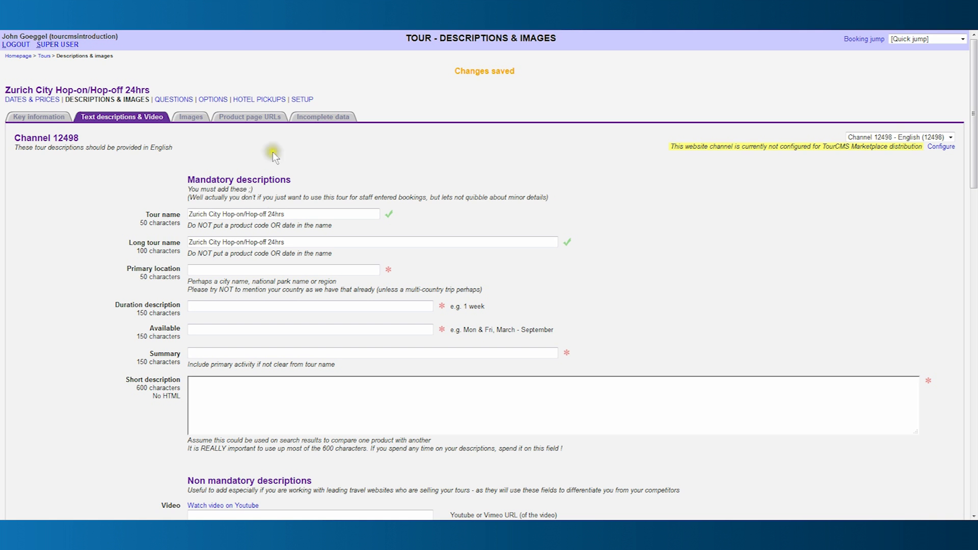
Scroll through the Text descriptions & Video form to review the filled-in fields.
scroll(161, 226, "down", 3)
scroll(161, 227, "down", 4)
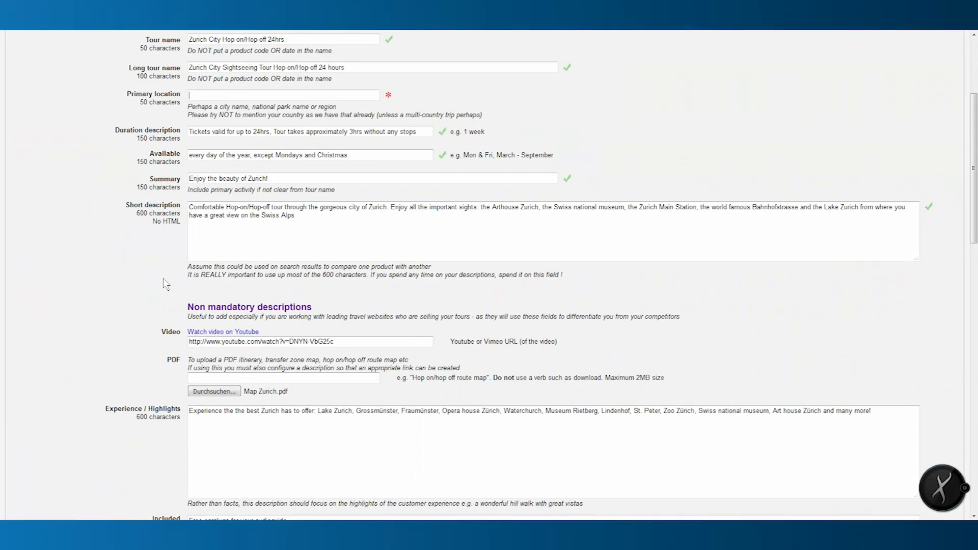
scroll(163, 279, "down", 8)
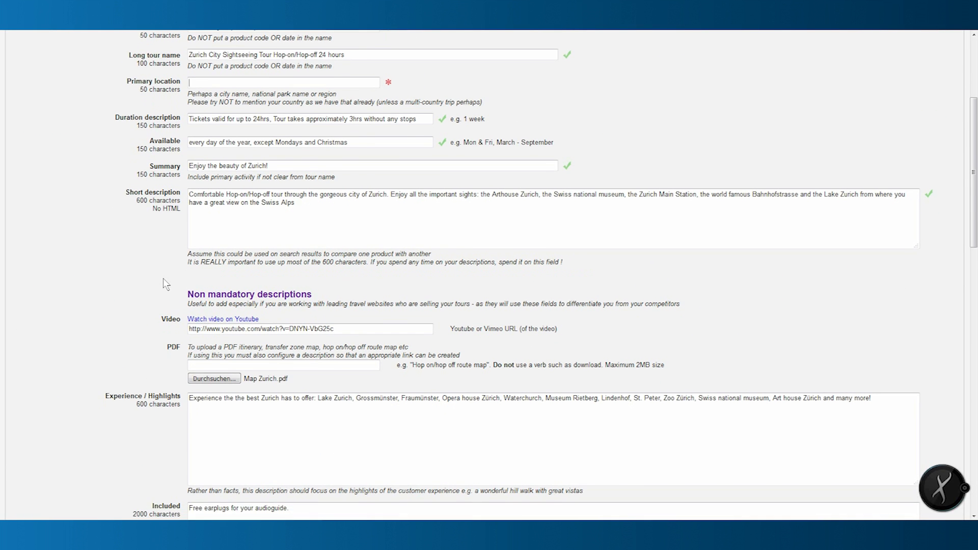
scroll(164, 280, "down", 2)
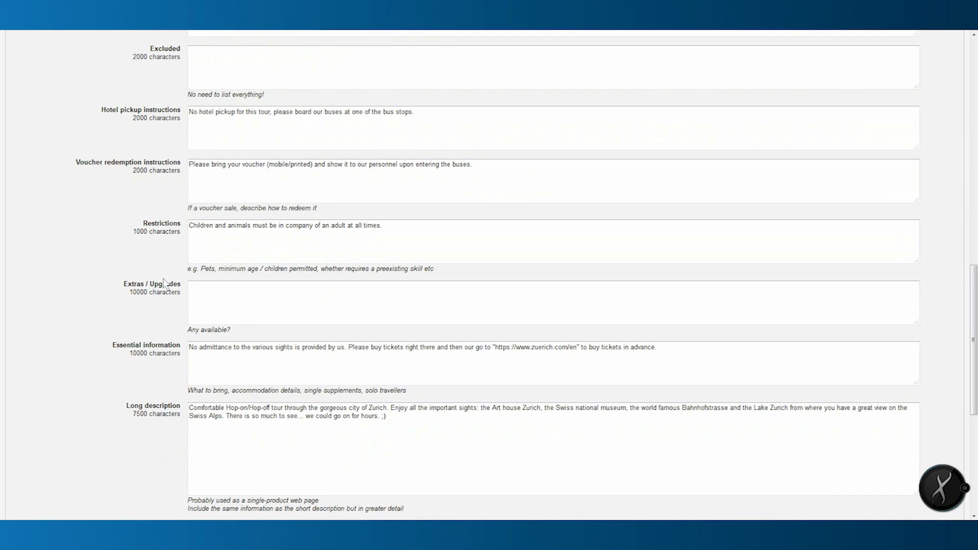
scroll(163, 280, "down", 6)
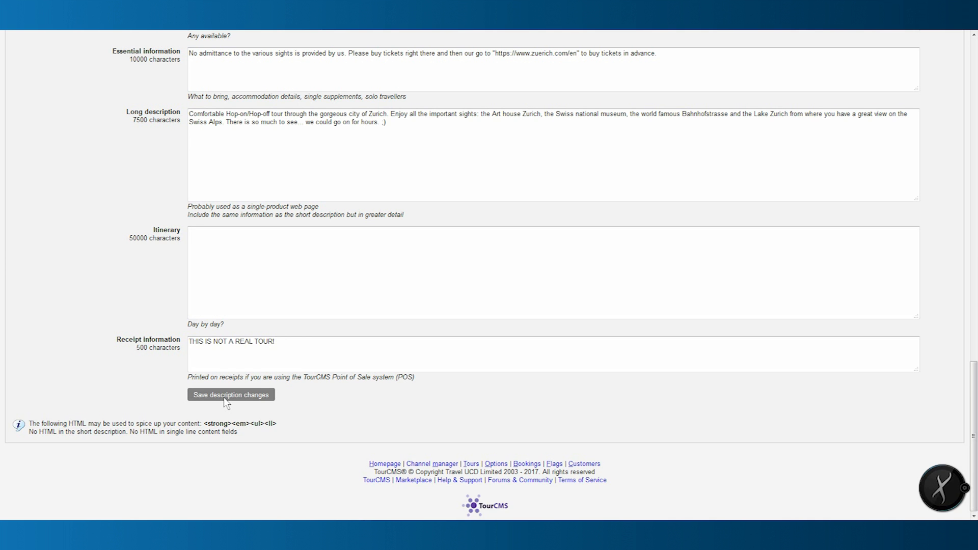
scroll(227, 402, "up", 15)
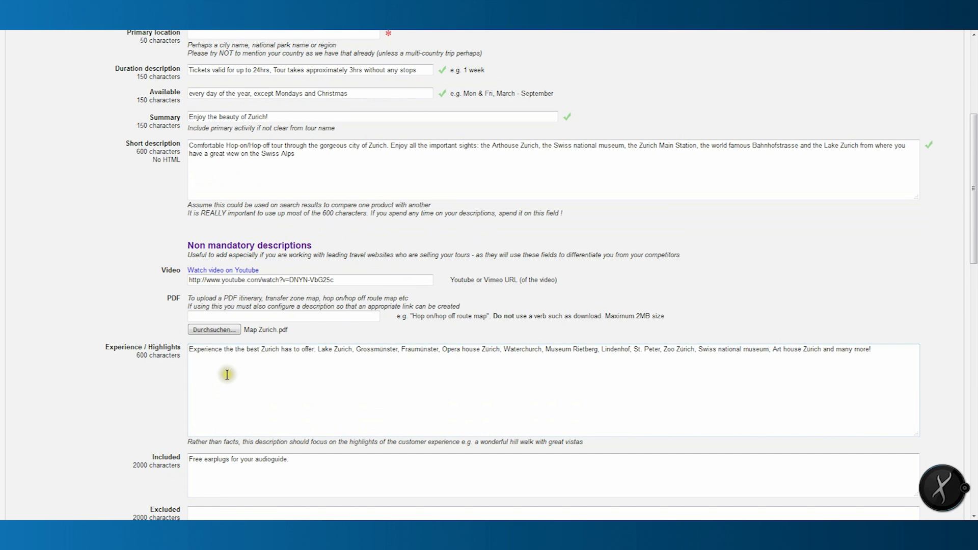
scroll(227, 375, "up", 5)
Type 'Zurich' into the Primary location field and save the text descriptions.
left_click(417, 261)
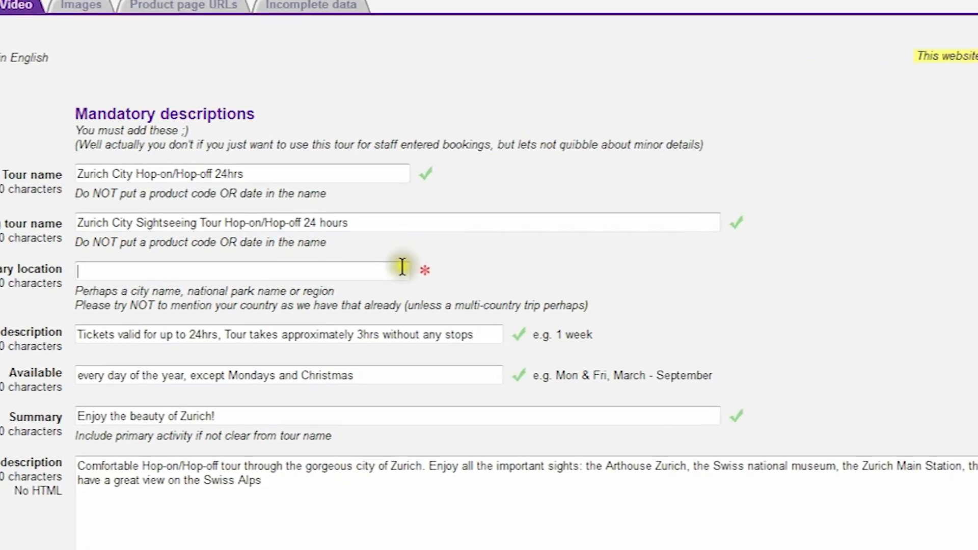
left_click(398, 261)
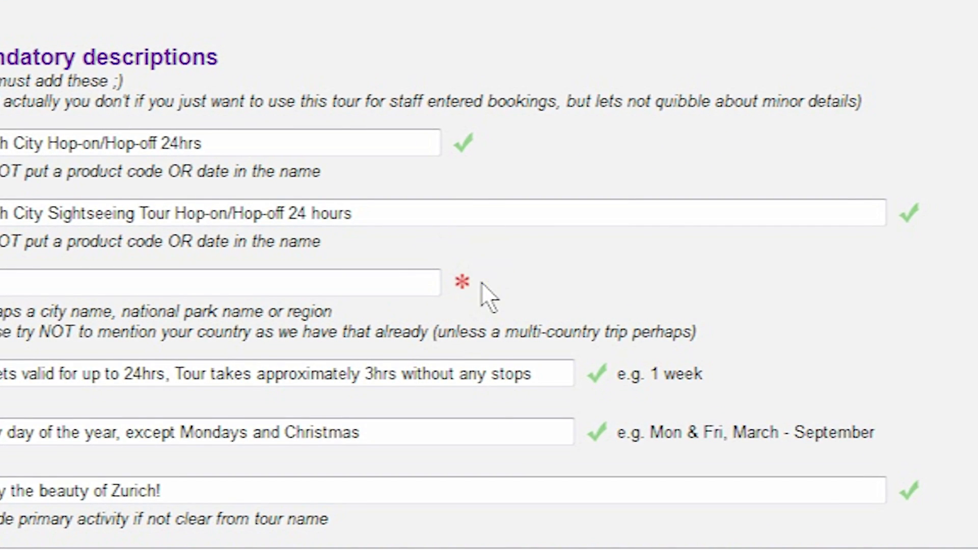
left_click(29, 284)
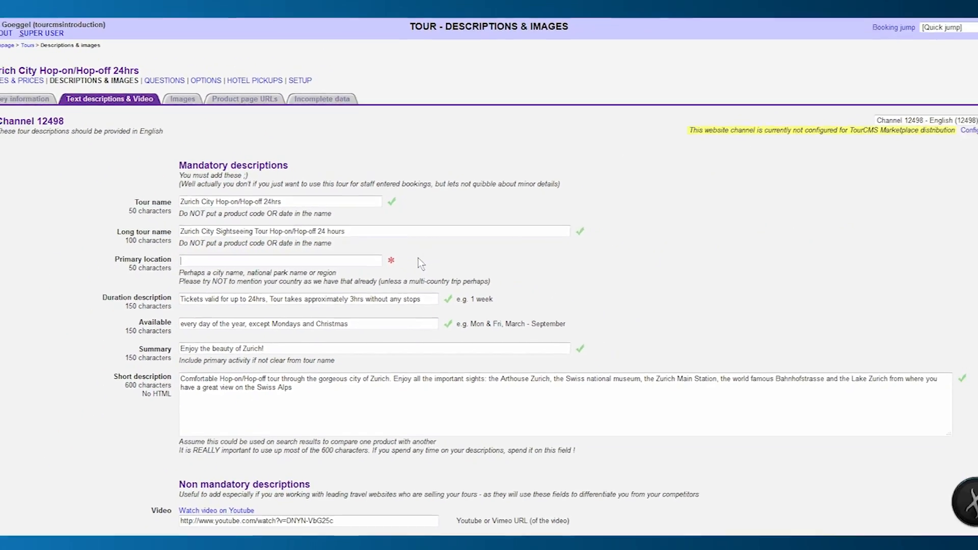
type("Zurich")
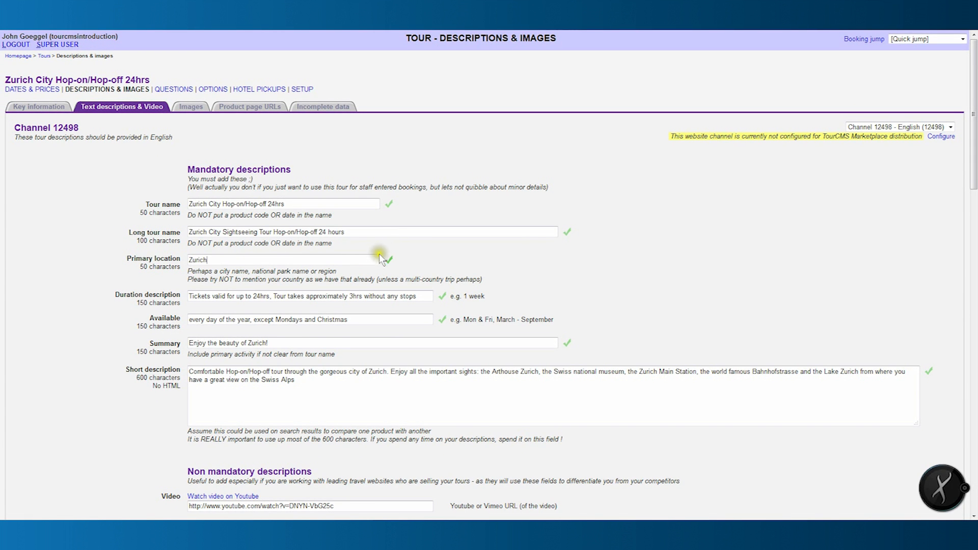
scroll(410, 282, "down", 4)
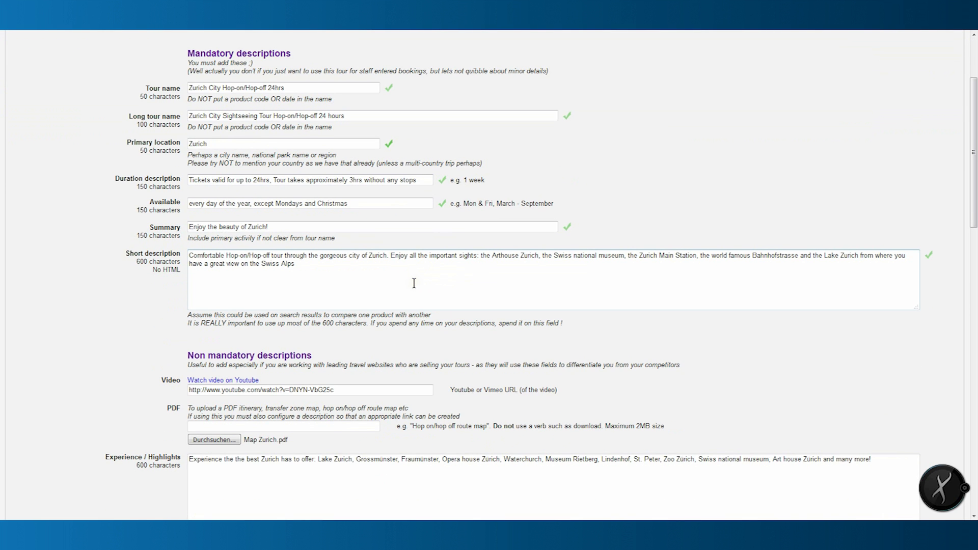
scroll(415, 286, "down", 15)
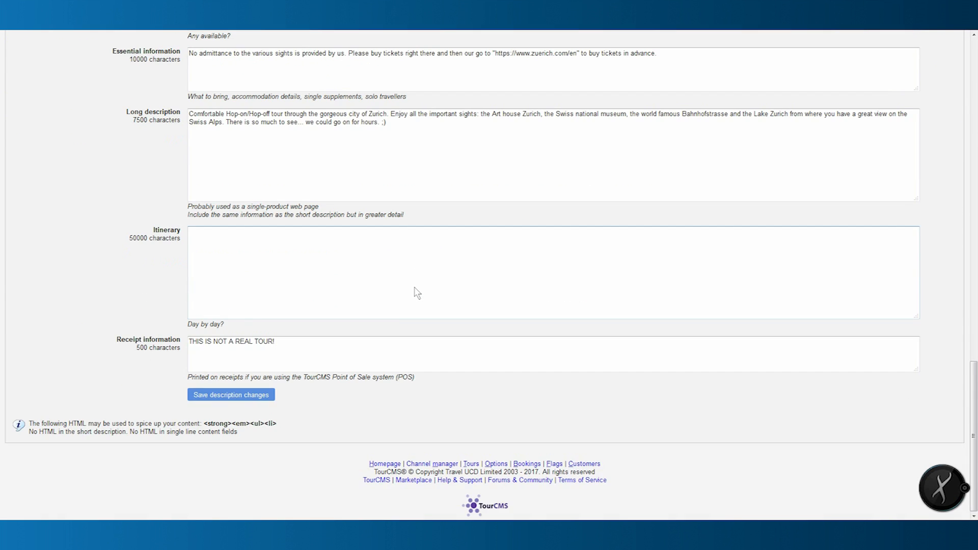
left_click(259, 397)
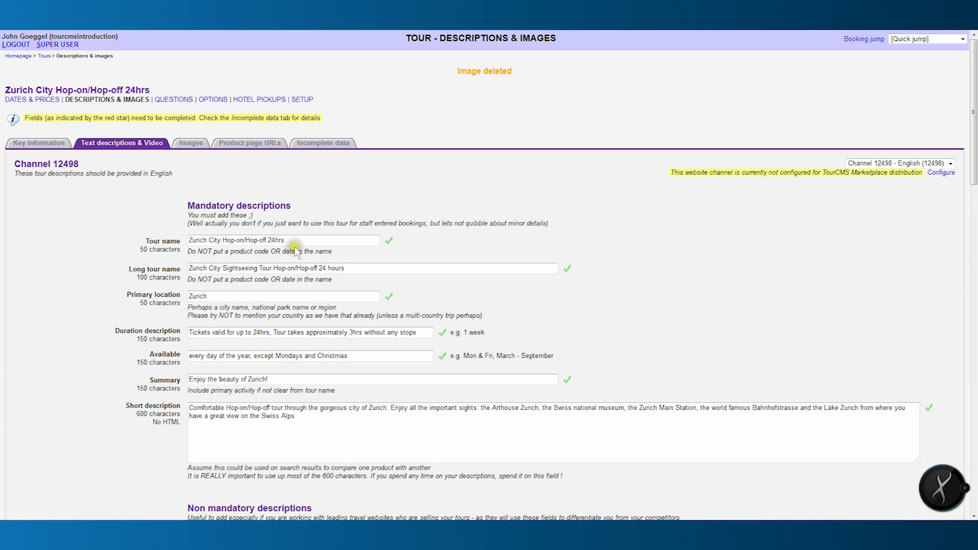
Upload zh6.jpg as the first image, shift its 3:2 crop to the left, and save it.
left_click(202, 146)
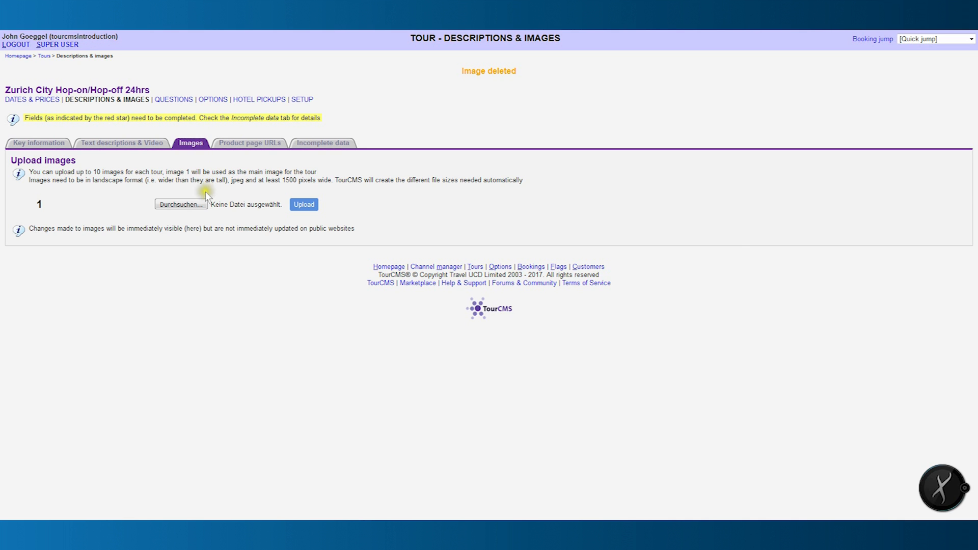
left_click(193, 205)
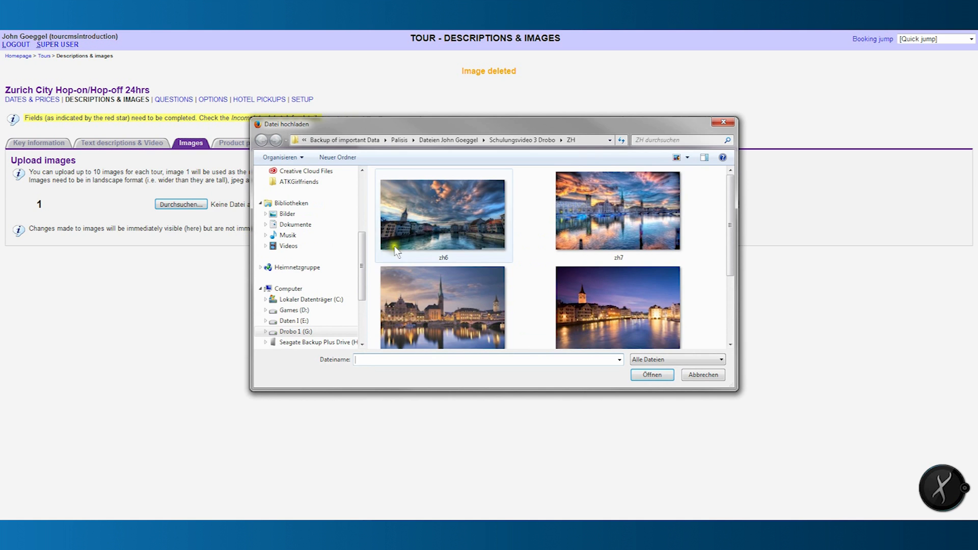
left_click(415, 227)
left_click(653, 376)
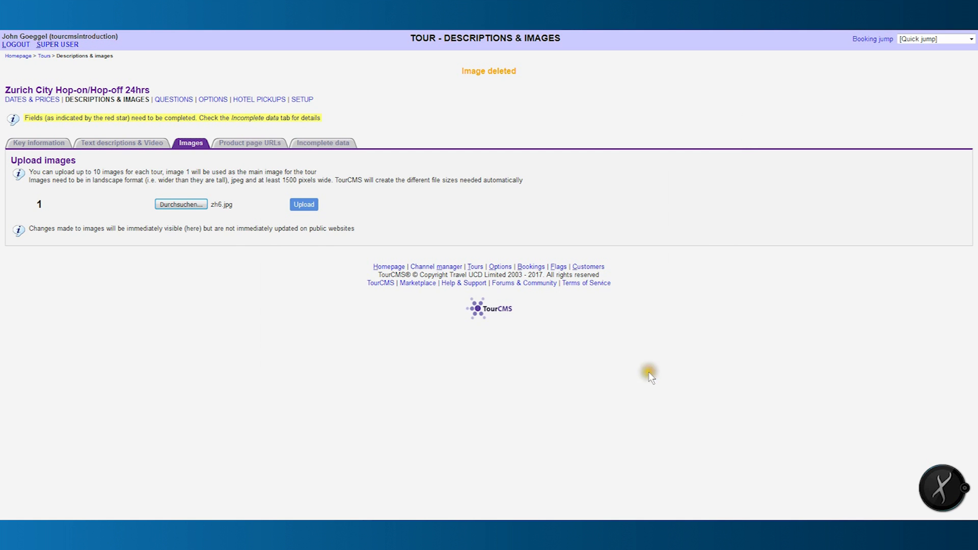
left_click(309, 204)
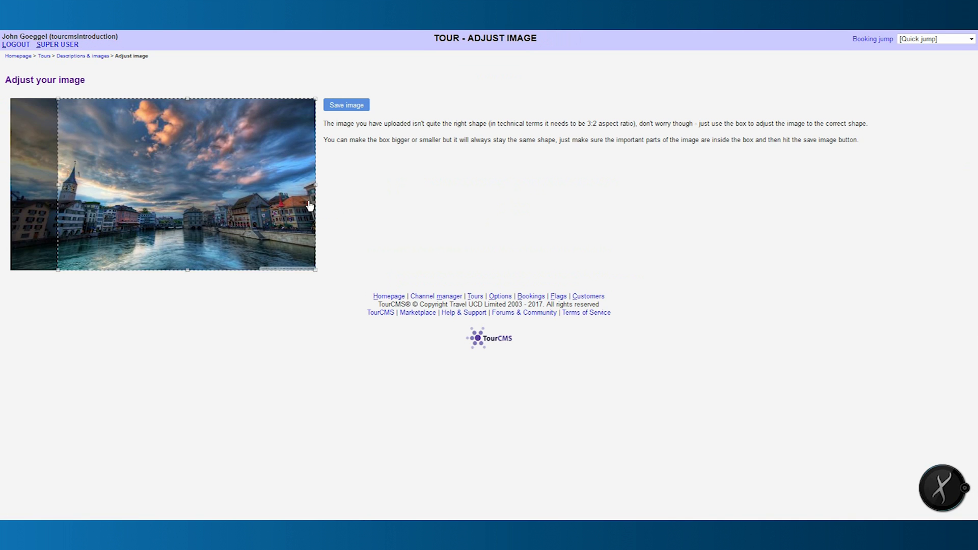
left_click_drag(266, 167, 245, 176)
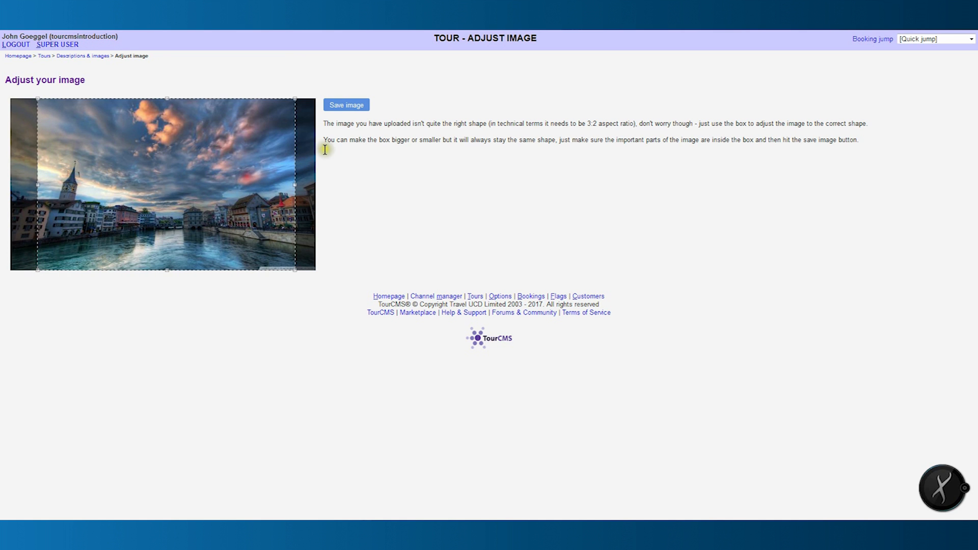
left_click(351, 106)
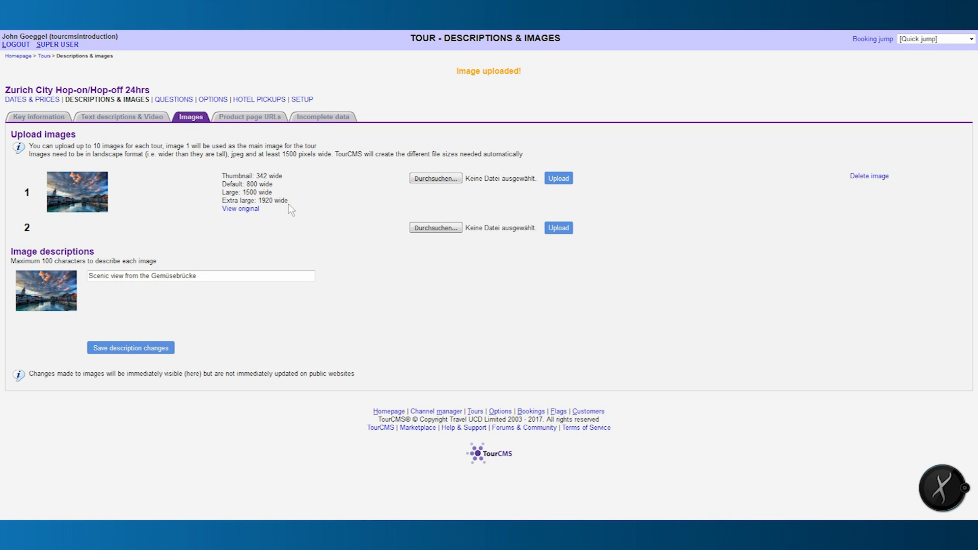
Save the Zurich photo's image description and view the tour's Product page URLs.
left_click(227, 275)
left_click(226, 276)
left_click(152, 347)
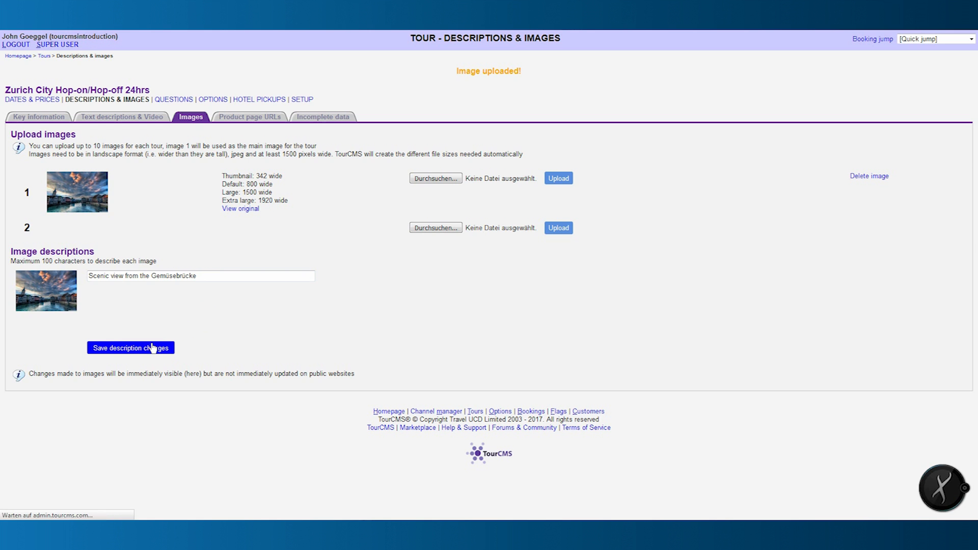
left_click(273, 118)
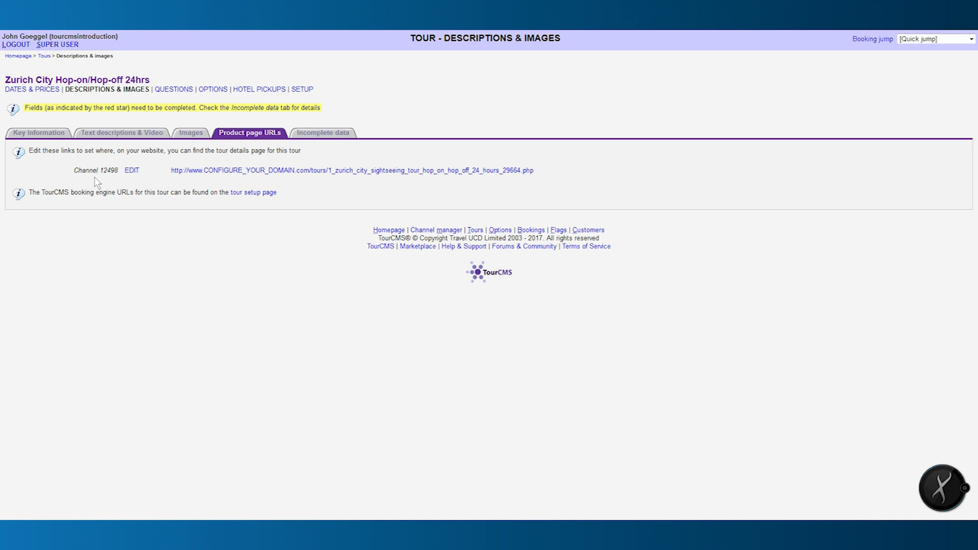
Check the Incomplete data checklist, then go to the tour's Dates & Prices departures page.
left_click(326, 134)
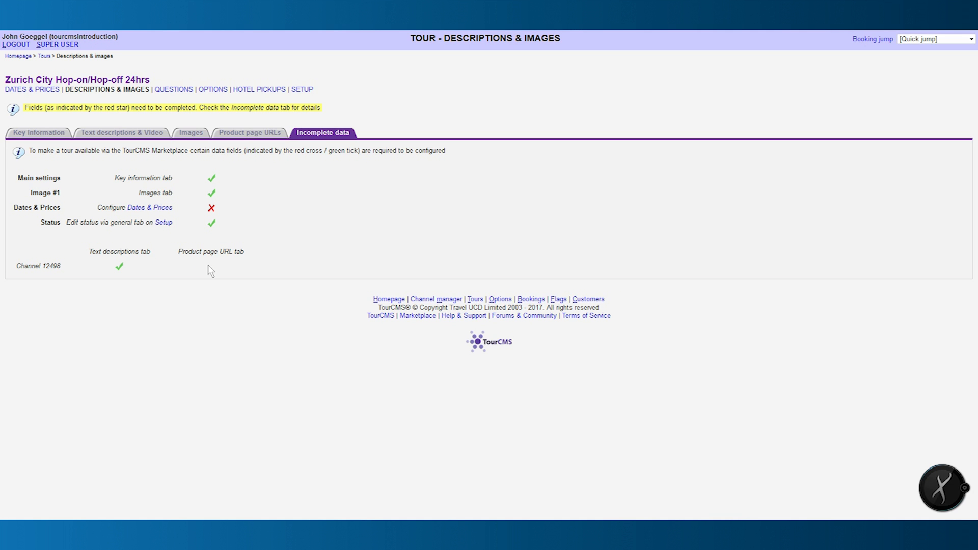
left_click(45, 90)
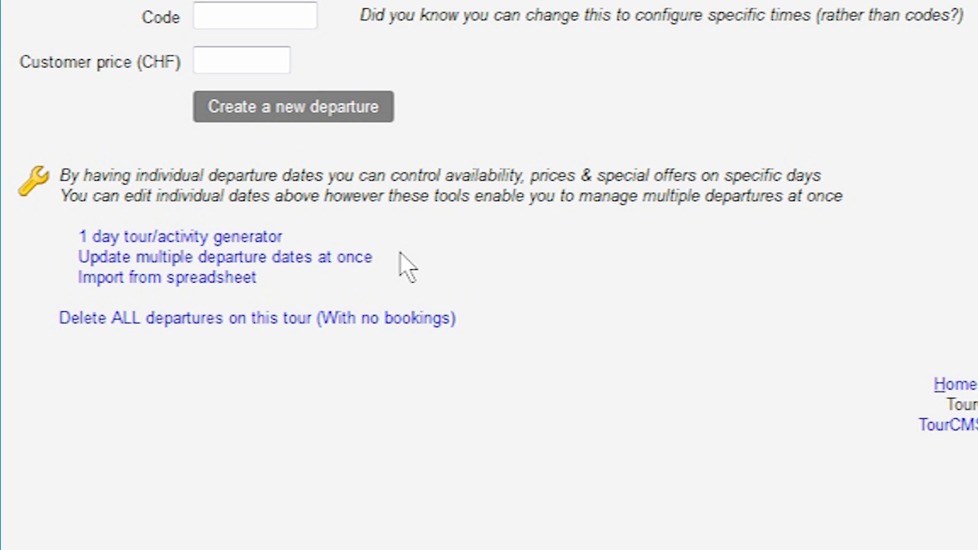
Open the 1-day departure generator for a 01/07/2017 to 31/12/2017 season without Mondays.
left_click(250, 239)
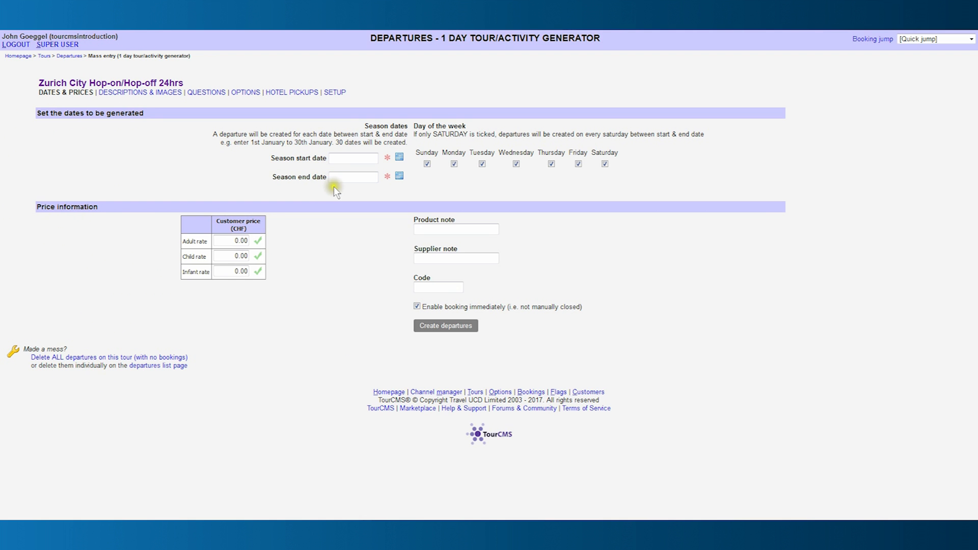
left_click(403, 161)
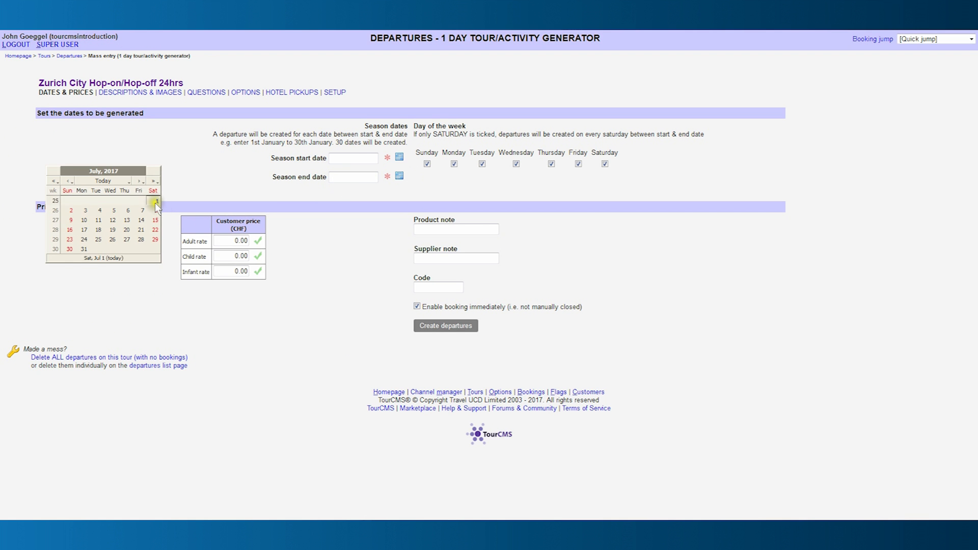
left_click(155, 203)
left_click(400, 175)
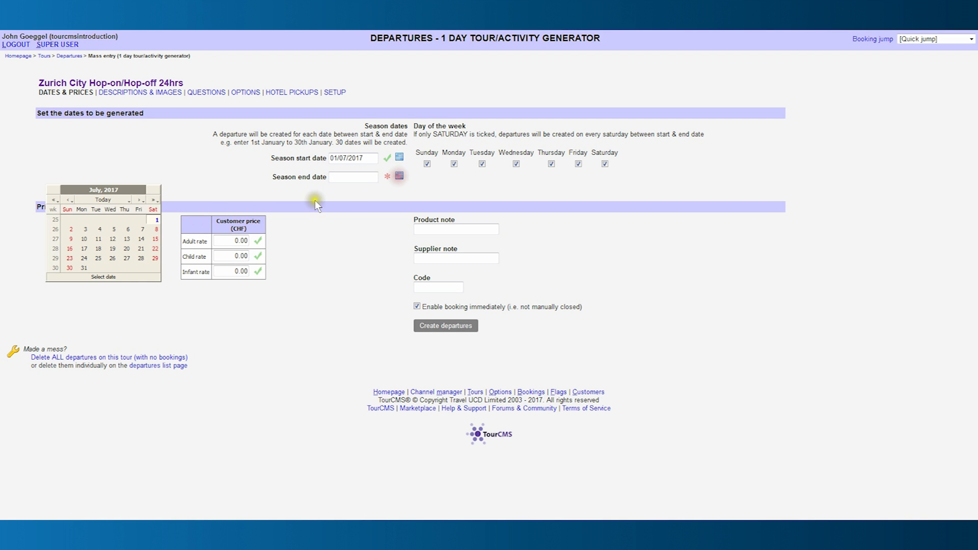
left_click(140, 200)
left_click(141, 200)
left_click(140, 199)
left_click(140, 201)
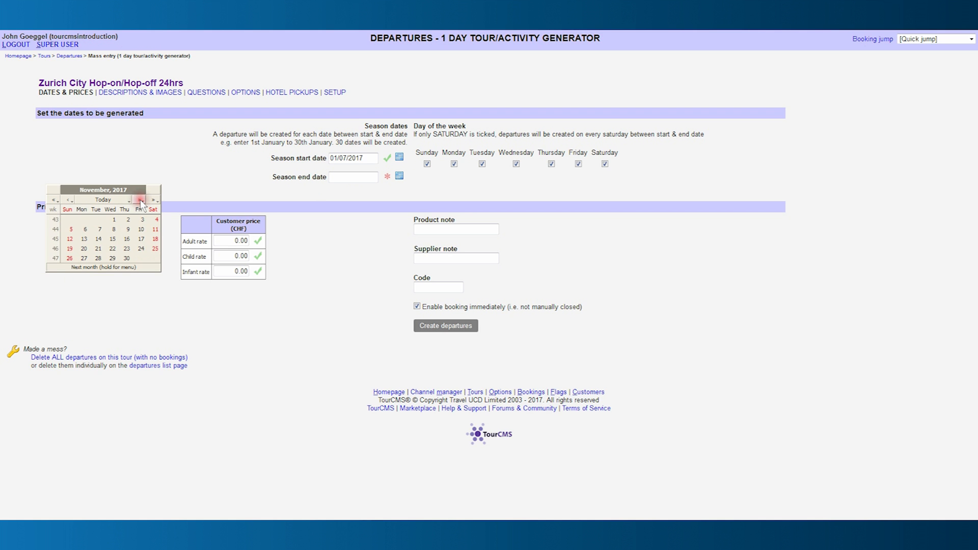
left_click(141, 201)
left_click(69, 267)
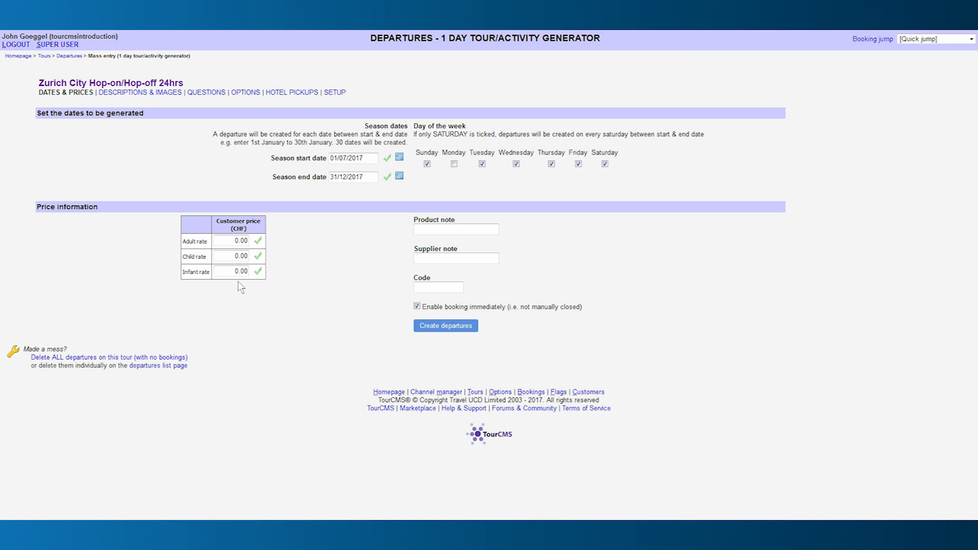
Create the season's departures at 30.00 adult and 20.00 child CHF with product note English.
left_click(238, 241)
type("3")
left_click(237, 257)
type("2")
left_click(235, 277)
left_click(426, 228)
type("English")
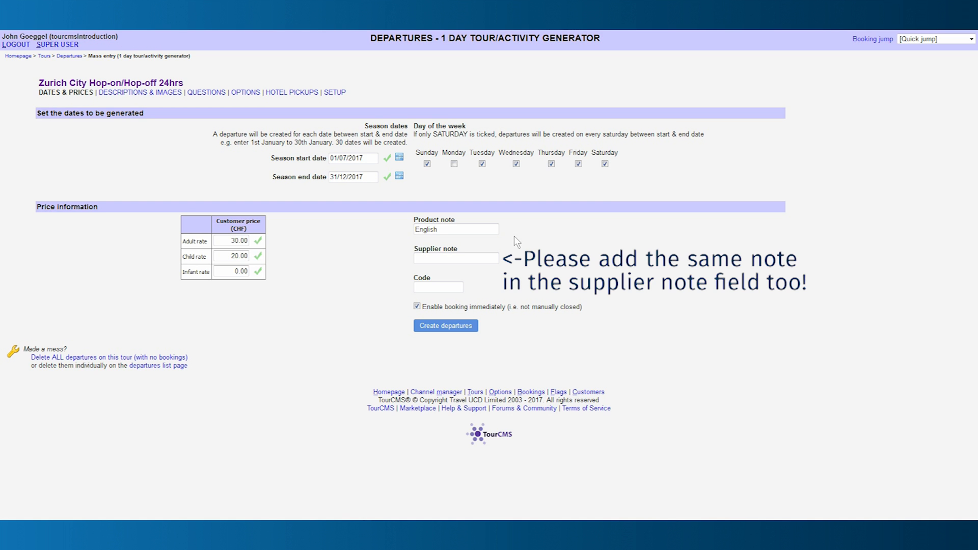
left_click(460, 330)
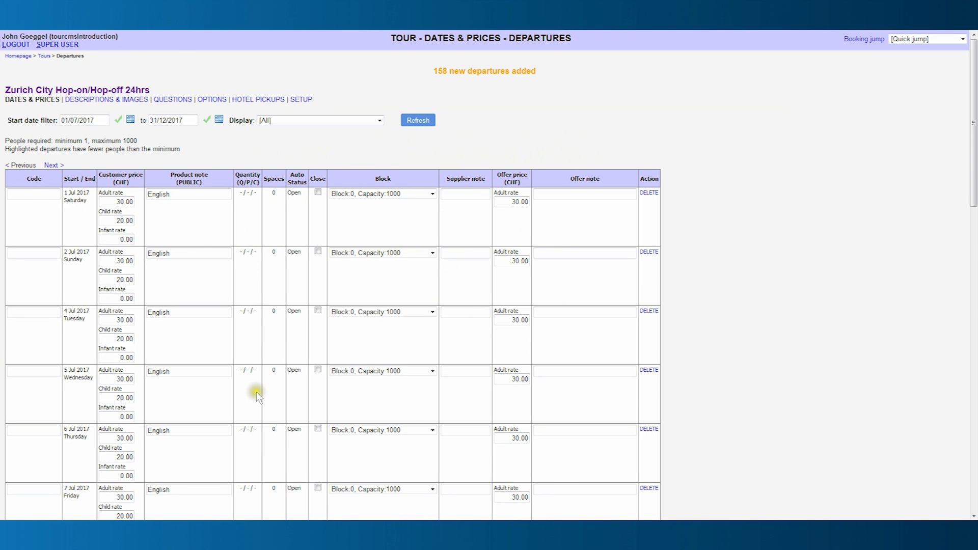
scroll(256, 393, "down", 10)
scroll(257, 395, "up", 6)
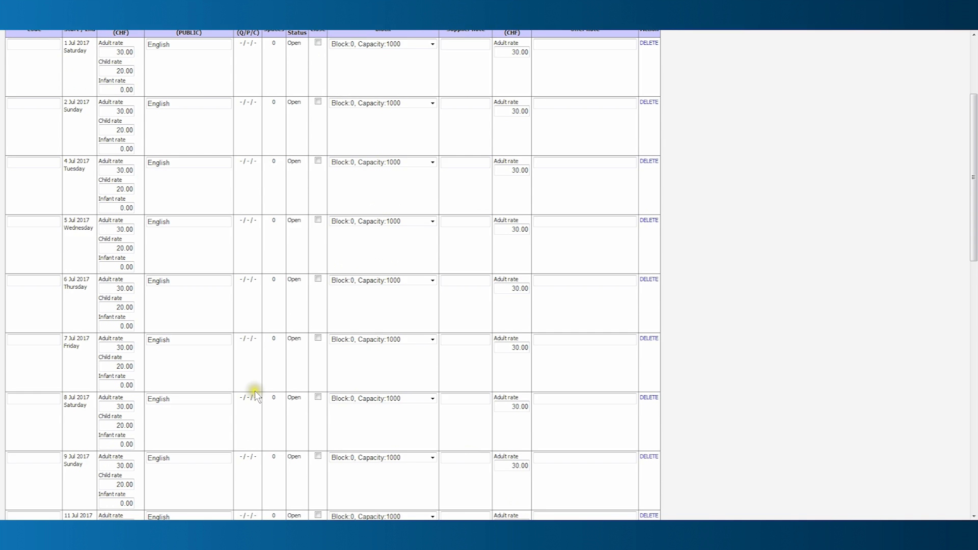
scroll(256, 396, "up", 5)
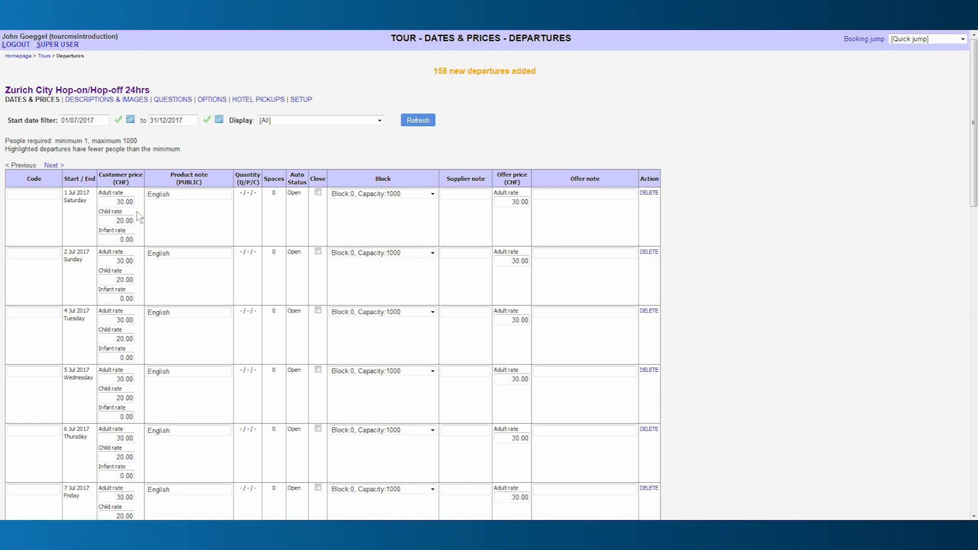
left_click(174, 208)
mouse_move(246, 184)
left_click(258, 202)
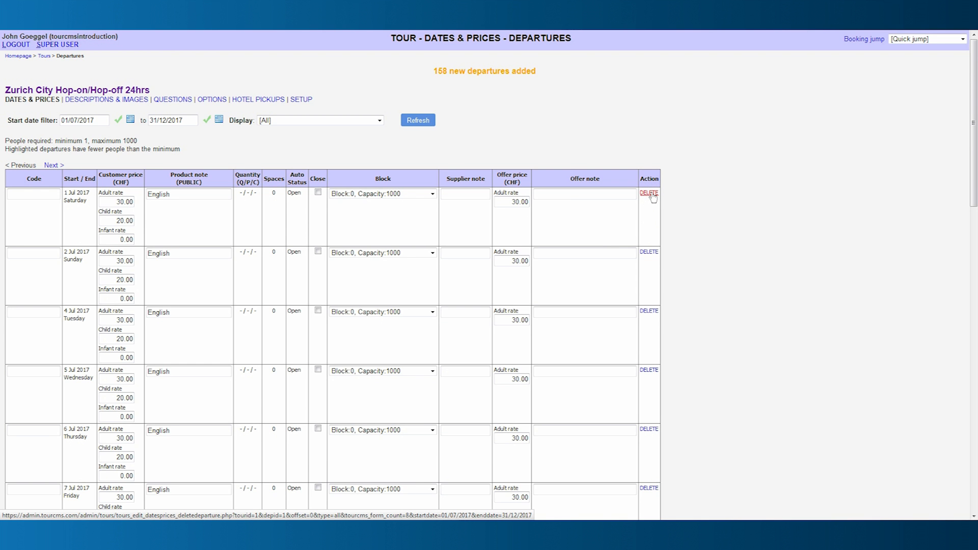
scroll(579, 264, "down", 18)
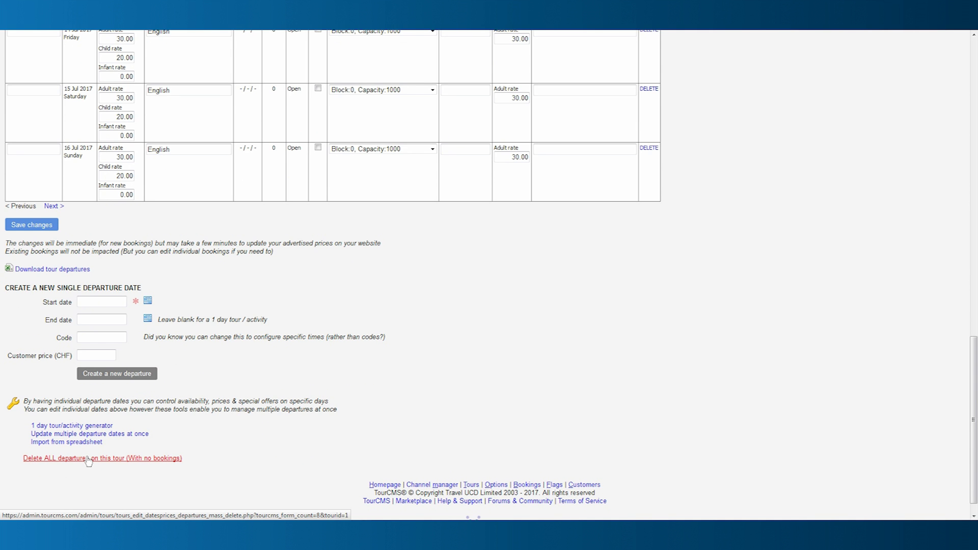
Reopen the generator, copy the 1 Jul price structure, and set 01/07/2017 to 31/12/2017.
left_click(107, 428)
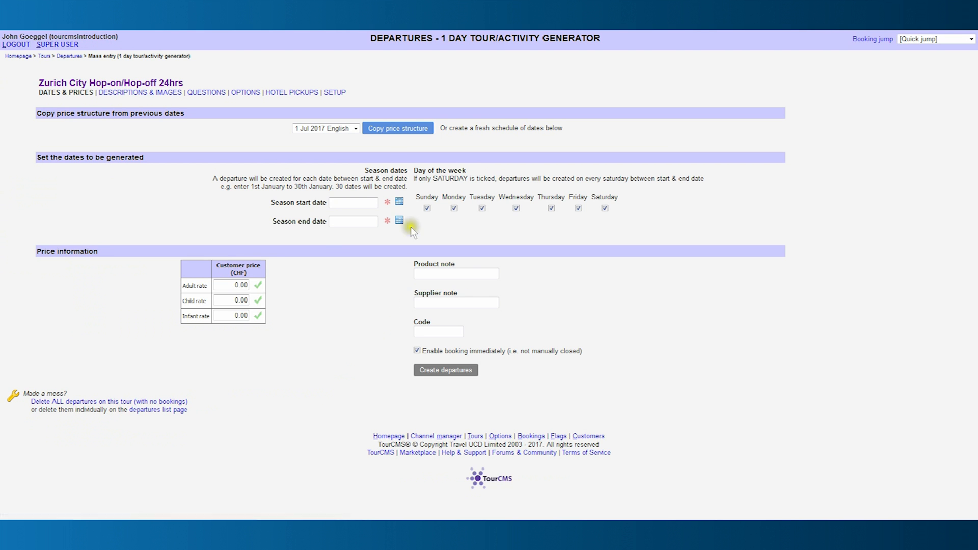
left_click(398, 134)
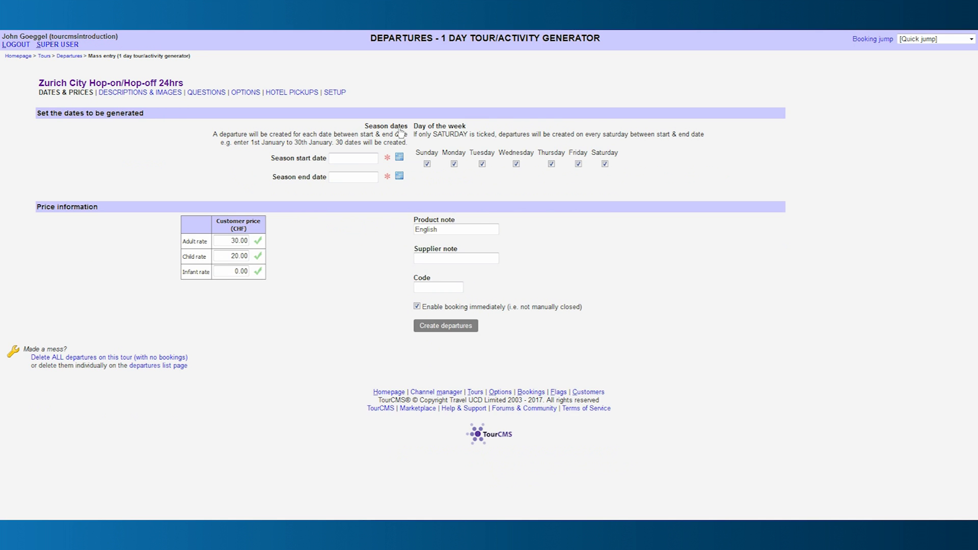
left_click(399, 157)
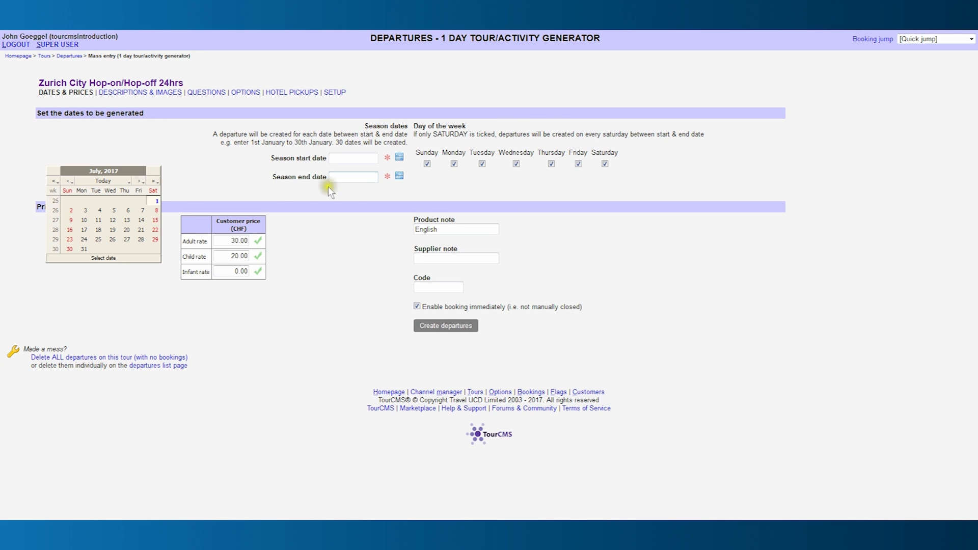
left_click(157, 200)
left_click(399, 175)
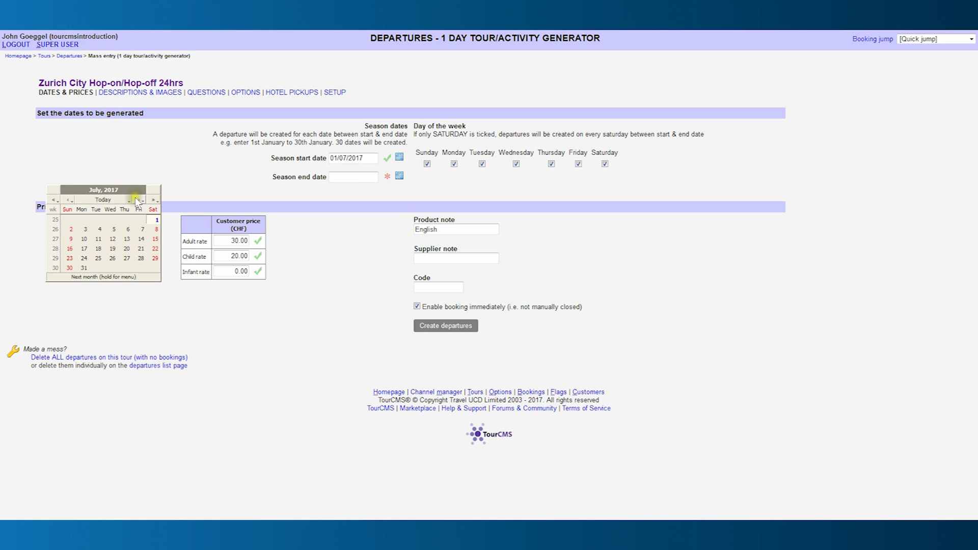
left_click(136, 199)
left_click(136, 200)
left_click(137, 199)
left_click(137, 199)
left_click(137, 200)
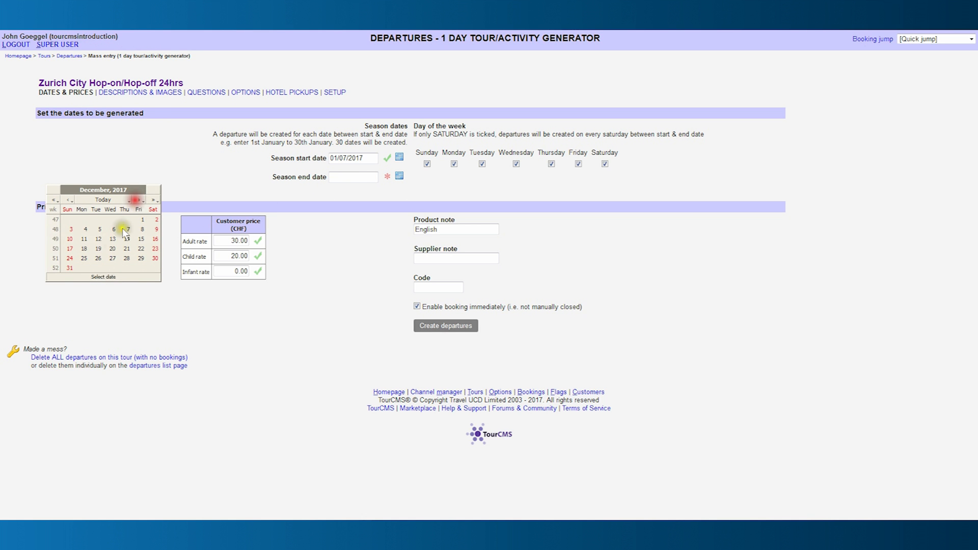
left_click(73, 266)
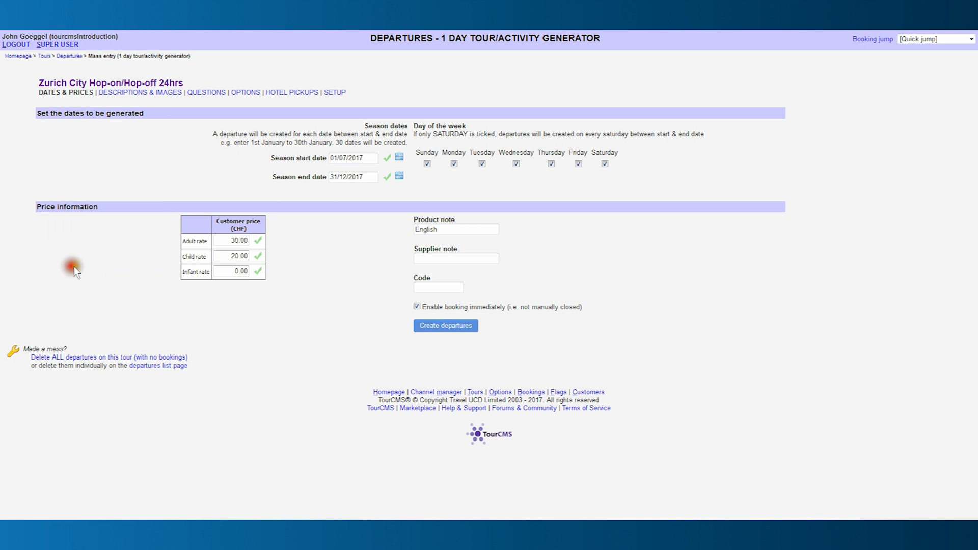
Exclude Mondays, change the product note to Spanish, and create the departures.
left_click(454, 164)
left_click(439, 230)
left_click_drag(439, 230, 403, 228)
type("Spanish")
left_click(457, 329)
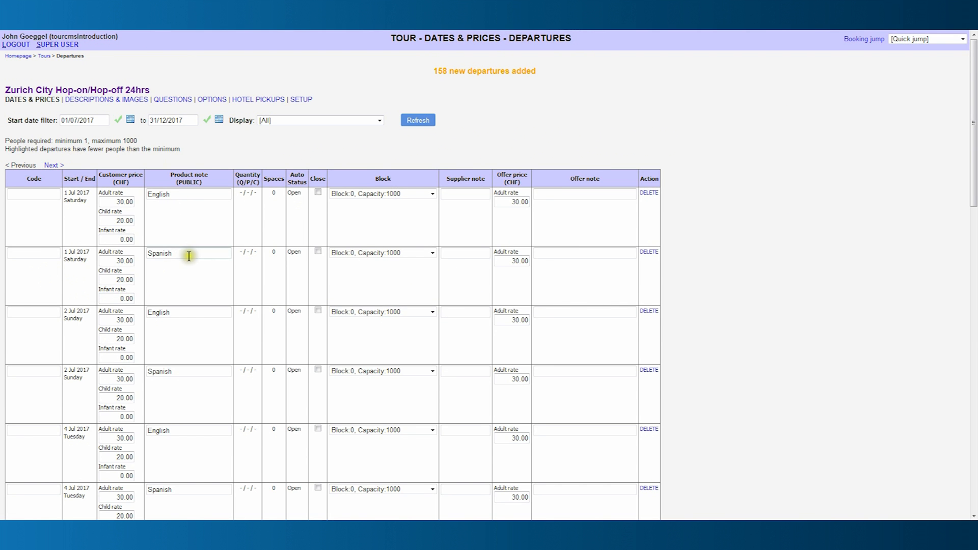
Open the 1-day departure generator again to add another language's departures.
scroll(214, 290, "down", 8)
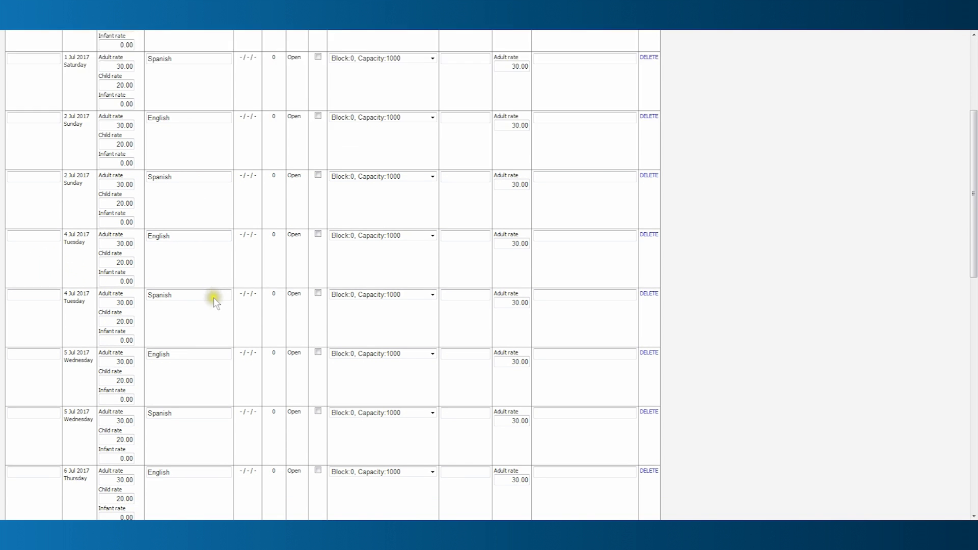
scroll(214, 300, "down", 8)
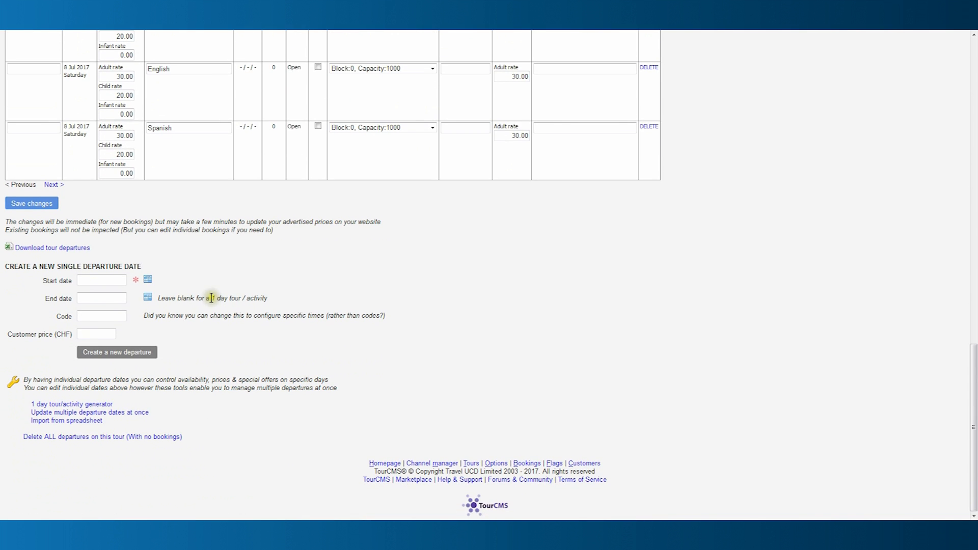
left_click(108, 405)
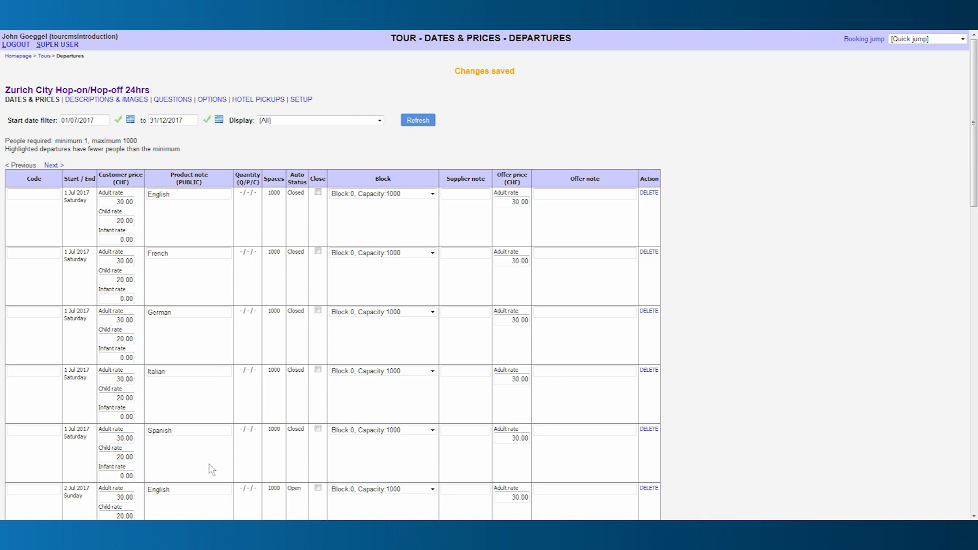
Raise the 1 Jul English departure's adult rate to 35.00 CHF and save the changes.
left_click(122, 202)
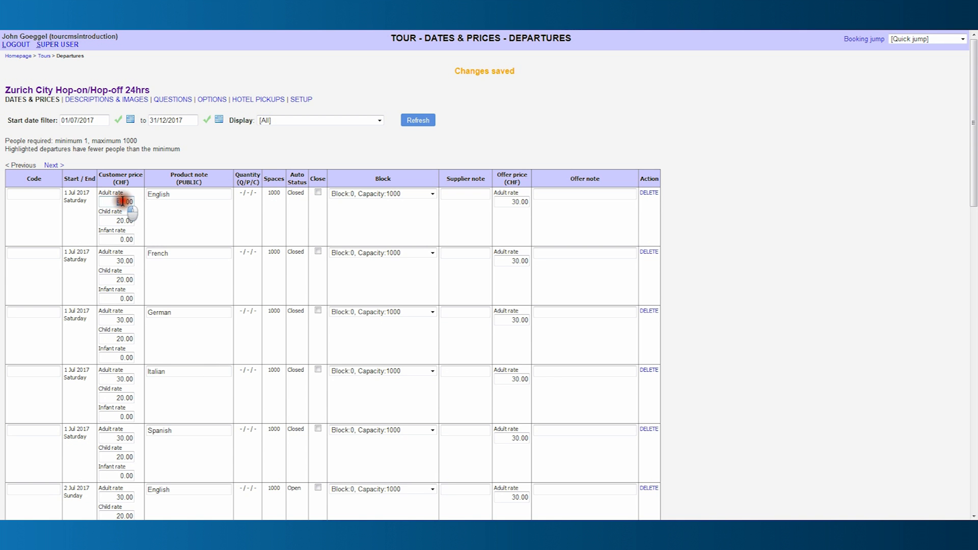
key("BackSpace")
type("5")
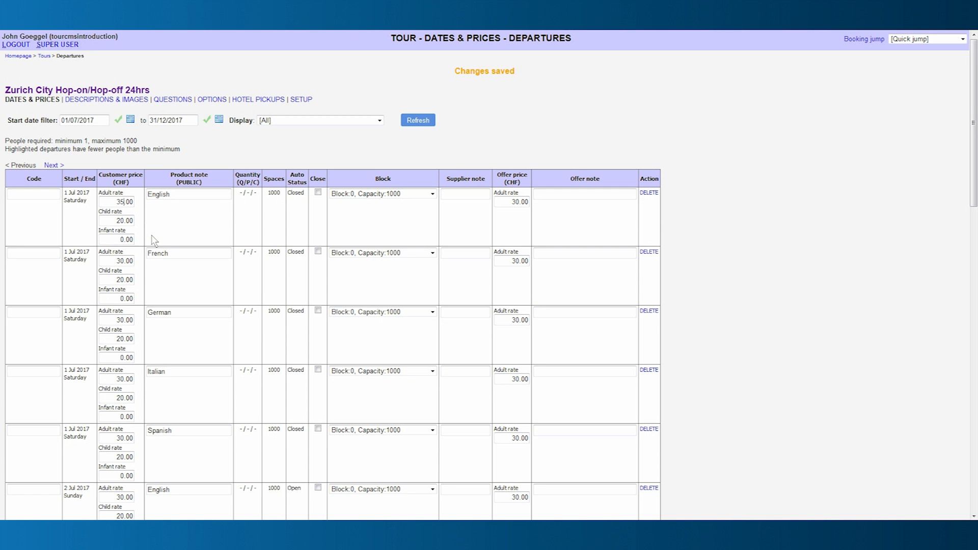
left_click(318, 193)
left_click(317, 193)
left_click(388, 194)
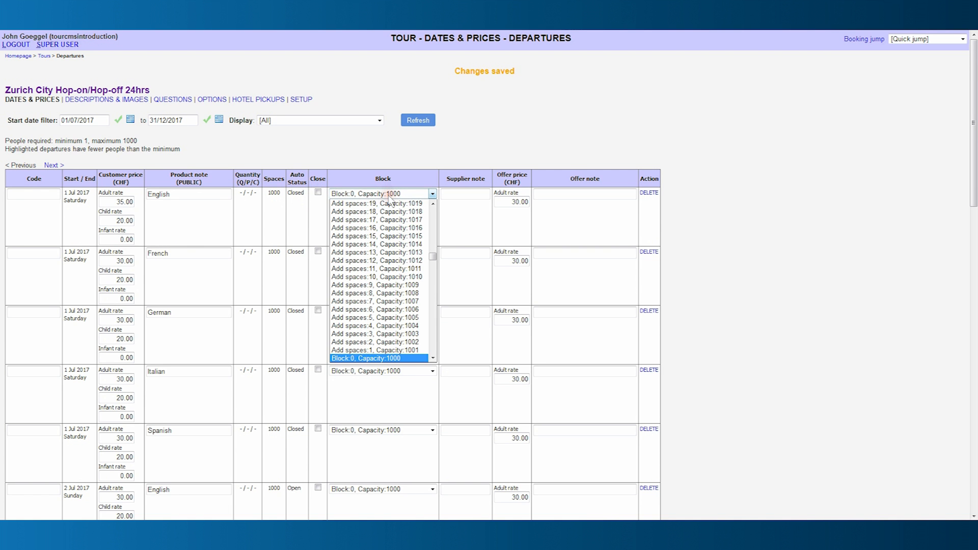
left_click(388, 194)
scroll(360, 280, "down", 20)
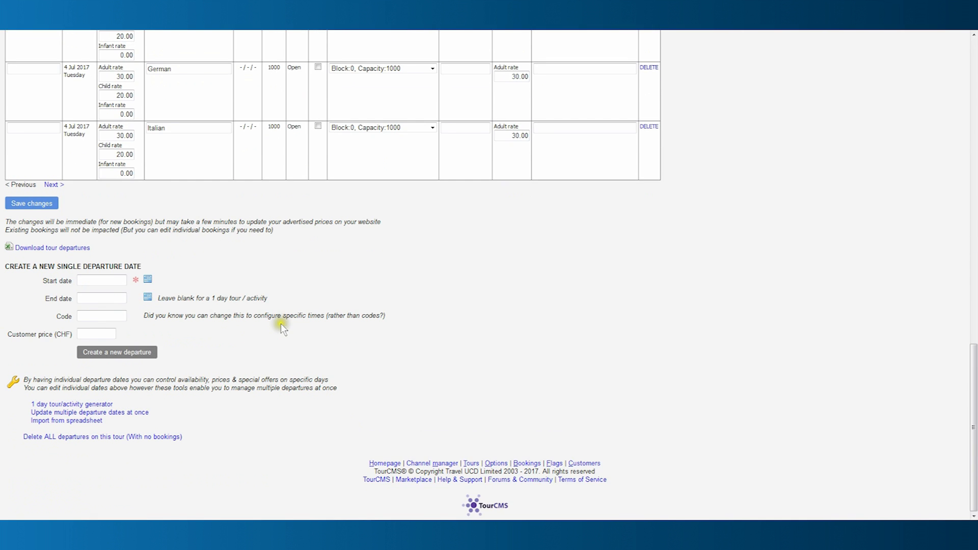
left_click(45, 206)
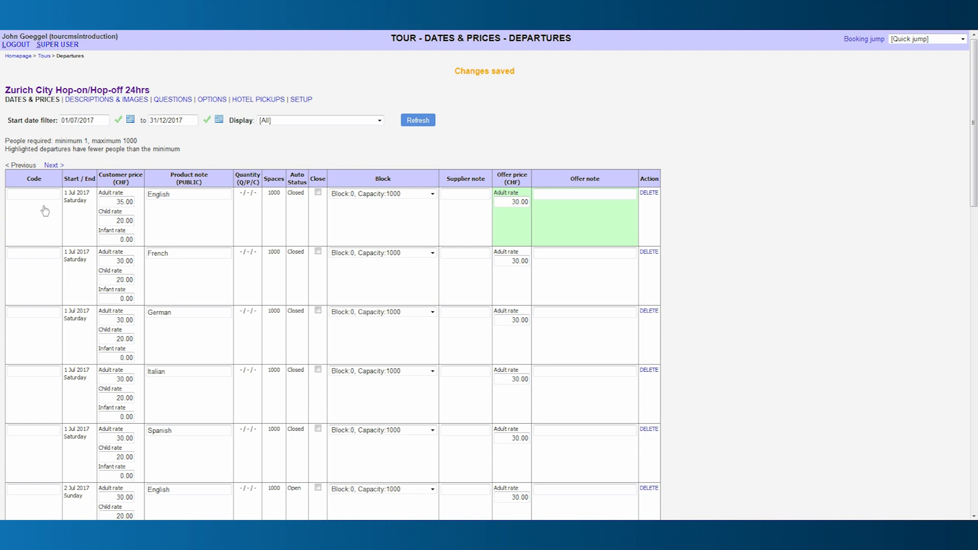
Filter the departures list to start from 24/12/2017.
left_click(129, 122)
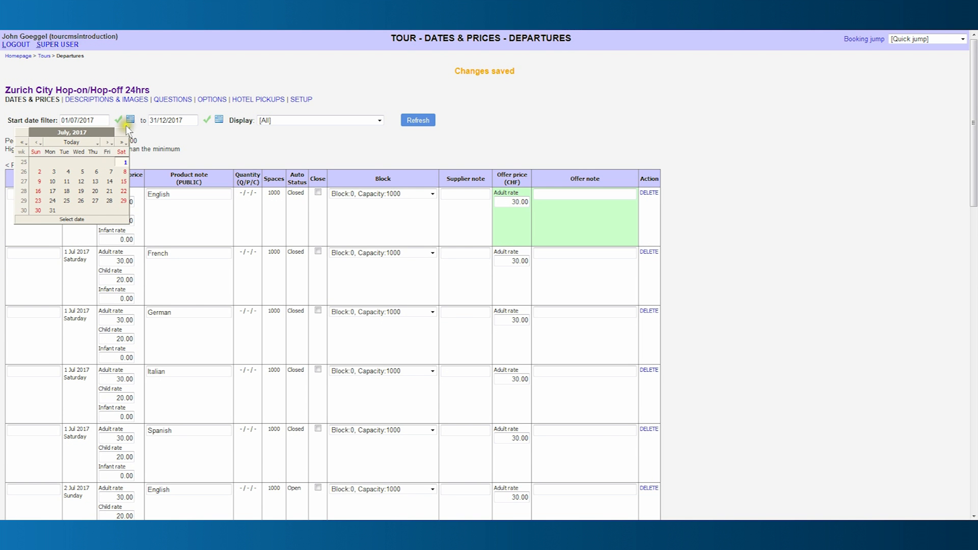
left_click(107, 142)
left_click(106, 143)
left_click(107, 142)
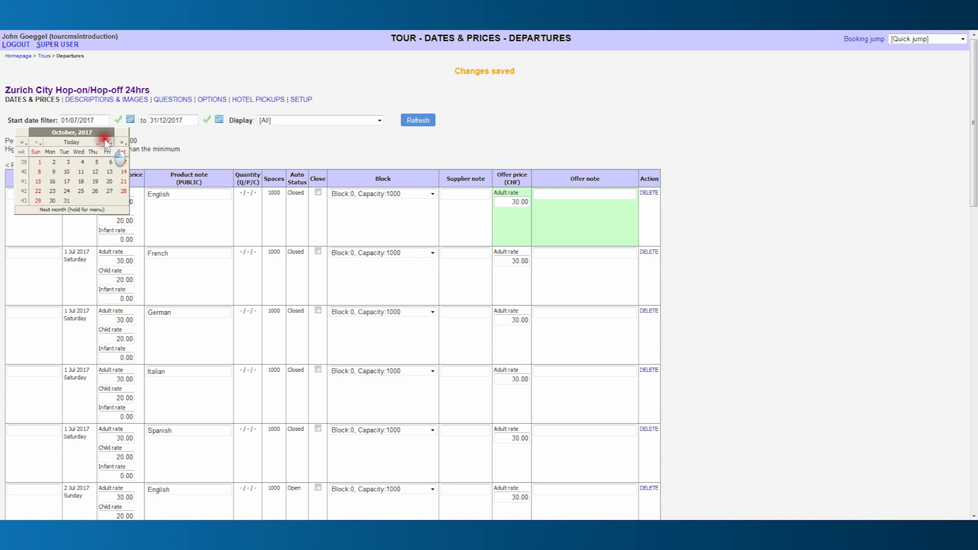
left_click(106, 142)
left_click(106, 142)
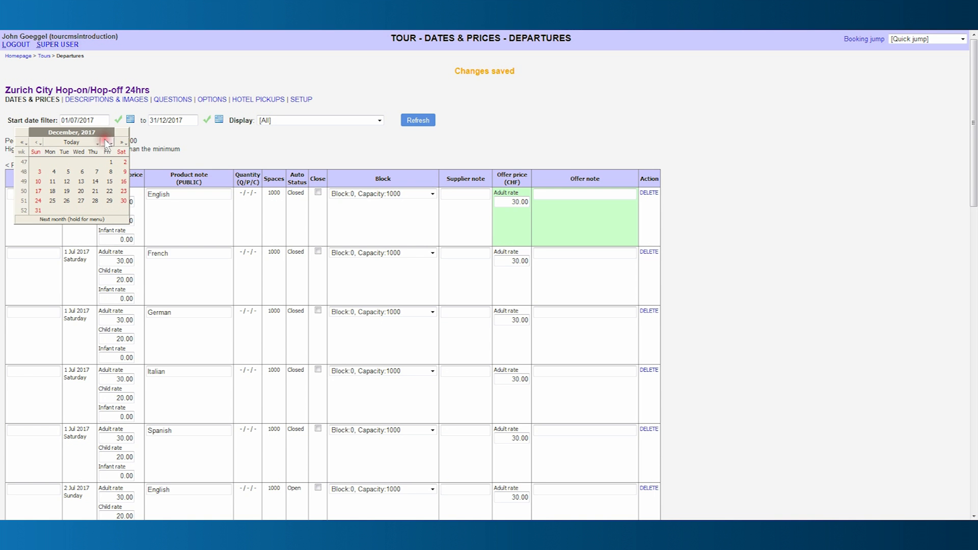
left_click(39, 200)
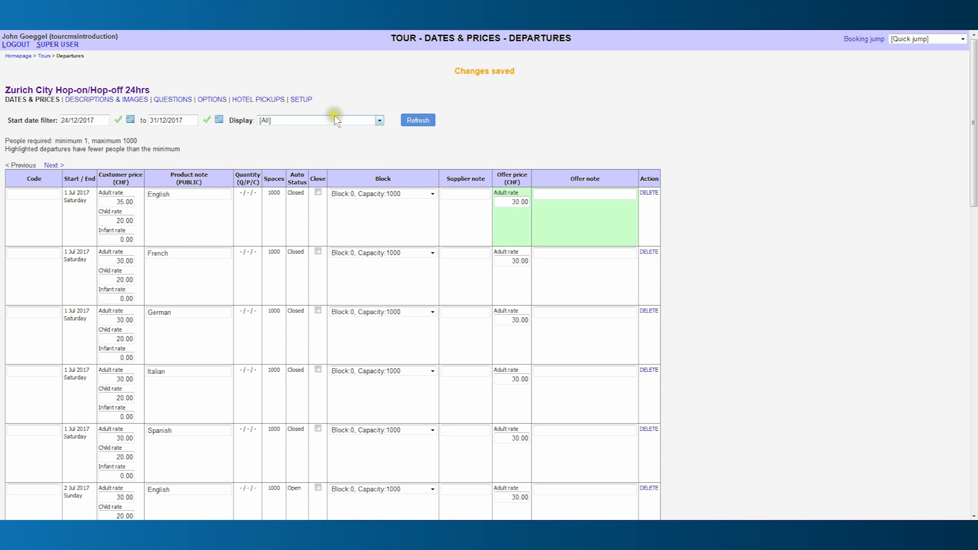
left_click(418, 121)
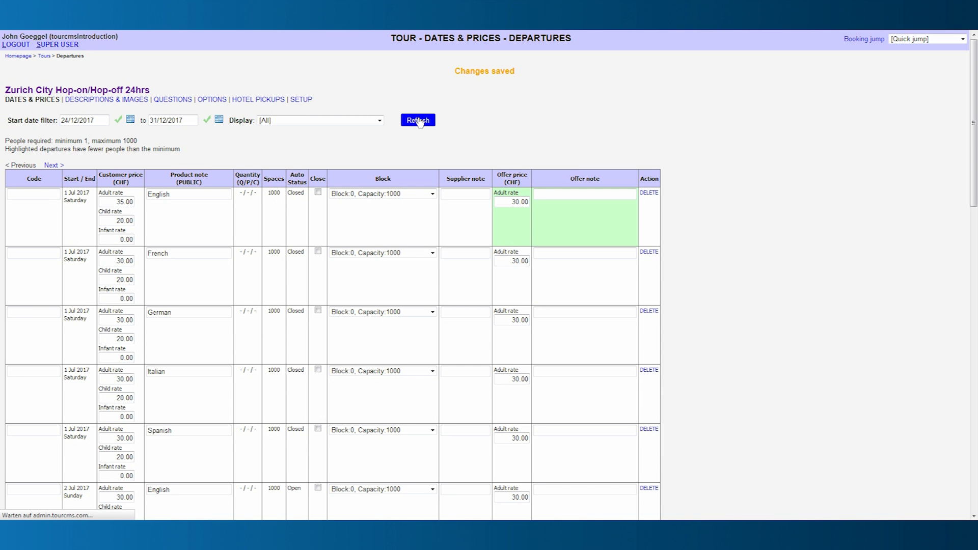
Close the English, French, German, Italian and Spanish departures on 24 Dec 2017.
left_click(318, 182)
left_click(318, 241)
left_click(318, 300)
left_click(318, 359)
left_click(318, 418)
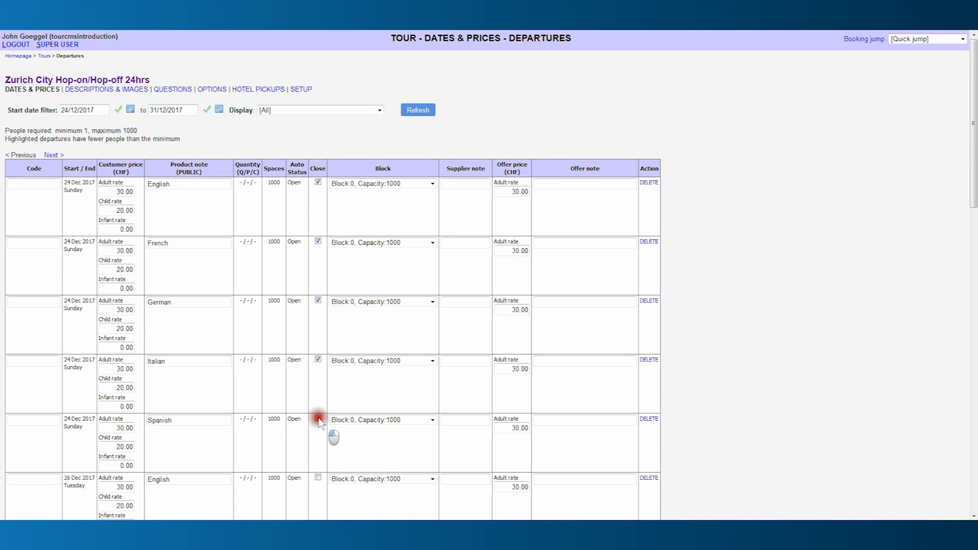
Close all five 26 Dec 2017 departures and save the changes.
scroll(318, 418, "down", 2)
left_click(317, 362)
left_click(318, 420)
scroll(318, 420, "down", 3)
left_click(319, 305)
left_click(318, 365)
scroll(312, 393, "down", 2)
left_click(318, 307)
scroll(321, 352, "down", 10)
left_click(32, 203)
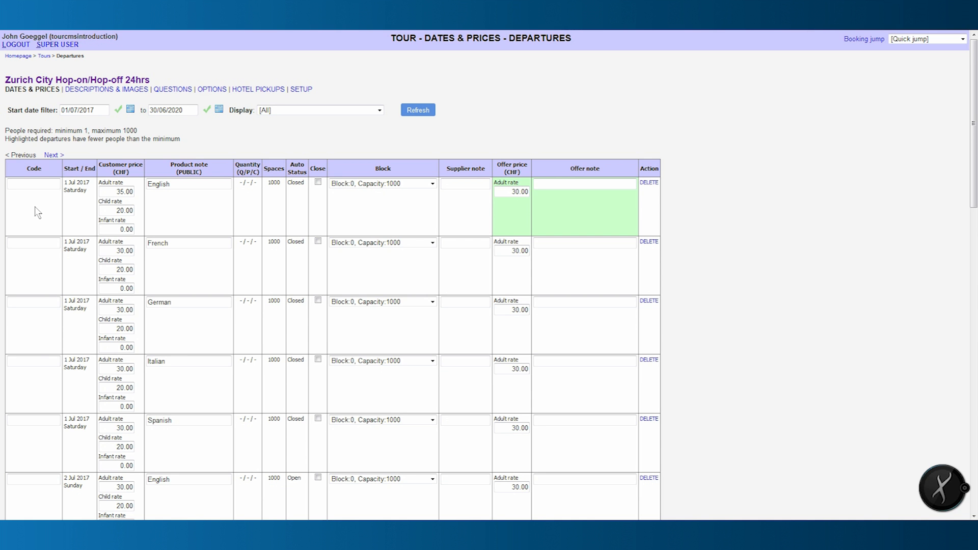
scroll(35, 208, "down", 15)
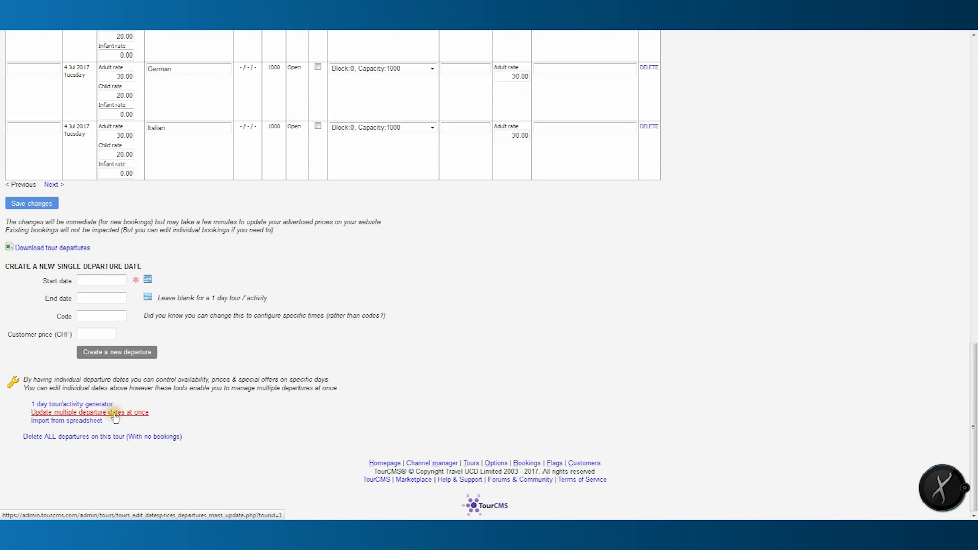
Start a multiple-departure update restricted to Saturday departures.
left_click(115, 414)
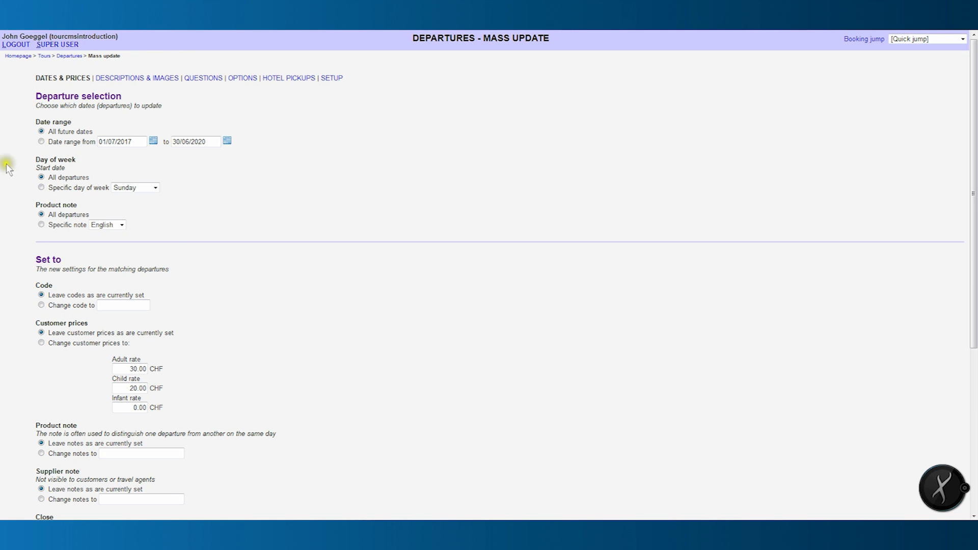
left_click(155, 187)
left_click(136, 238)
left_click(41, 187)
Set customer prices to 40.00 CHF adult and 25.00 CHF child and update matching departures.
left_click(41, 341)
left_click_drag(128, 368, 136, 388)
type("4")
type("25")
scroll(259, 390, "down", 3)
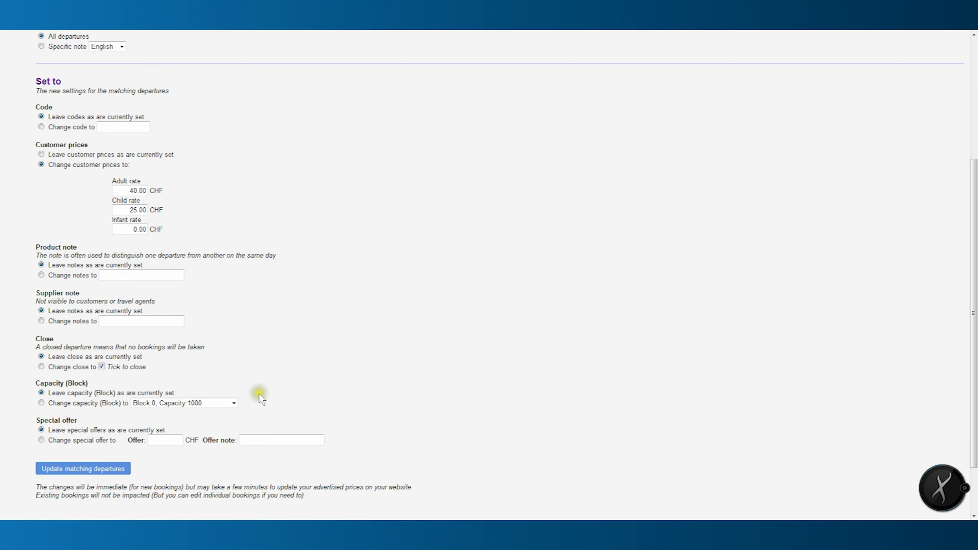
scroll(258, 394, "down", 2)
left_click(108, 407)
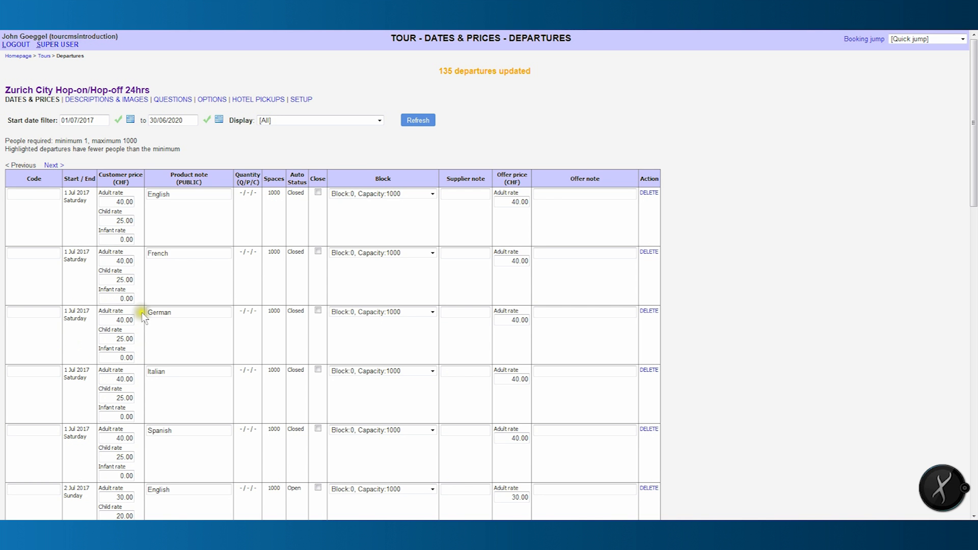
Scroll through the Saturday departures at 40.00/25.00 CHF, then return to the TourCMS homepage.
scroll(140, 311, "down", 5)
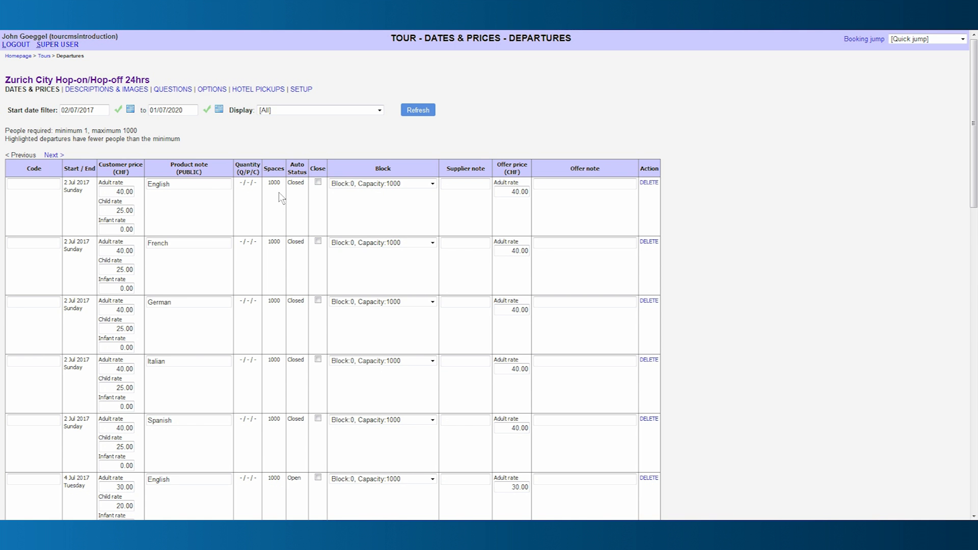
left_click(18, 57)
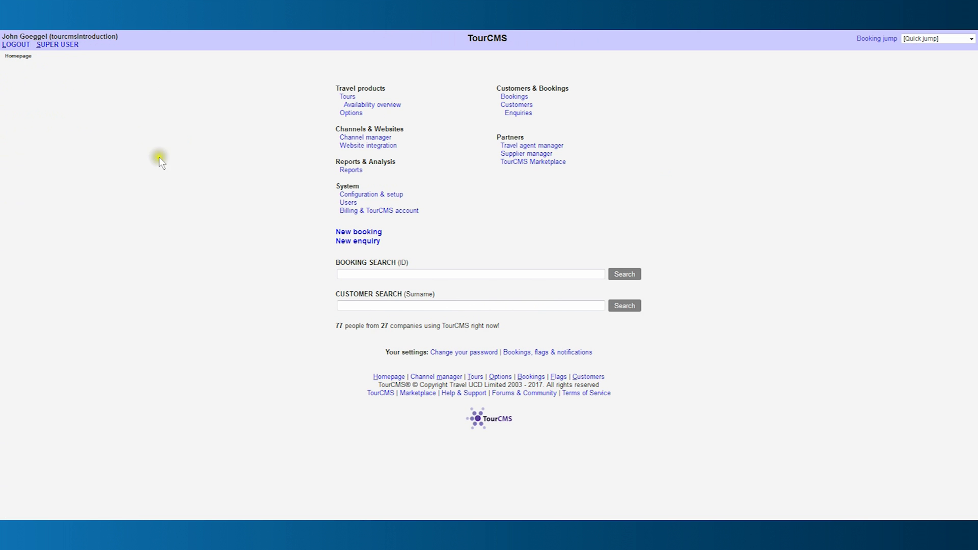
Go to Shared availability under Configuration & setup and enter a note for the Zurich Hop-on/Hop-off 24hrs rule.
left_click(364, 194)
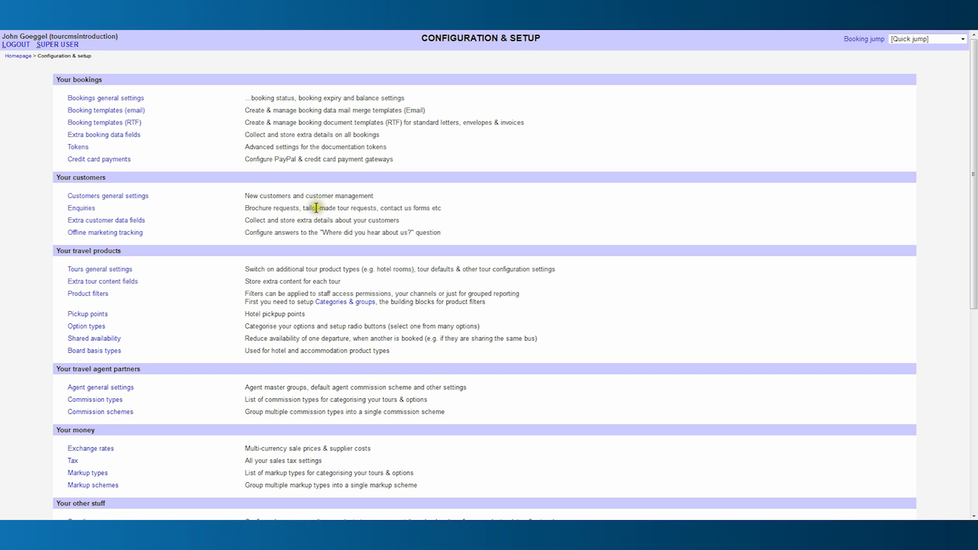
left_click(110, 339)
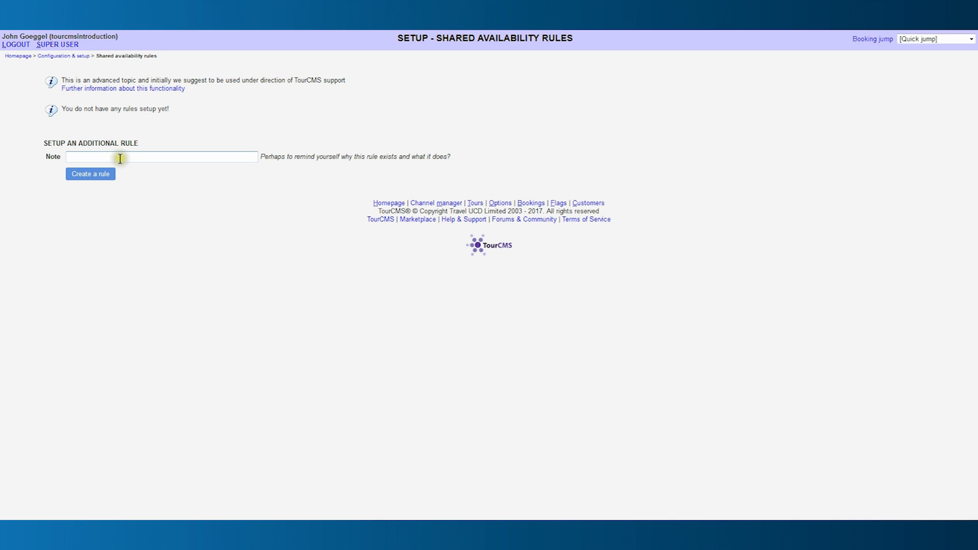
left_click(99, 154)
type("Zurich Hop-on/Hop-off 24")
type("hrs")
Create the rule for the Zurich City Hop-on/Hop-off 24hrs tour and save it.
left_click(89, 177)
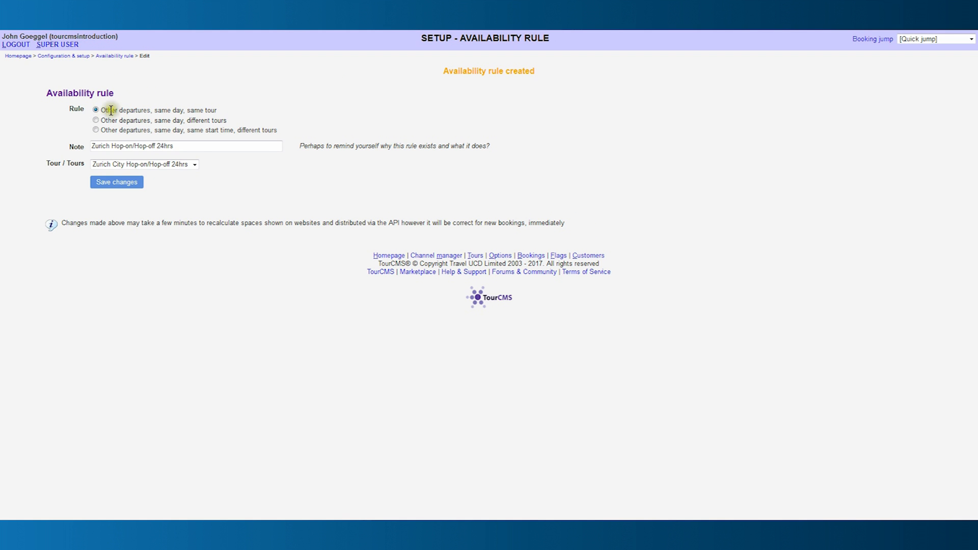
left_click(195, 164)
left_click(196, 165)
left_click(129, 186)
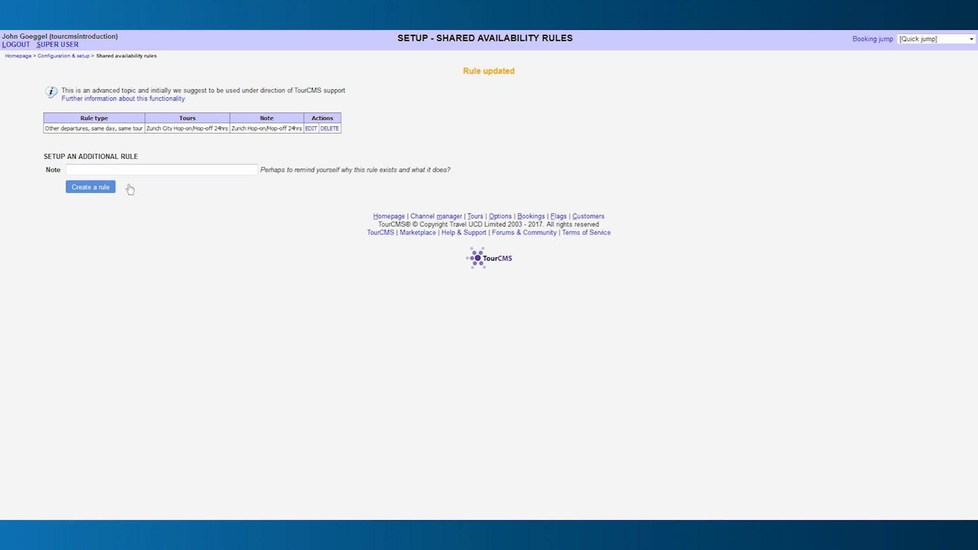
Verify the Zurich tour's Incomplete data tab shows every Marketplace check complete, then return to the homepage.
left_click(23, 57)
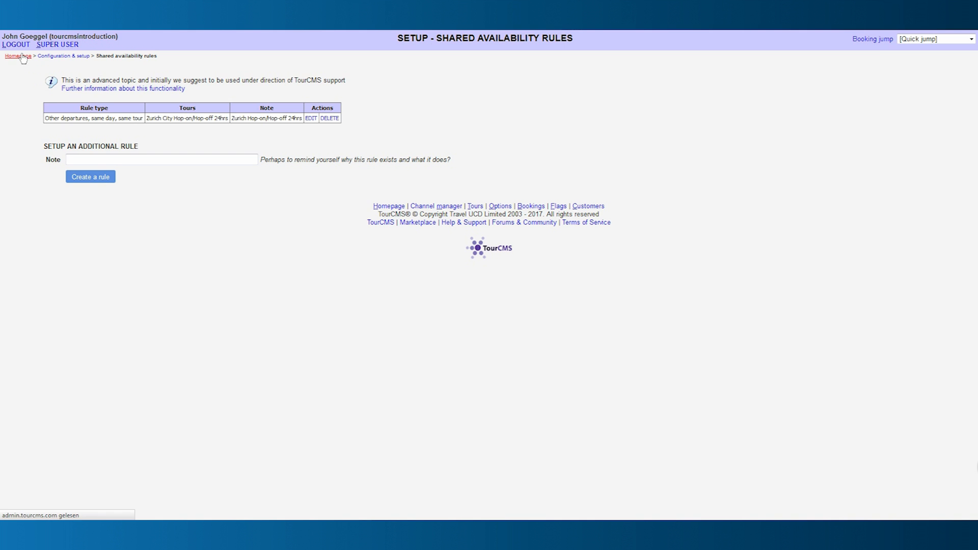
left_click(347, 97)
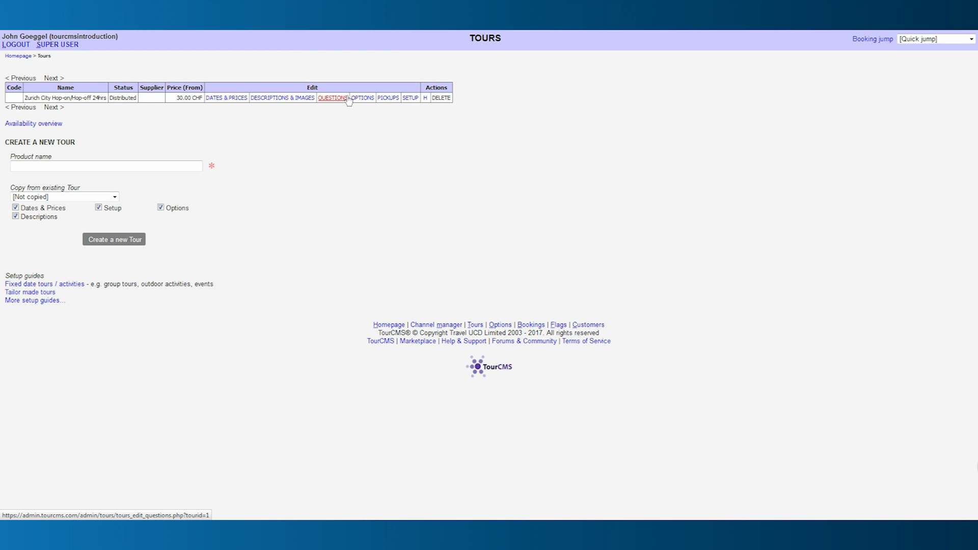
left_click(296, 105)
left_click(296, 105)
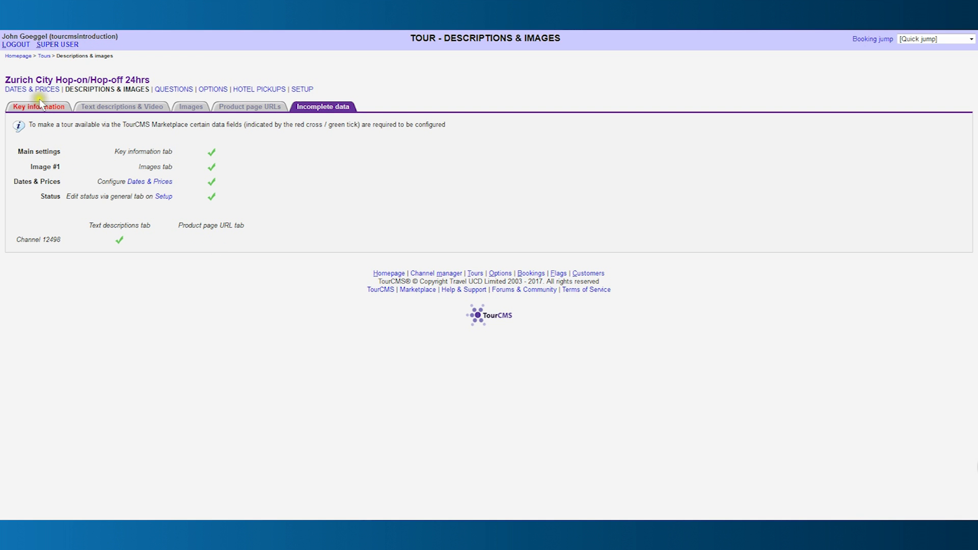
left_click(19, 56)
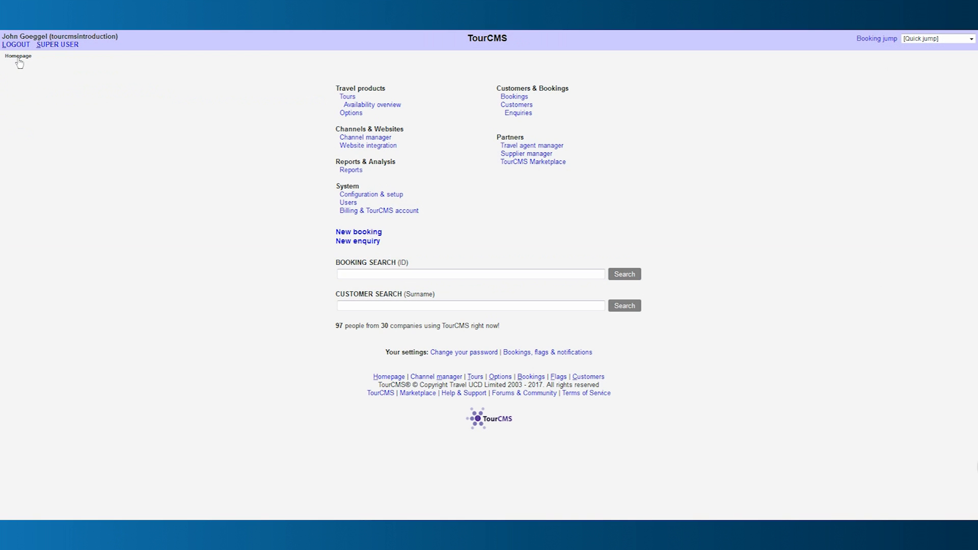
Open the Channel manager and confirm Channel 12498 is the only selected channel.
left_click(354, 140)
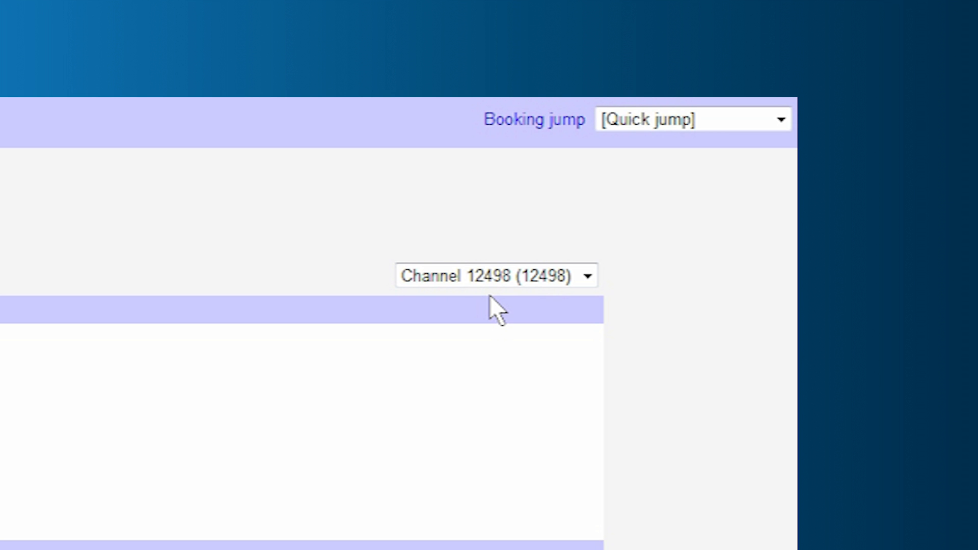
left_click(489, 277)
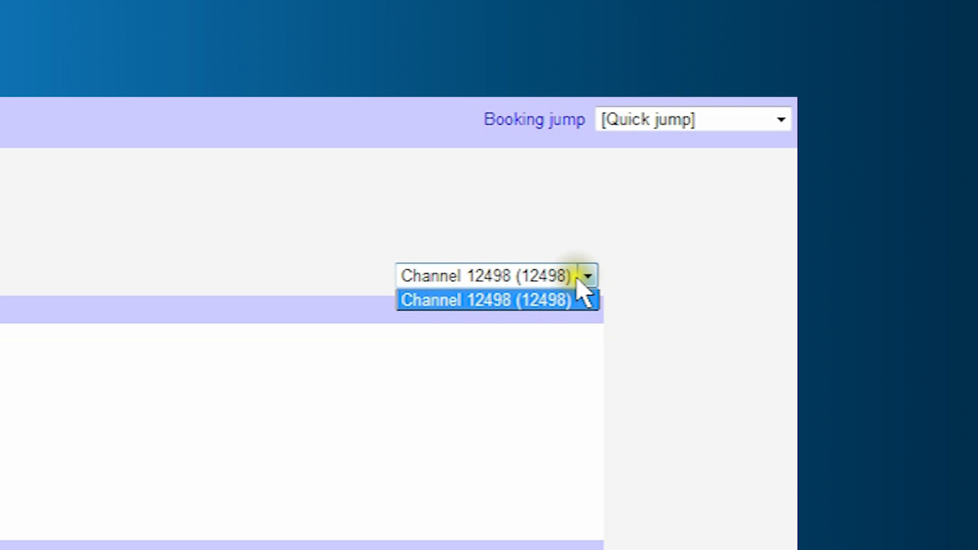
left_click(556, 275)
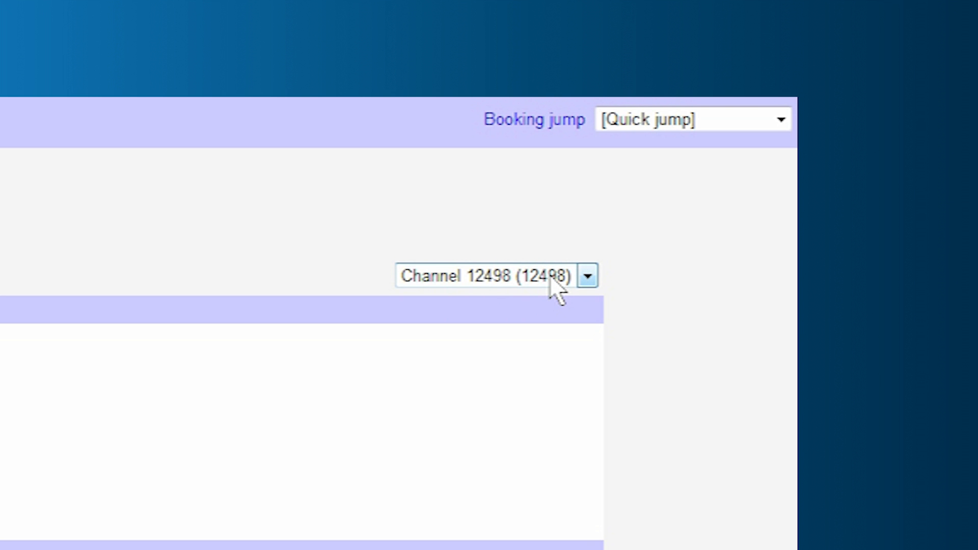
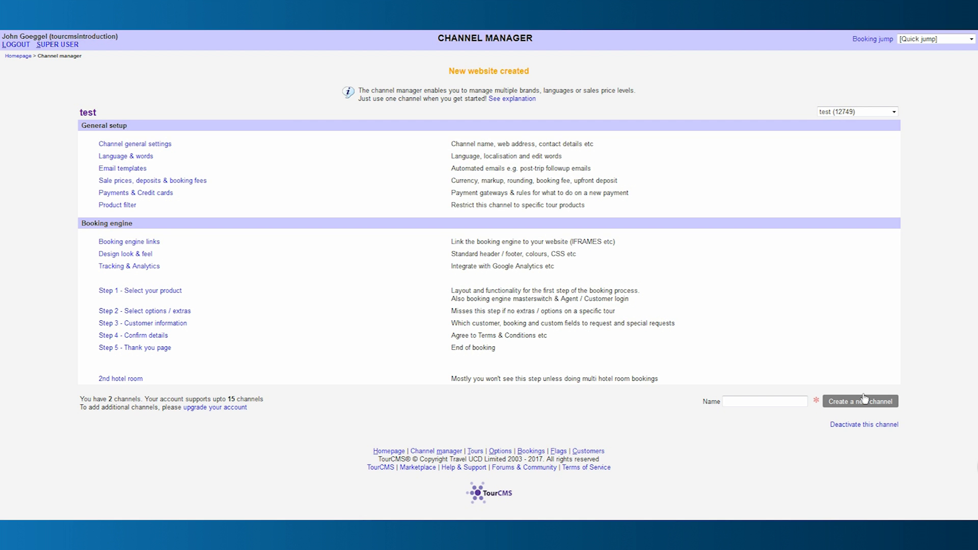
Open the channel list to confirm the new channel test (12749) appears alongside Channel 12498.
left_click(895, 112)
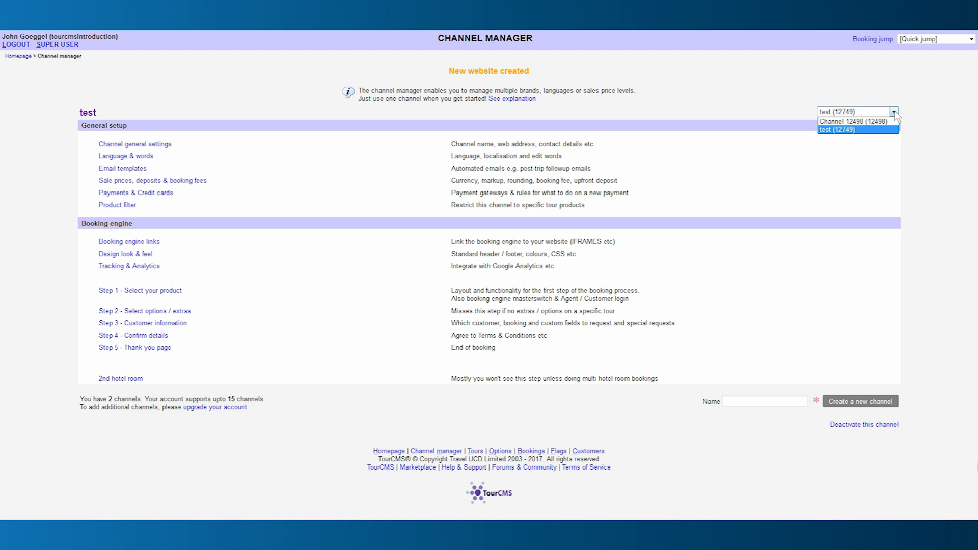
left_click(854, 111)
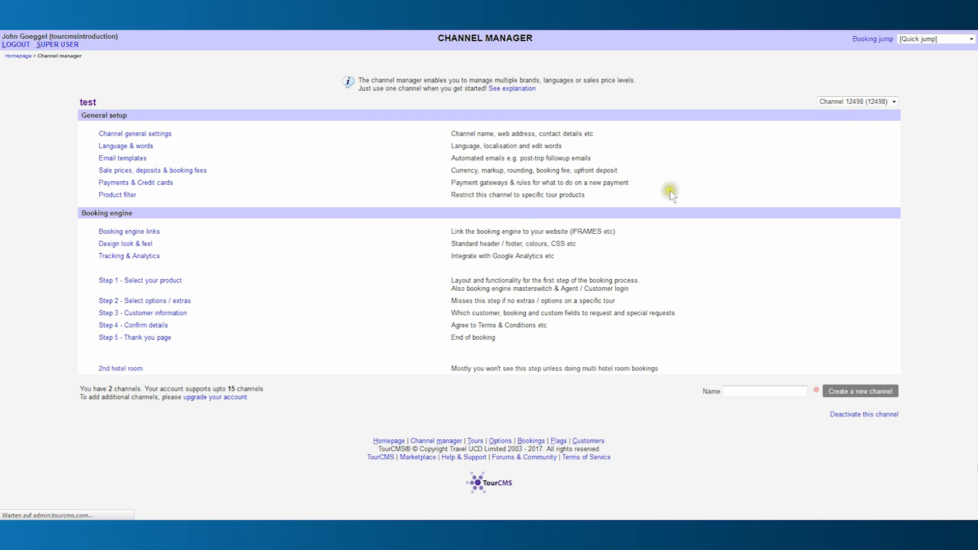
left_click(164, 134)
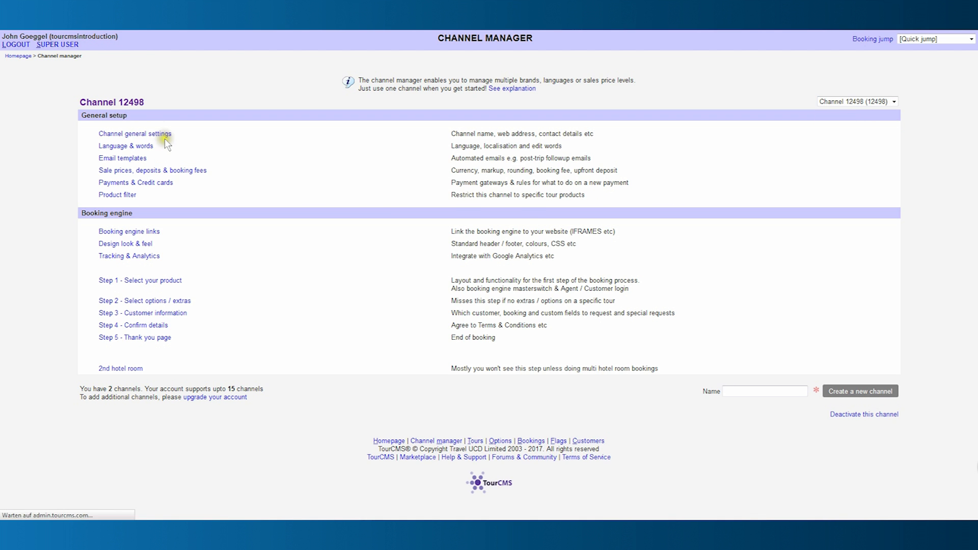
left_click_drag(124, 116, 38, 117)
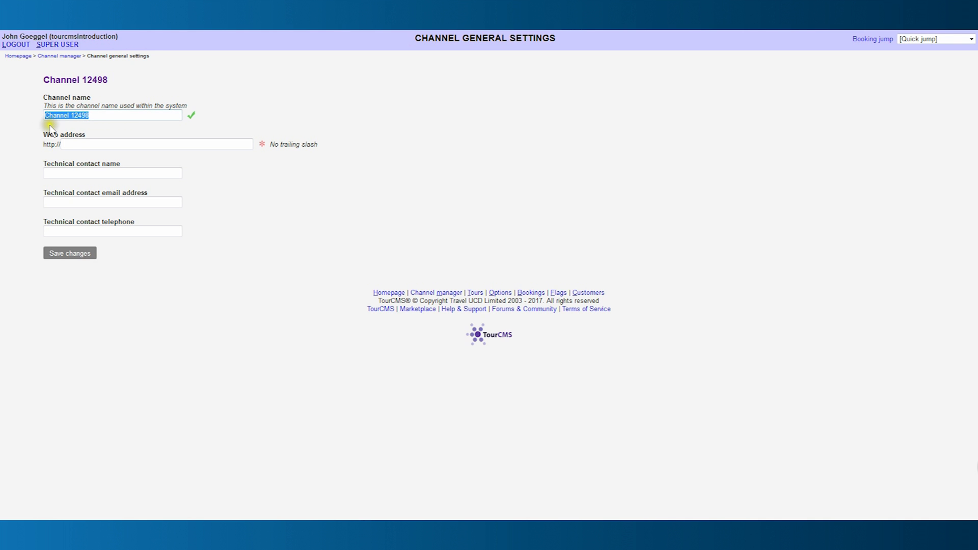
left_click(66, 144)
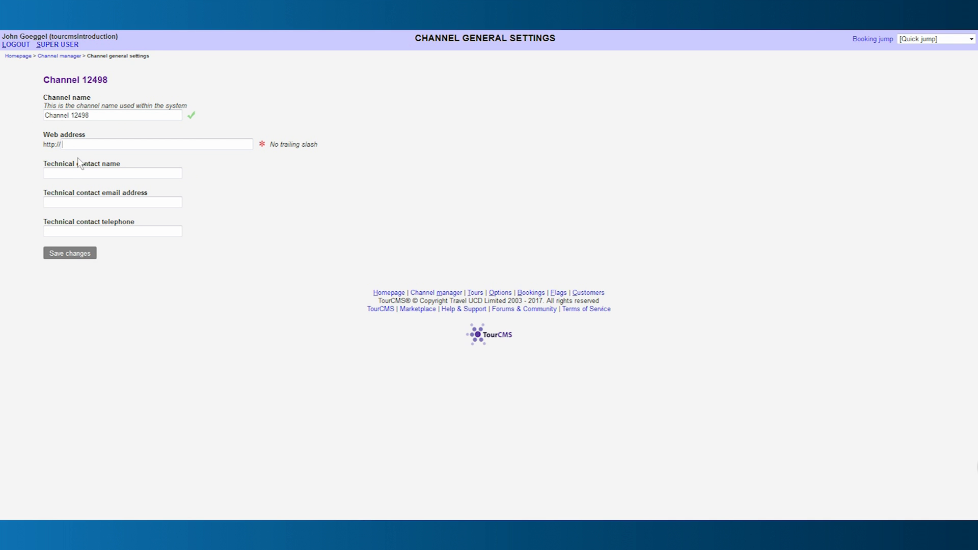
type("www.palisis.com")
Enter the technical contact's name and e-mail address, then save the general settings.
left_click(67, 173)
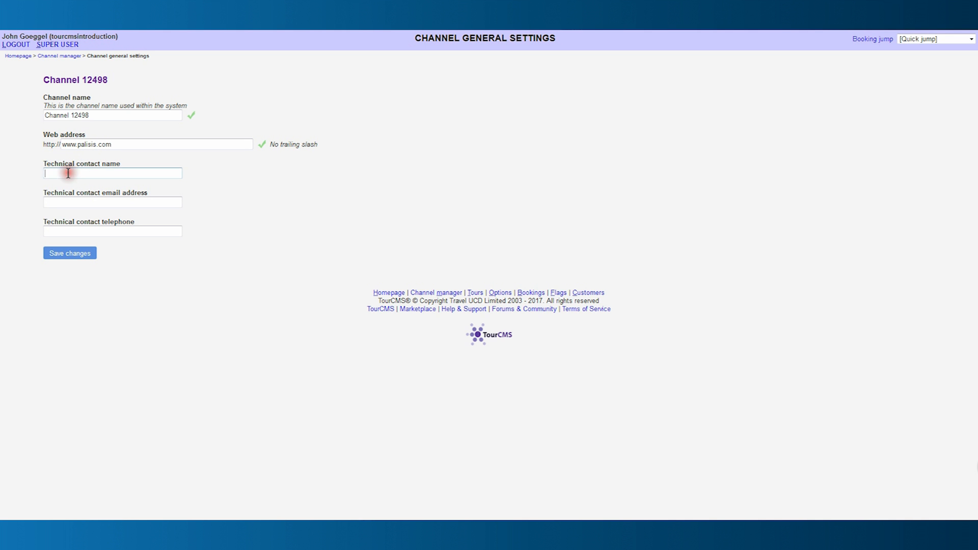
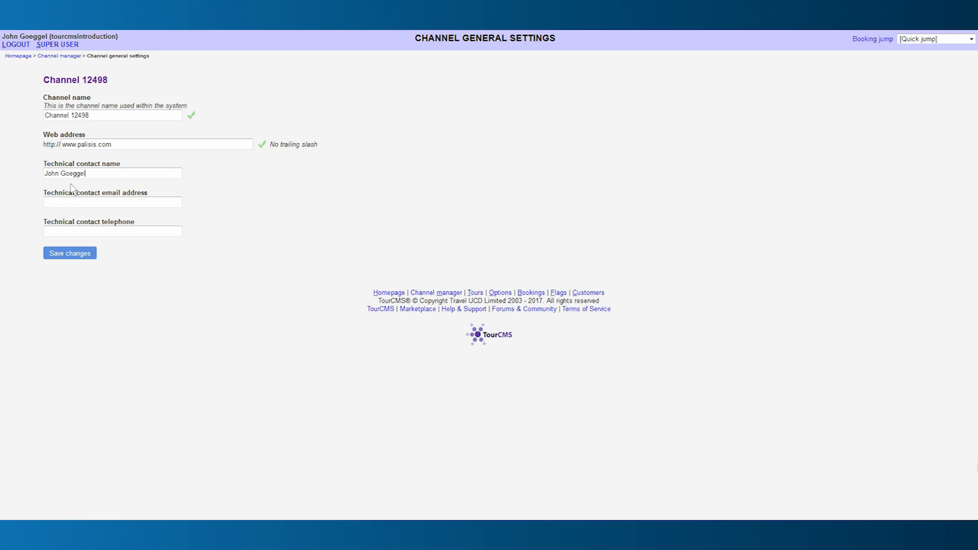
key("Tab")
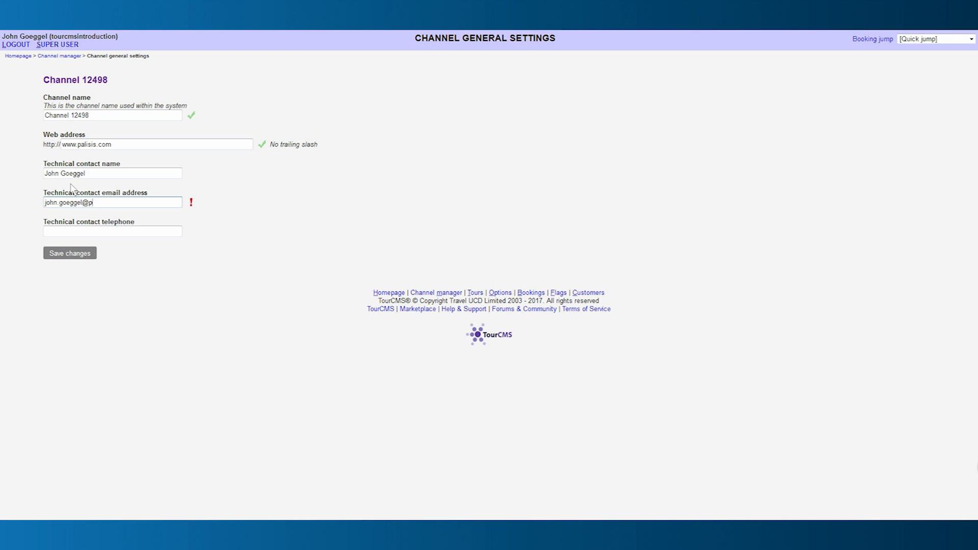
left_click(70, 254)
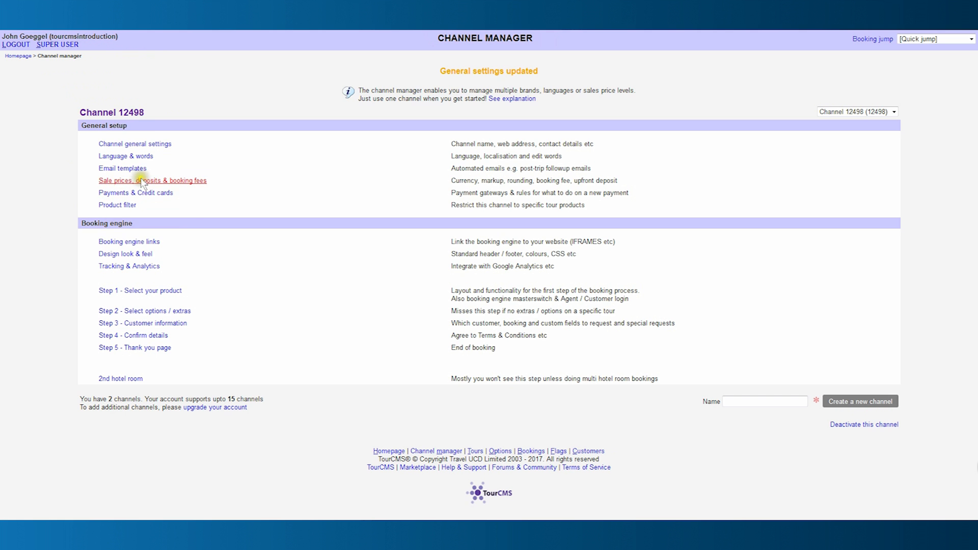
Review Channel 12498's German Language & words texts and save them.
left_click(141, 159)
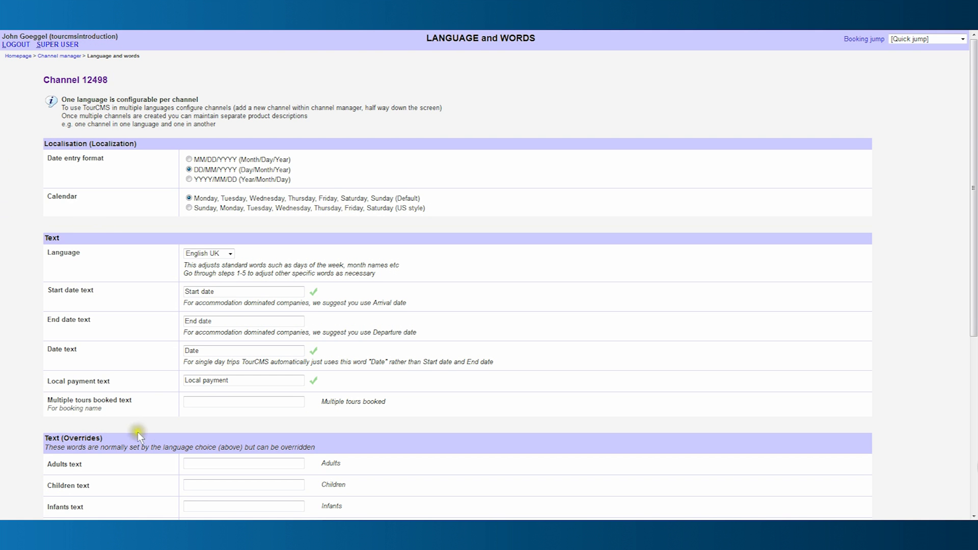
scroll(211, 380, "down", 5)
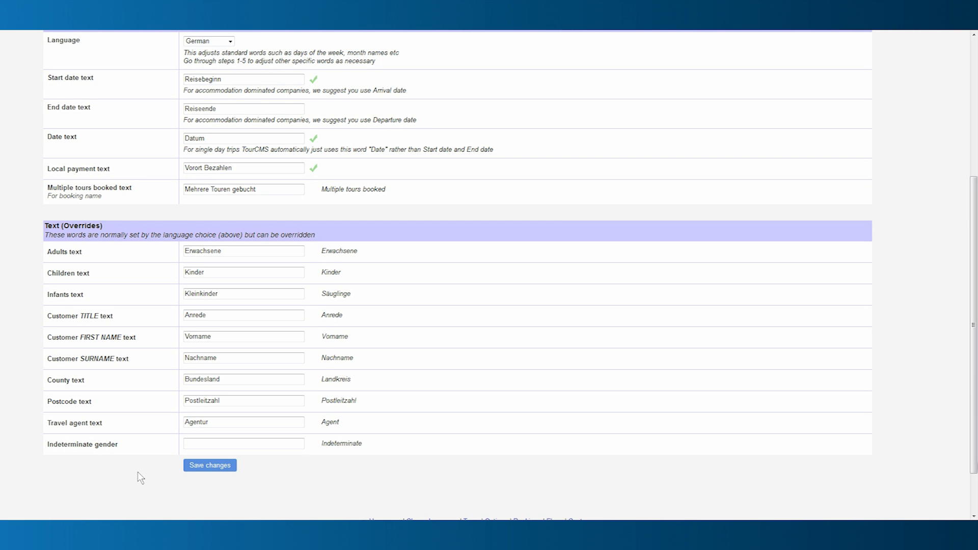
left_click(200, 466)
Browse the Balance due SOON and Balance due email templates.
left_click(131, 169)
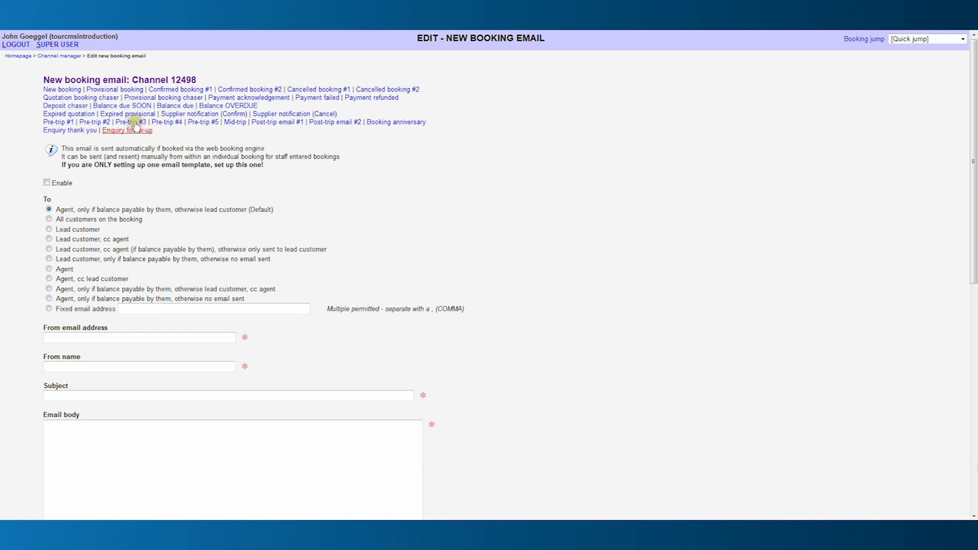
left_click(185, 133)
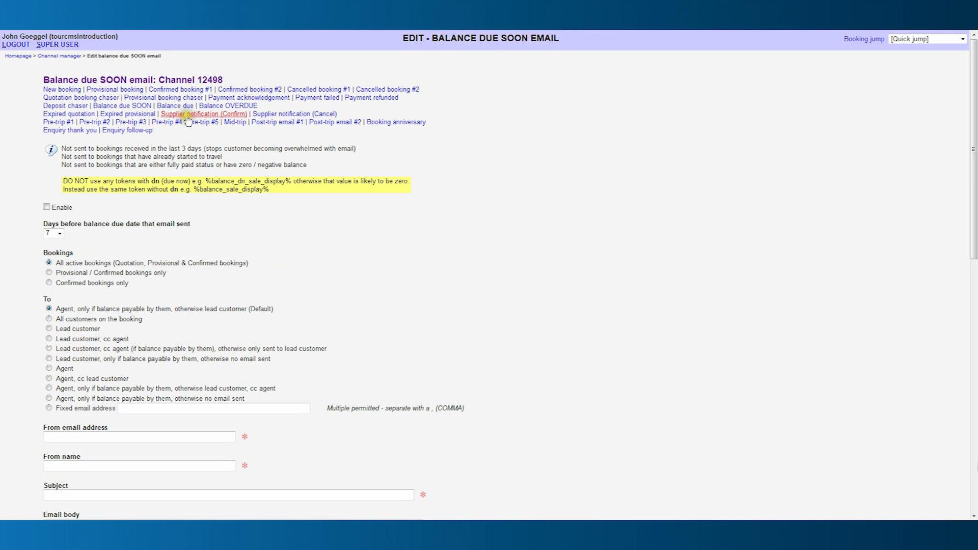
left_click(187, 107)
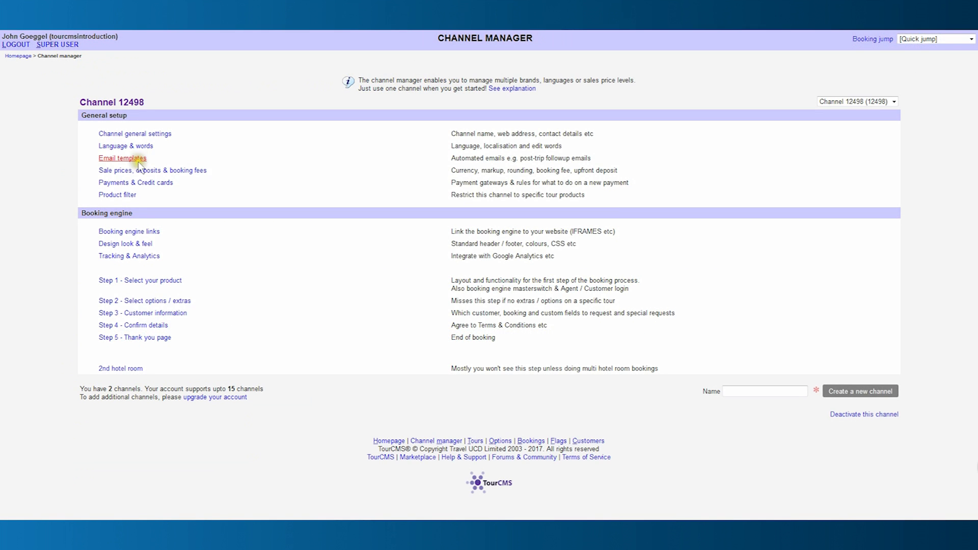
Open Channel 12498's Sale prices, deposits & booking fees settings.
left_click(136, 172)
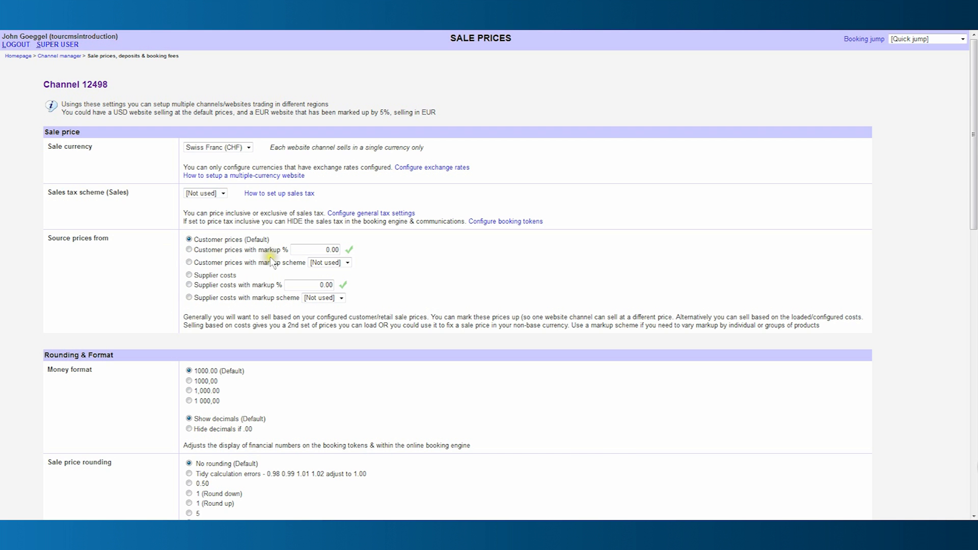
Review the CHF sale price, deposit and booking fee settings and save them.
scroll(274, 263, "down", 5)
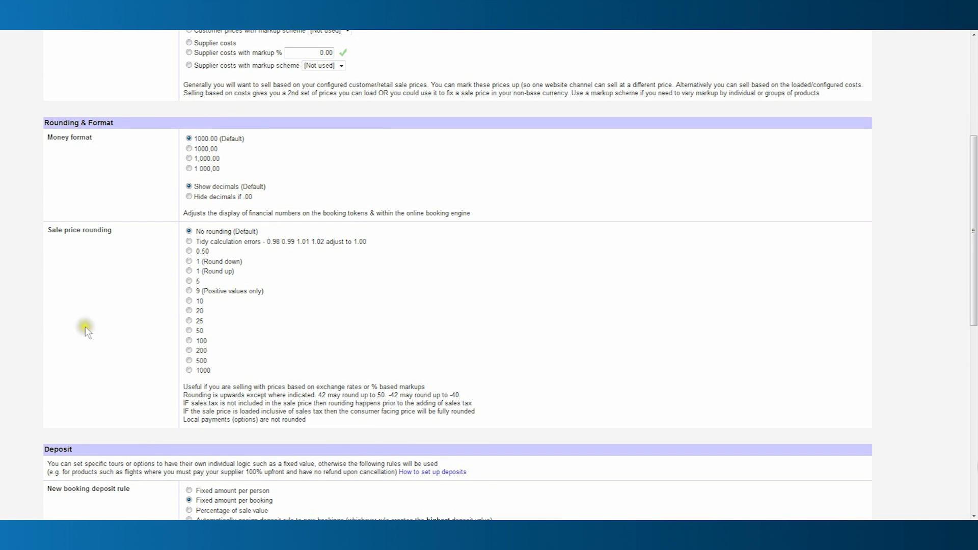
scroll(124, 319, "down", 6)
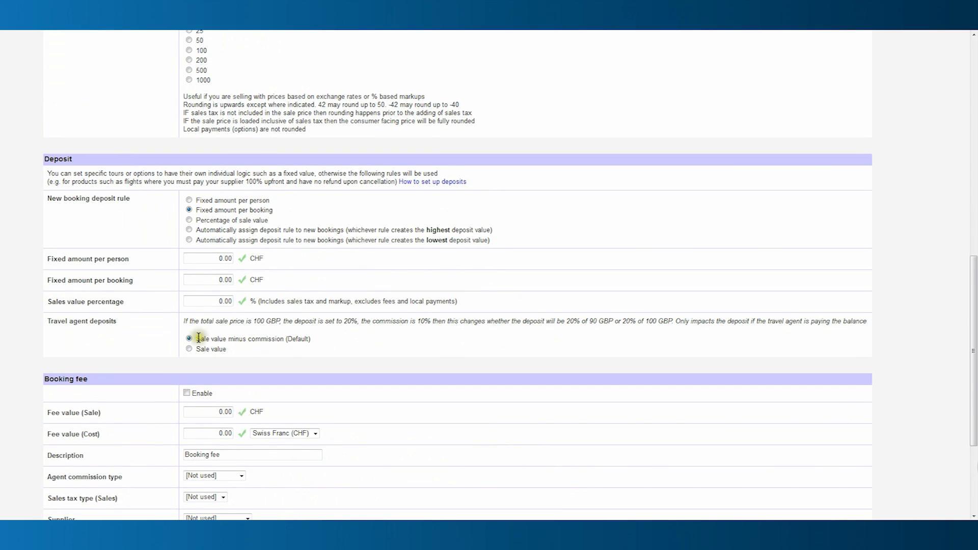
scroll(118, 350, "down", 3)
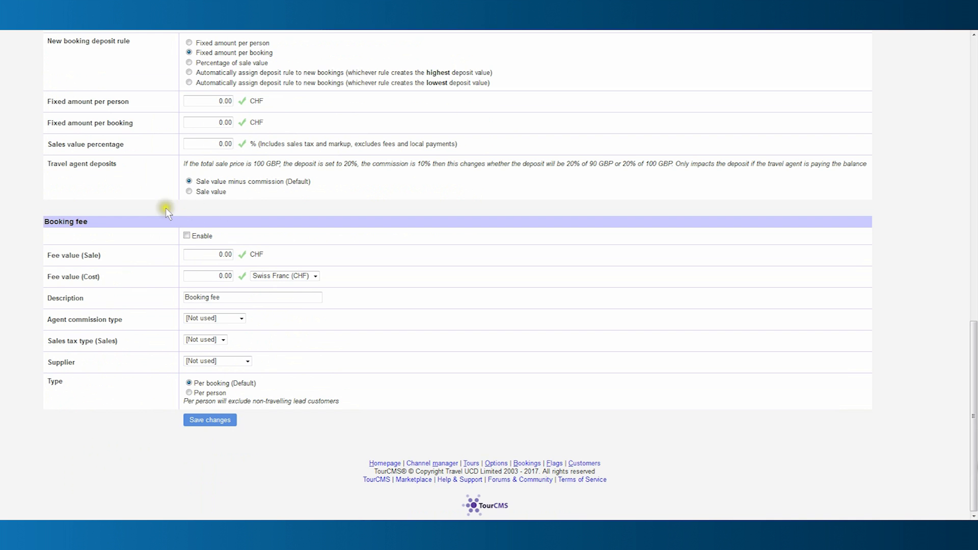
left_click(210, 423)
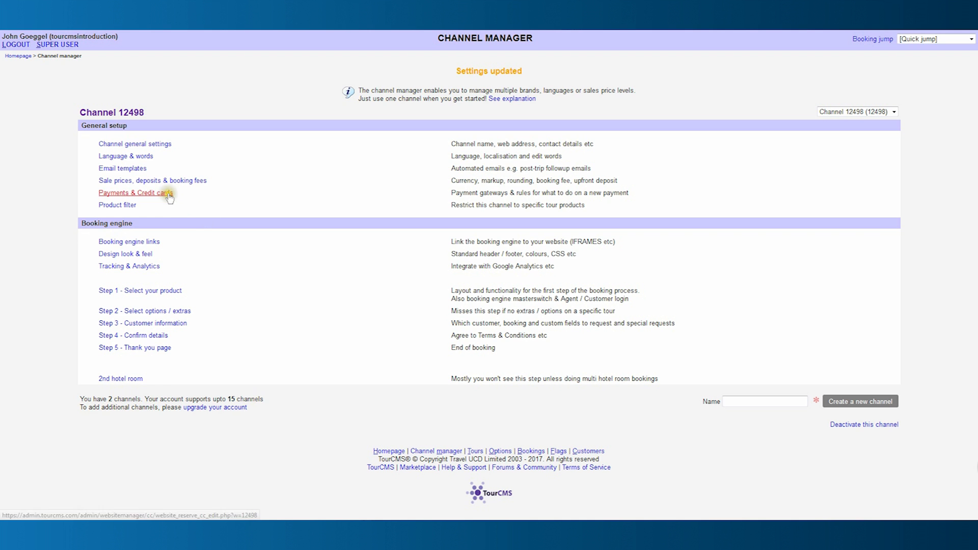
left_click(169, 196)
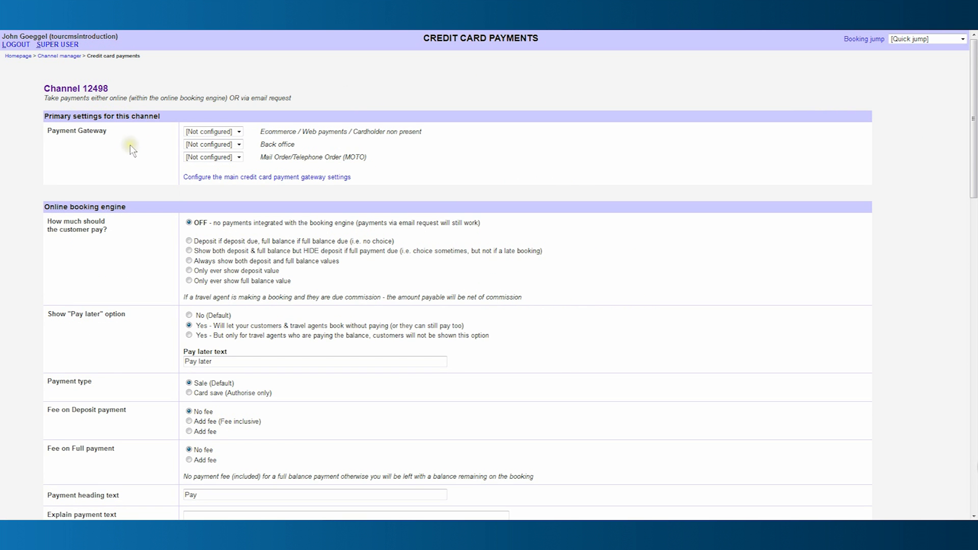
Create a payment gateway named TMT using Trust My Travel (via Spreedly).
left_click(269, 178)
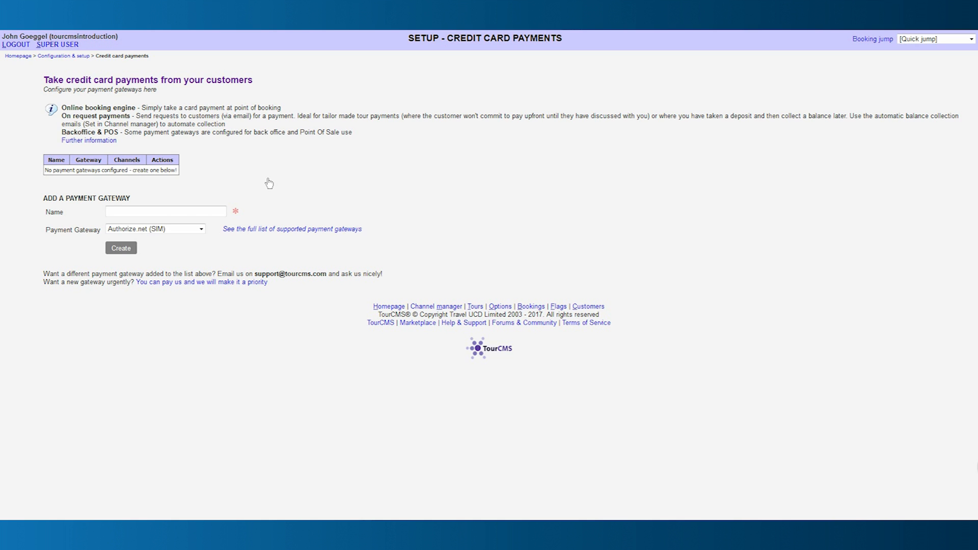
left_click(181, 211)
type("TMT")
left_click(200, 228)
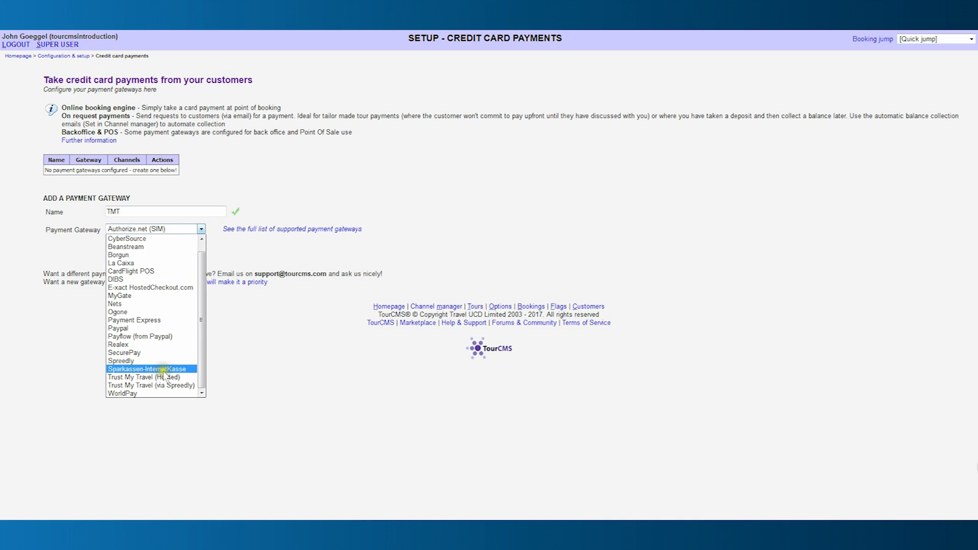
left_click(161, 389)
left_click(120, 249)
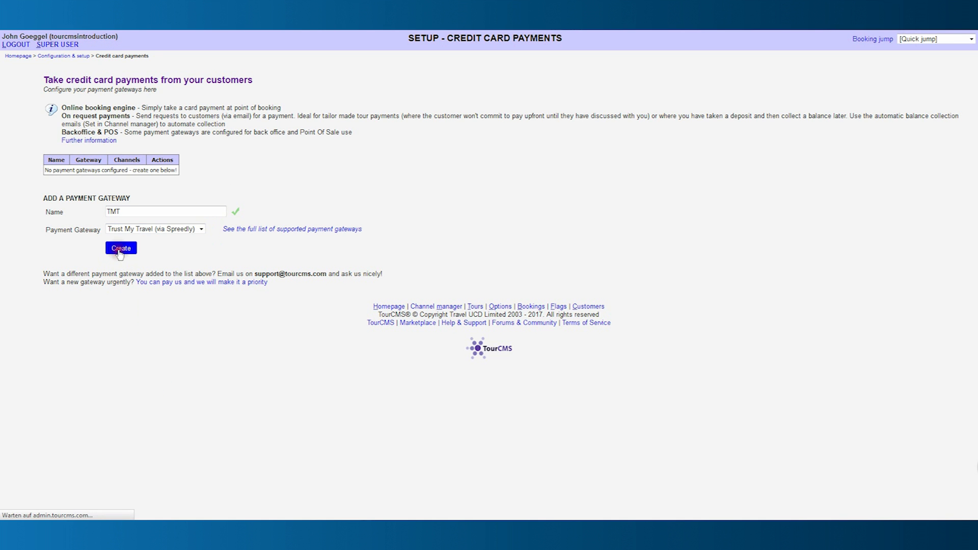
Enter the gateway username and password, set staging mode, show the American Express logo, and save.
left_click(113, 171)
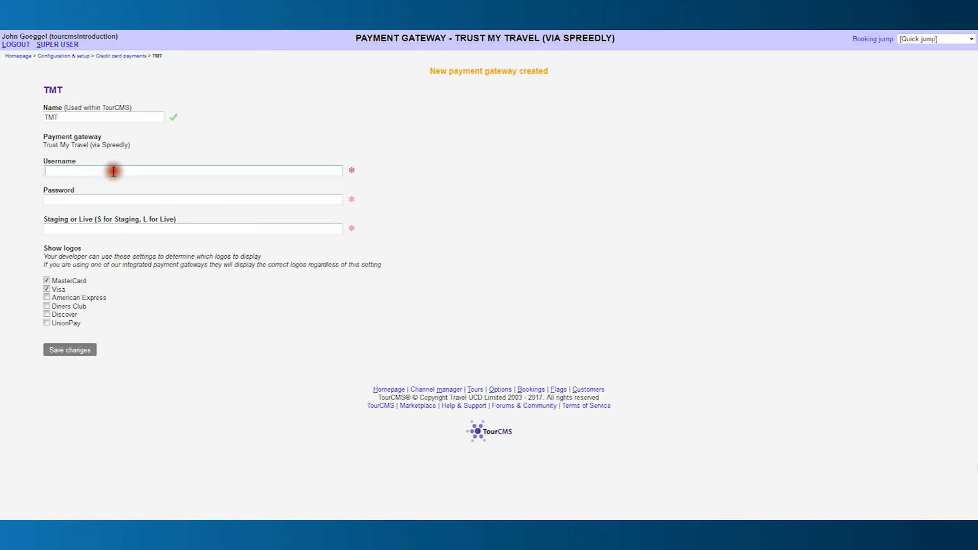
type("Test")
key("Tab")
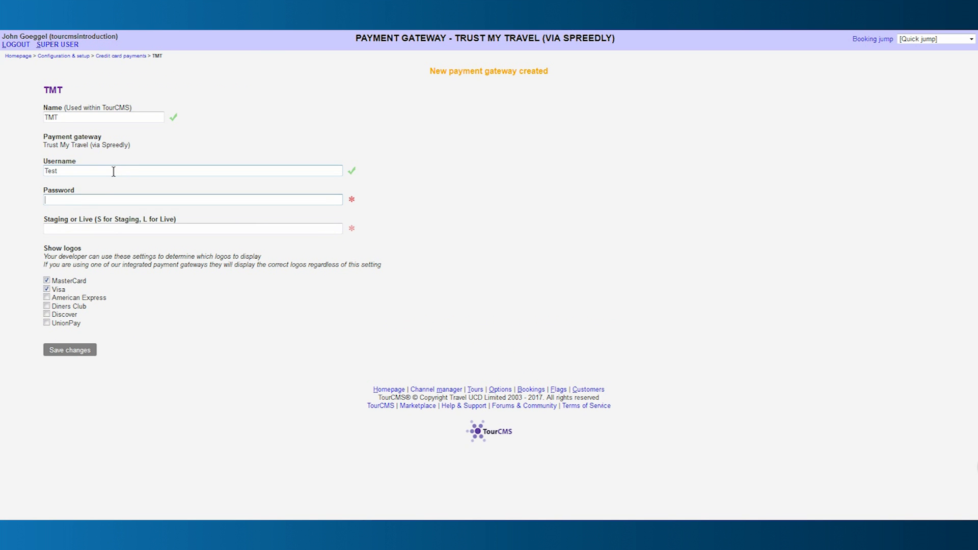
type("Test")
left_click(97, 229)
type("S")
left_click(47, 298)
left_click(80, 348)
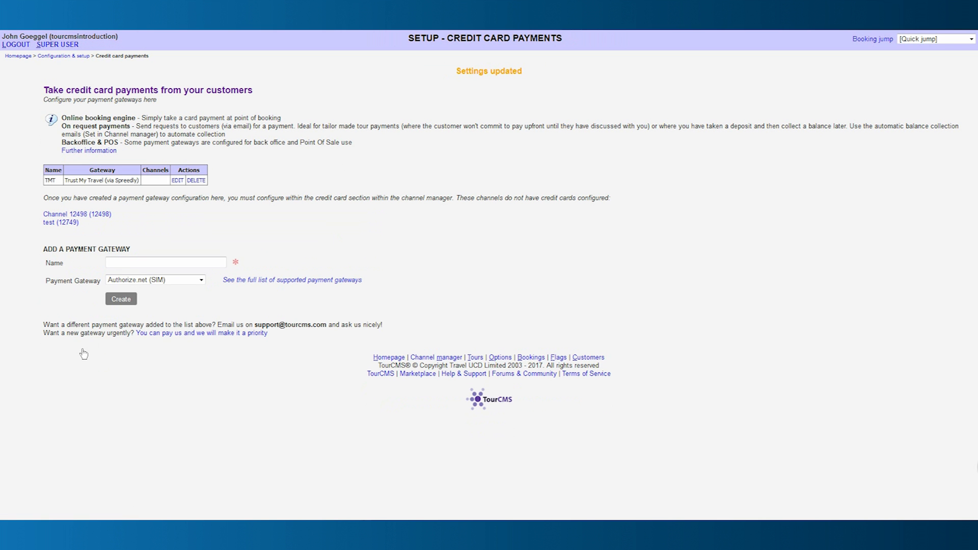
left_click(19, 57)
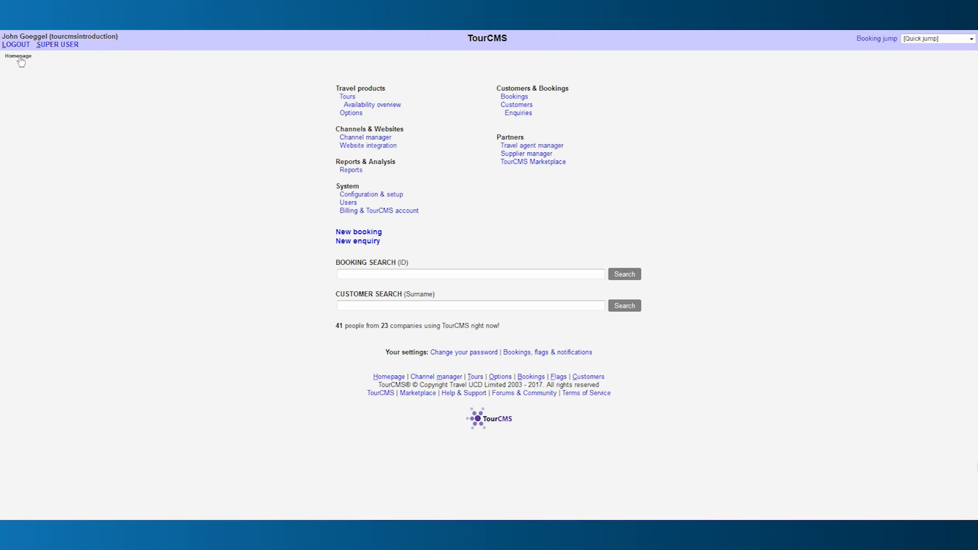
Set Channel 12498's e-commerce, back office and mail/telephone order gateways to TMT and save.
left_click(361, 137)
left_click(153, 183)
left_click(299, 131)
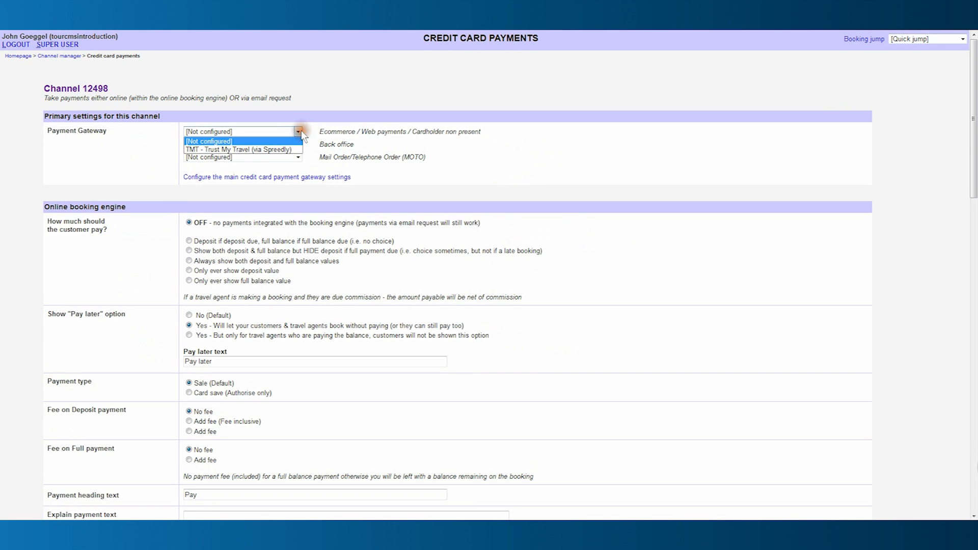
left_click(276, 149)
left_click(295, 145)
left_click(288, 162)
left_click(295, 157)
left_click(285, 173)
scroll(285, 174, "down", 5)
scroll(288, 178, "down", 10)
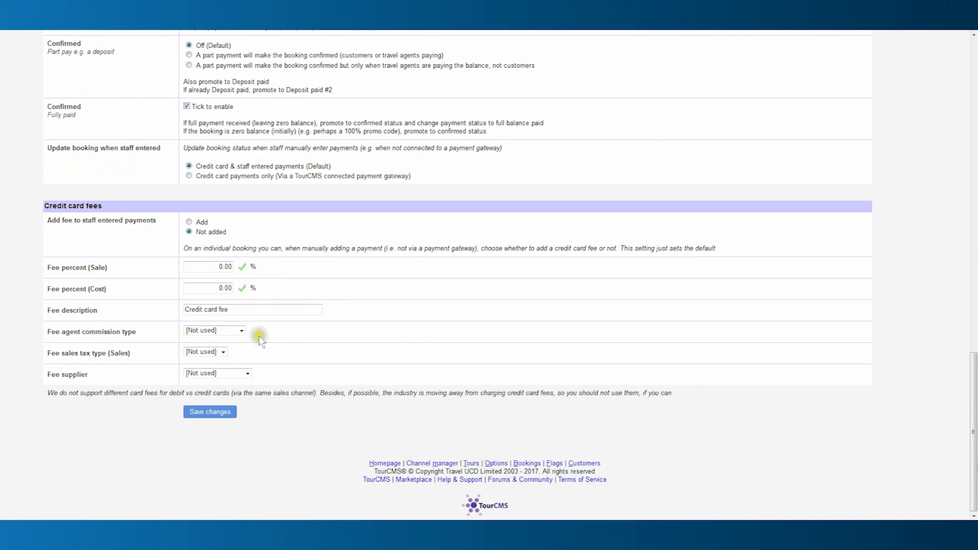
left_click(213, 412)
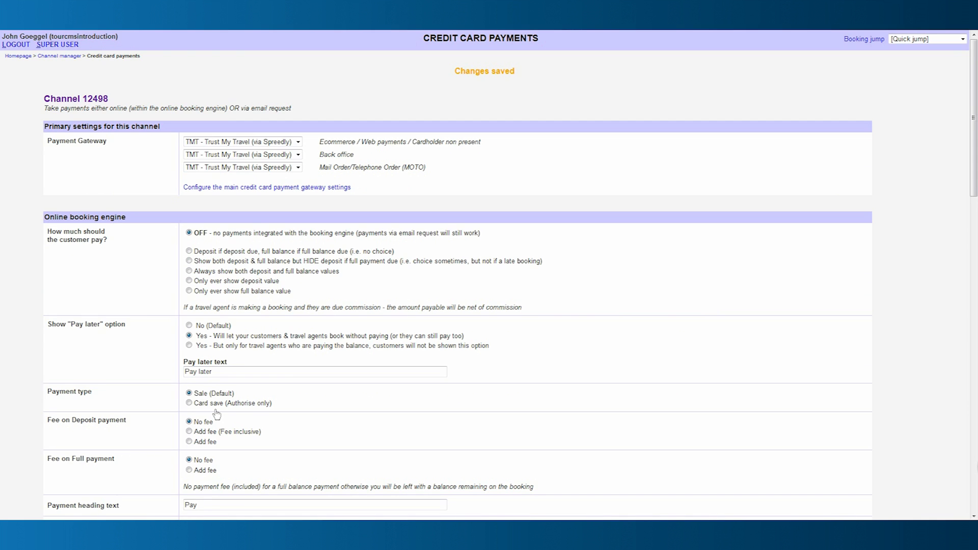
left_click(59, 56)
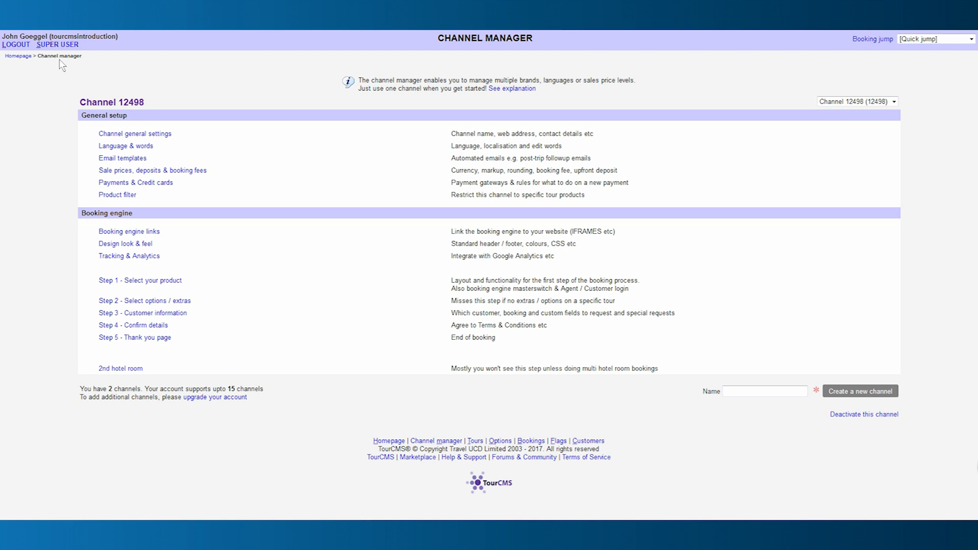
Configure Channel 12498's Marketplace listing with brand name Palisis and Booking engine style.
left_click(24, 56)
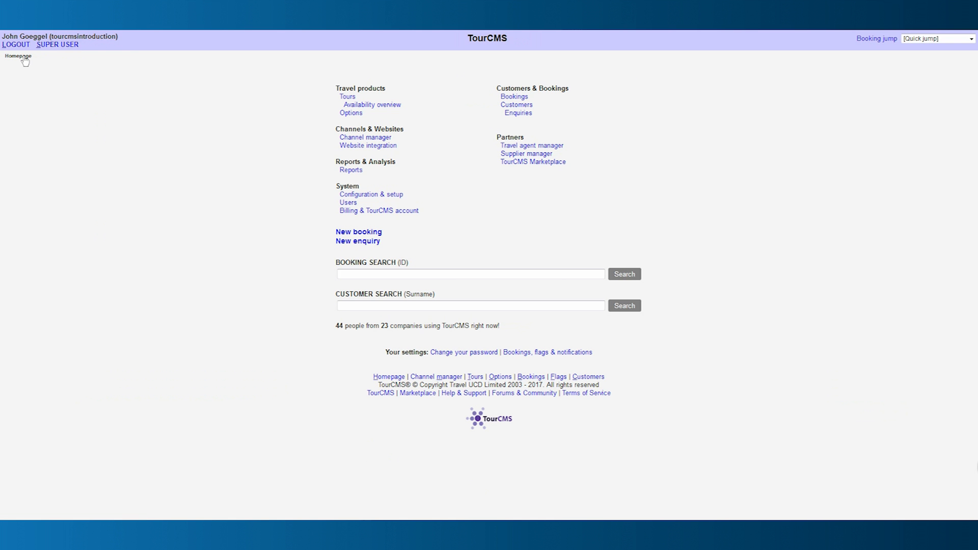
left_click(525, 161)
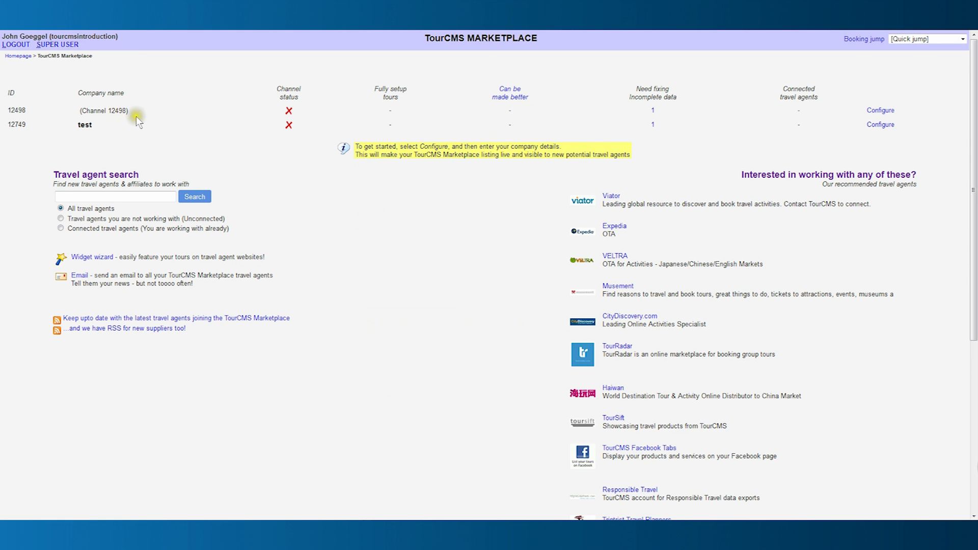
left_click(880, 110)
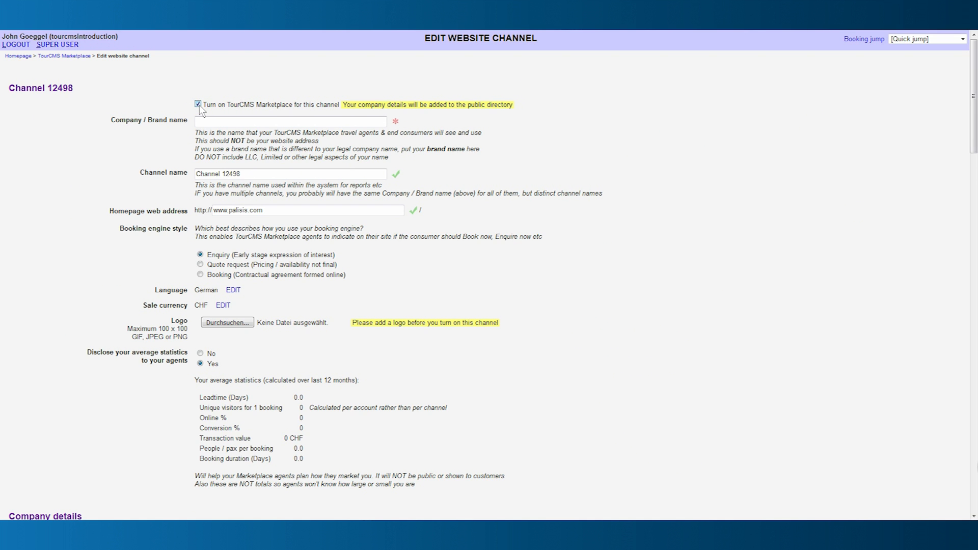
left_click(213, 121)
type("Palisis")
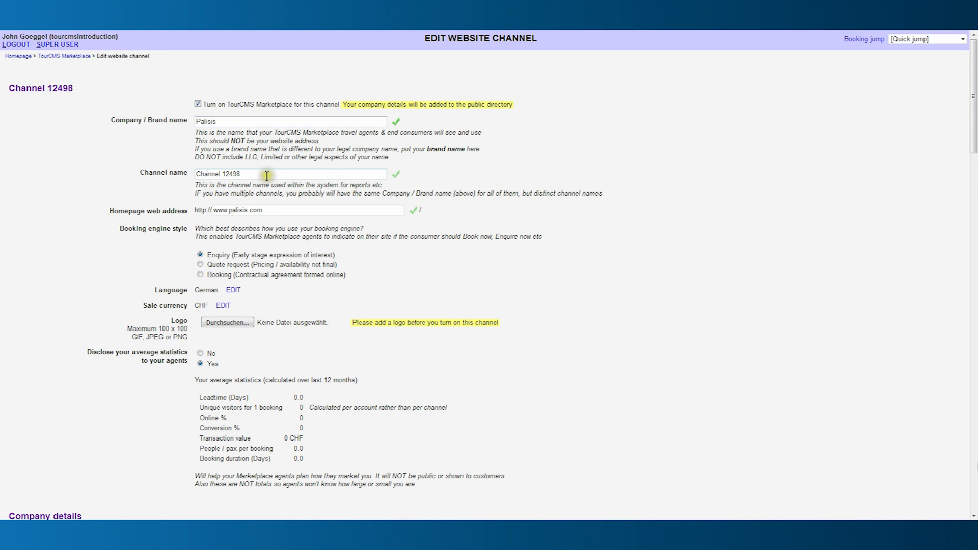
scroll(231, 211, "down", 4)
left_click(199, 158)
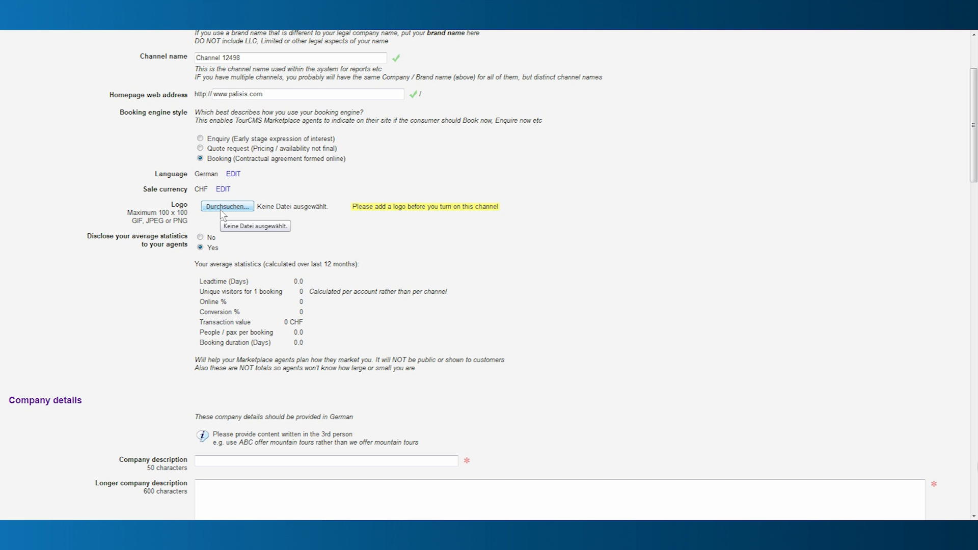
Write the pitch 'This is just a testaccount' and save the Marketplace settings.
scroll(220, 210, "down", 20)
left_click(210, 260)
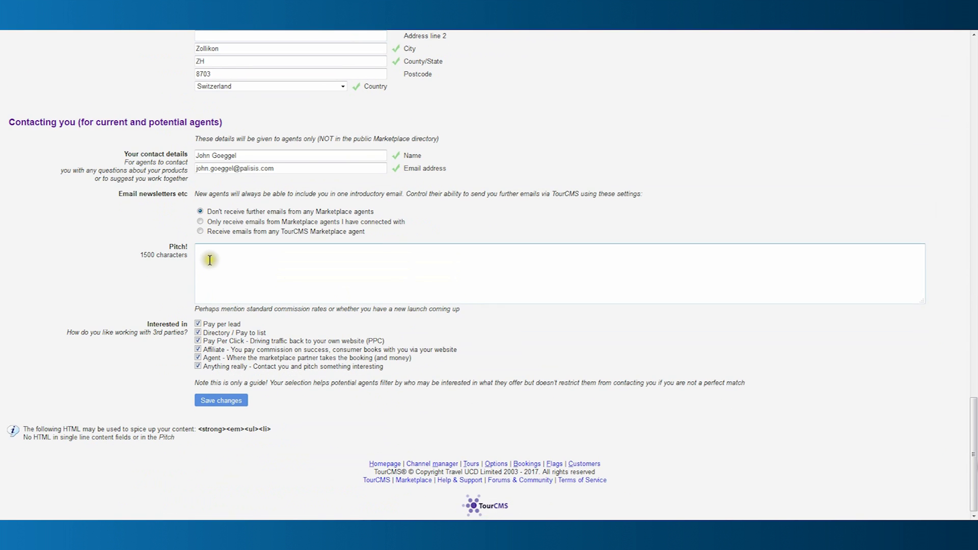
type("This is just a testaccount")
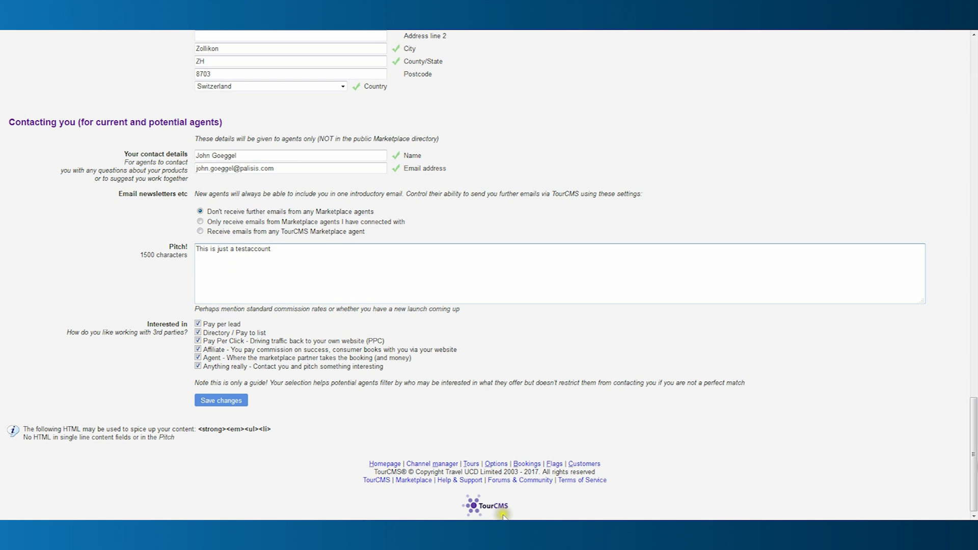
left_click(244, 425)
left_click(241, 406)
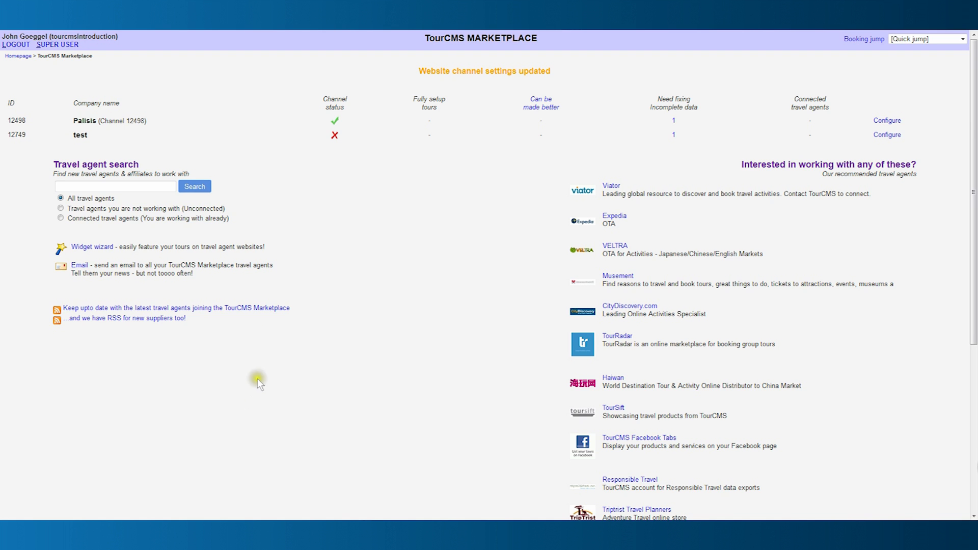
Go via Configuration & setup to the XML API page listing both channels' private keys.
left_click(16, 57)
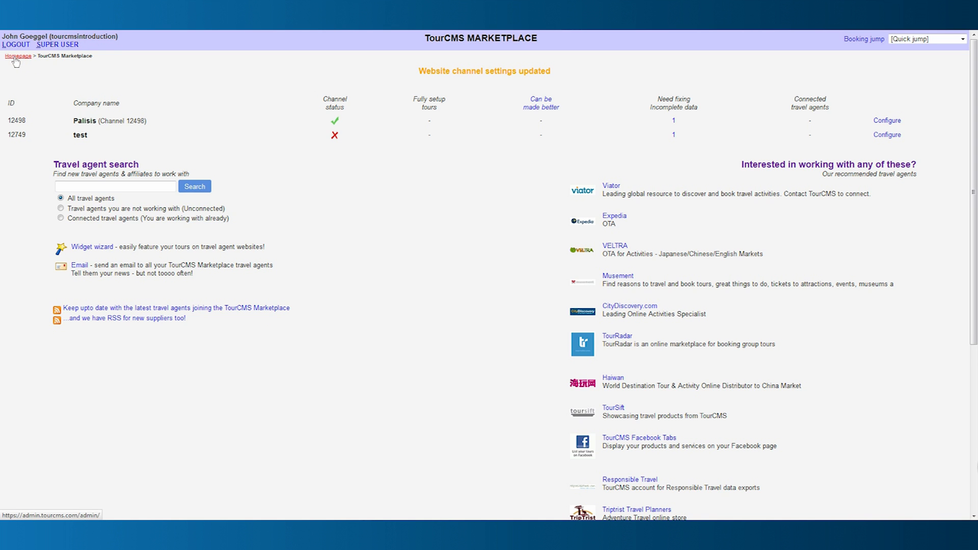
left_click(349, 195)
scroll(352, 197, "down", 8)
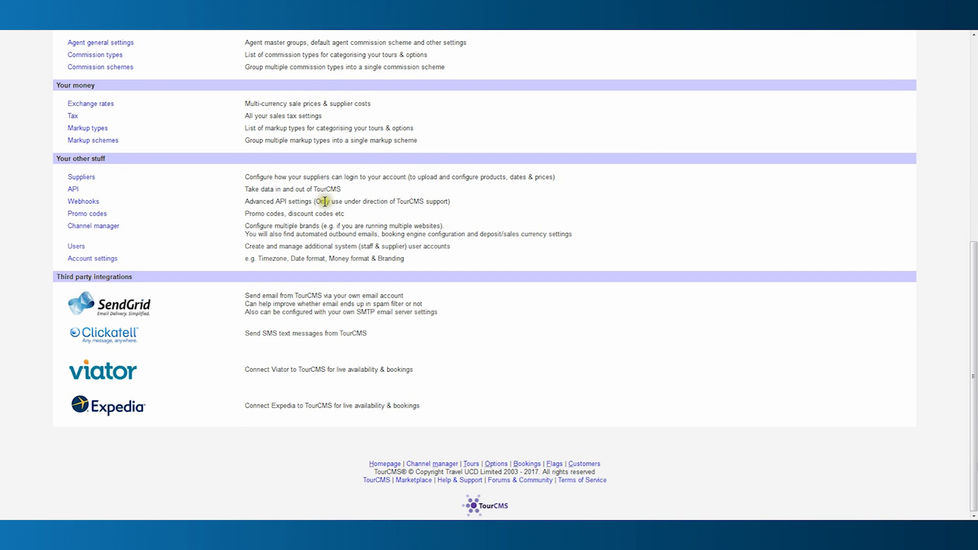
left_click(74, 192)
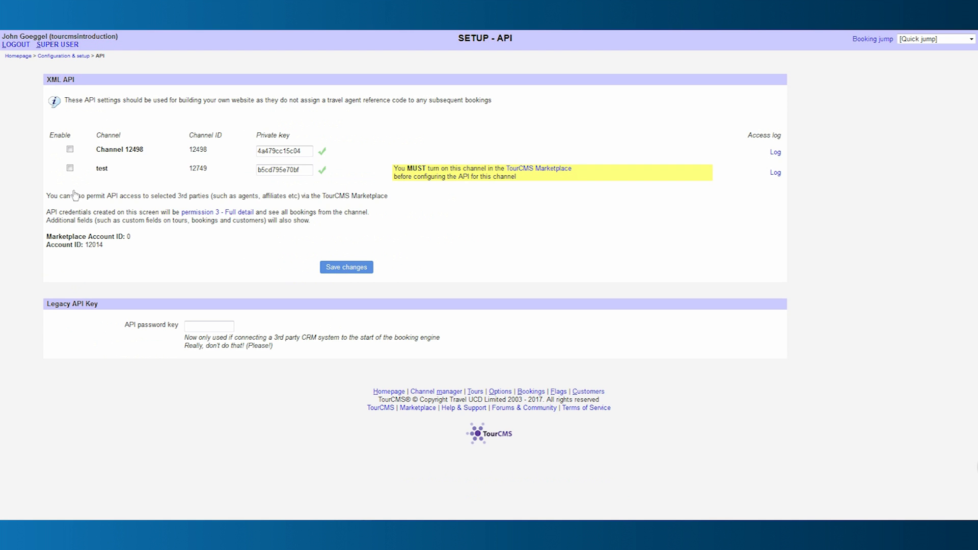
Enable XML API access for Channel 12498, save it, and return home.
left_click(69, 149)
left_click(329, 268)
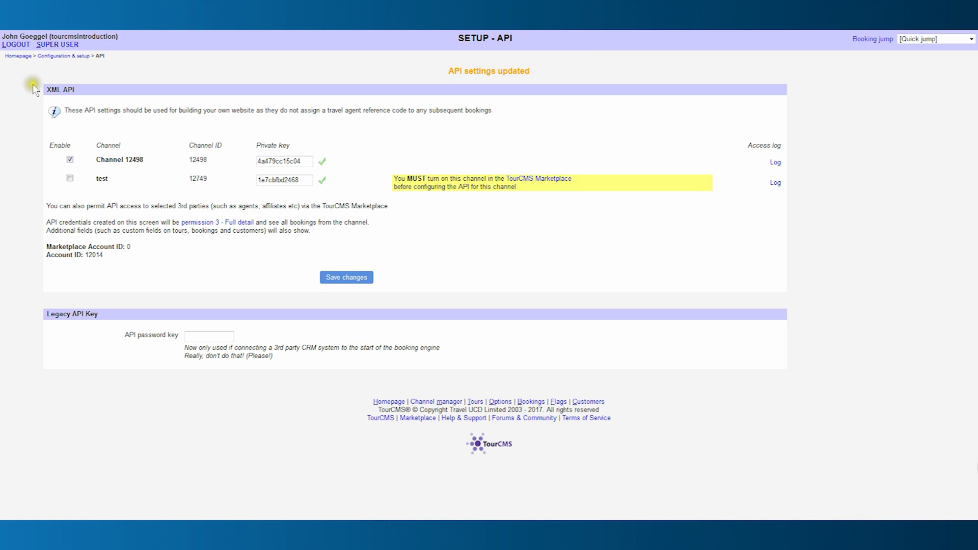
left_click(22, 56)
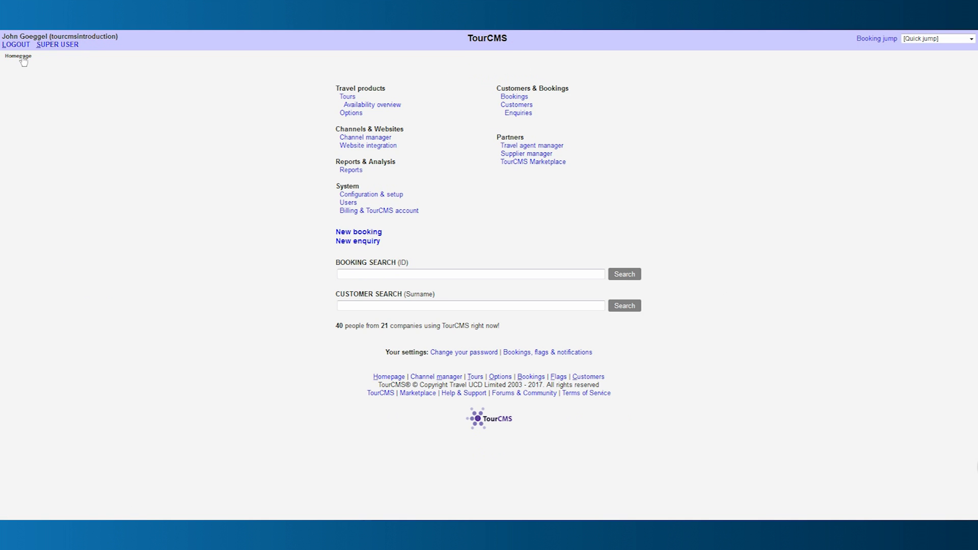
From the TourCMS Marketplace, open Channel 12498's list of tours that can be made better.
left_click(527, 163)
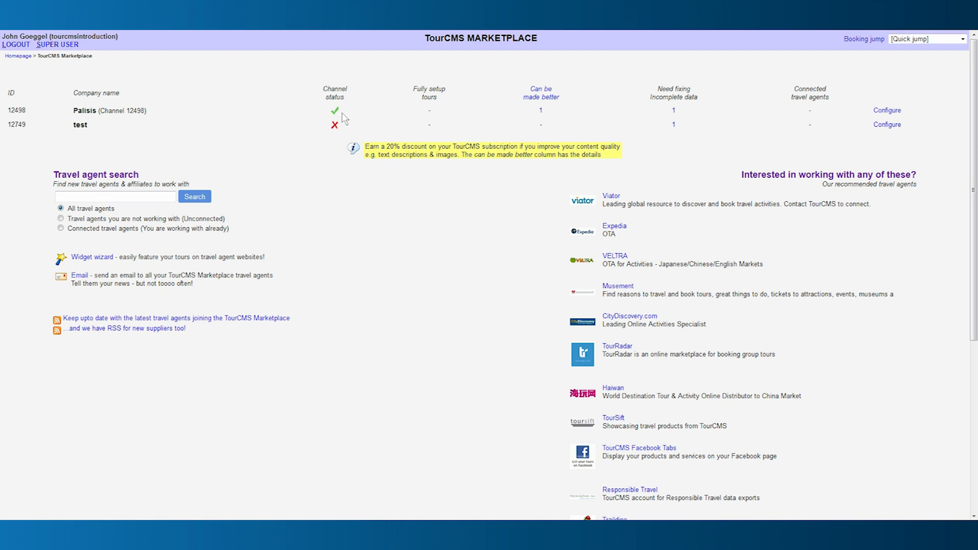
left_click(542, 110)
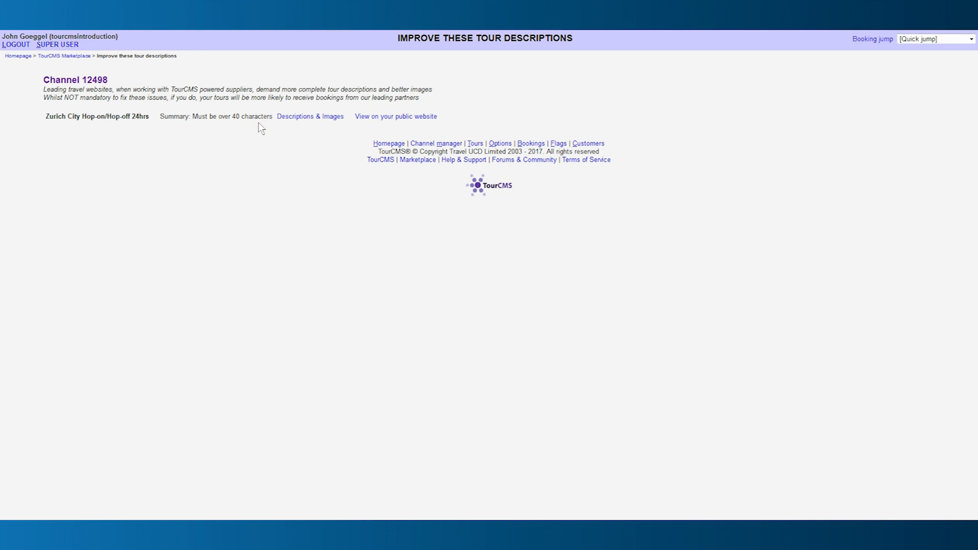
Paste a longer two-sentence summary for the Zurich tour, save it, and view its product page URLs.
left_click(308, 119)
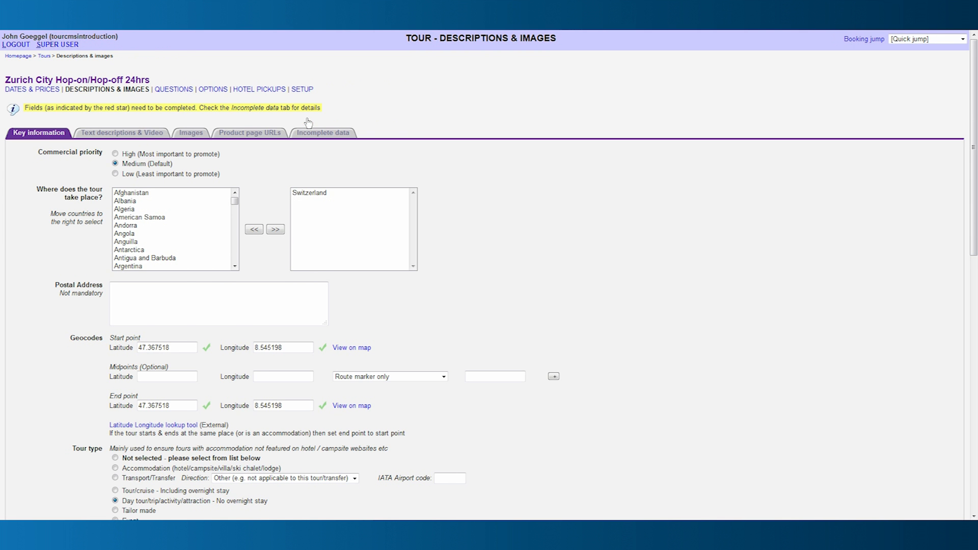
left_click(122, 133)
scroll(194, 184, "down", 5)
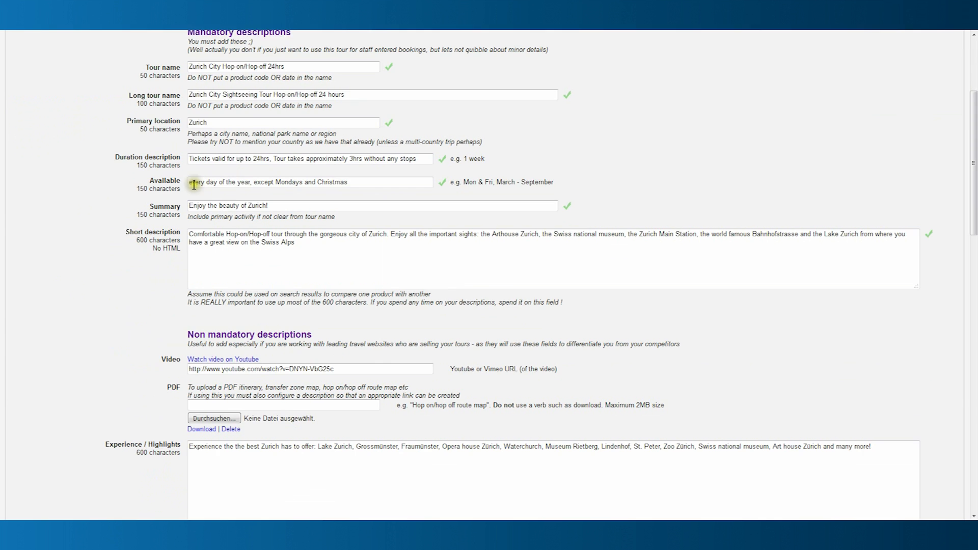
left_click_drag(349, 196, 192, 195)
right_click(211, 195)
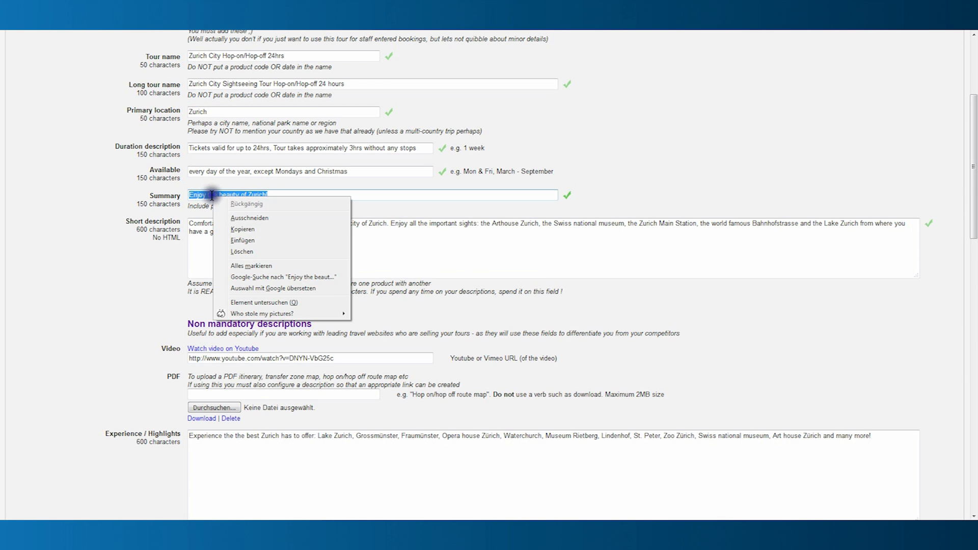
left_click(237, 242)
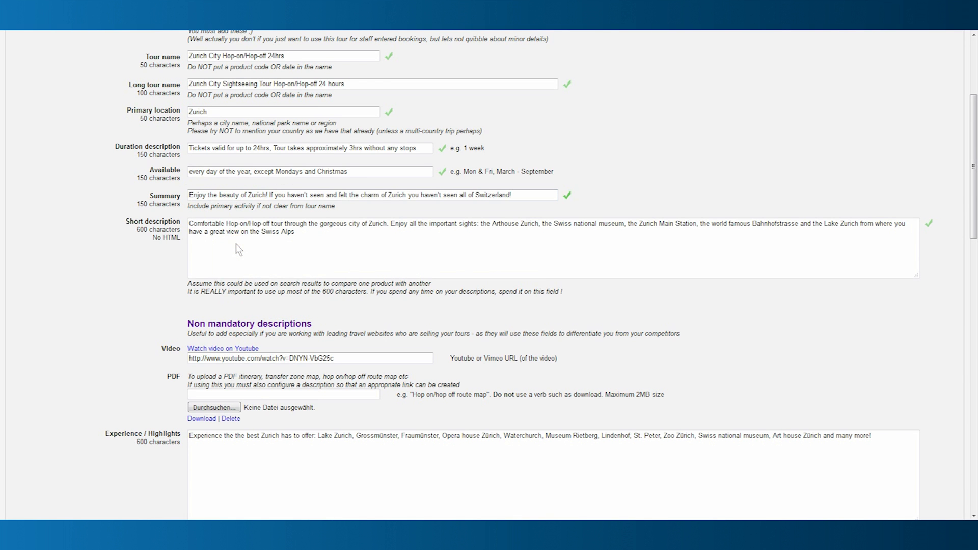
scroll(236, 246, "down", 15)
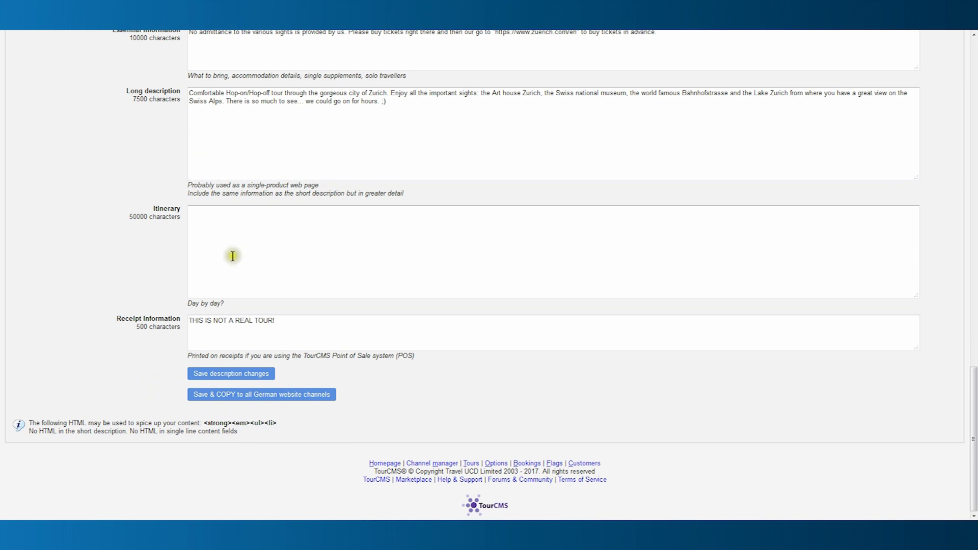
left_click(227, 376)
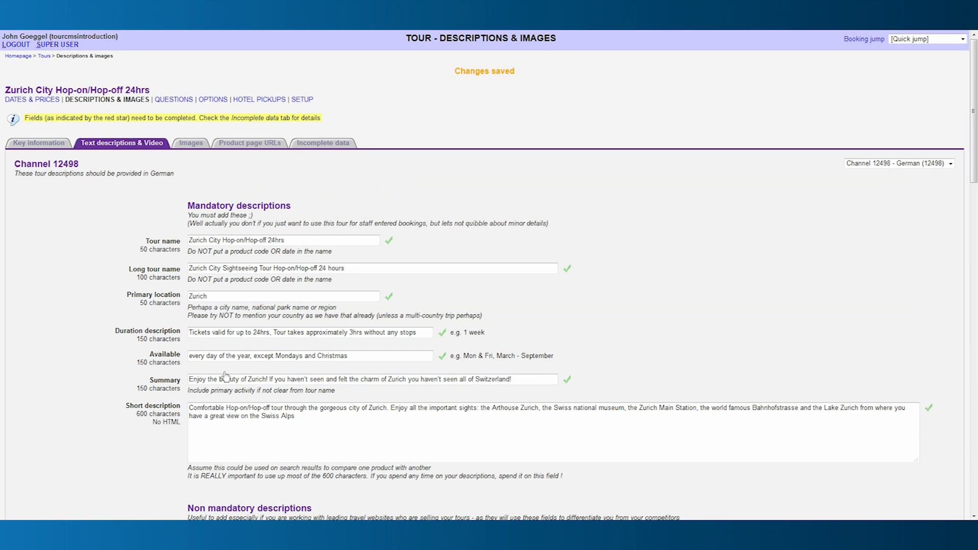
left_click(263, 144)
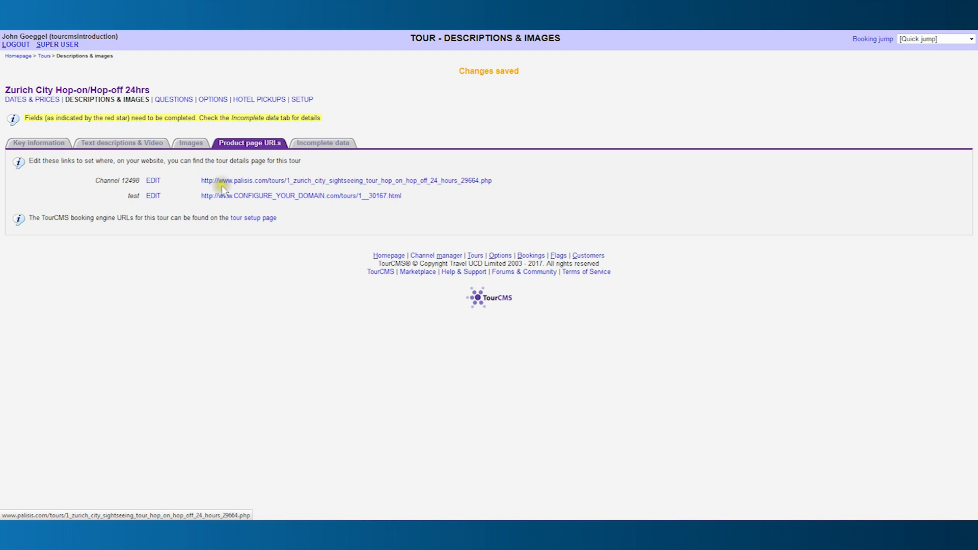
Edit and save the Zurich tour's URL for Channel 12498, then return to the Marketplace overview.
left_click(154, 181)
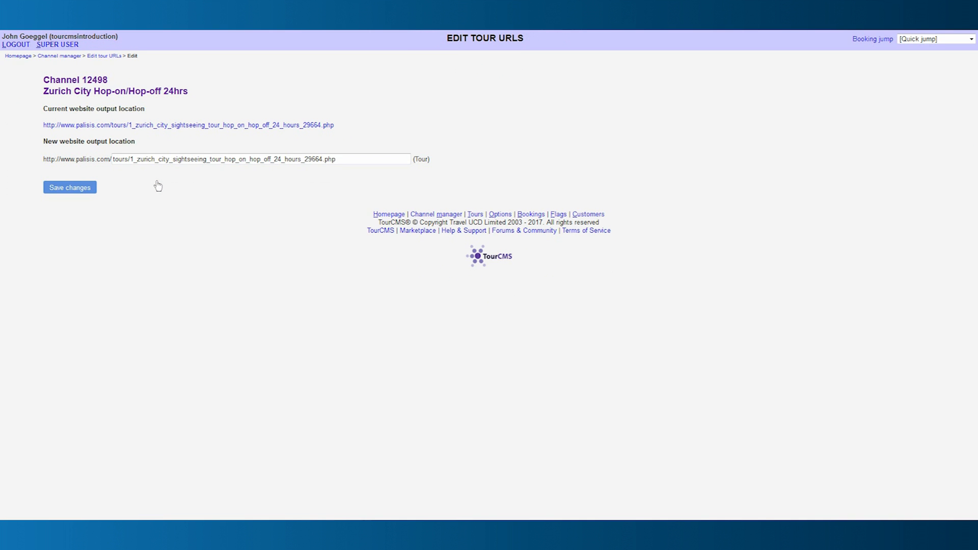
left_click_drag(340, 159, 145, 172)
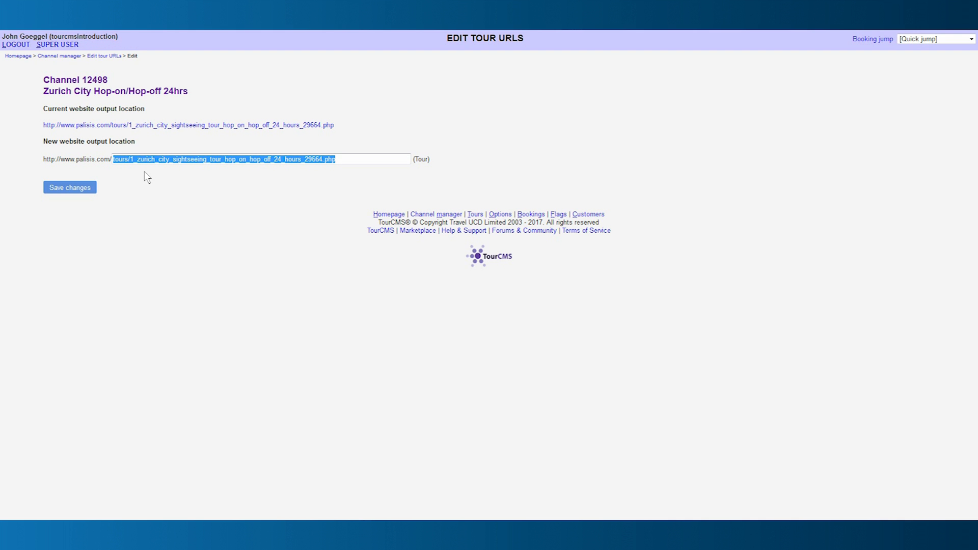
left_click(73, 188)
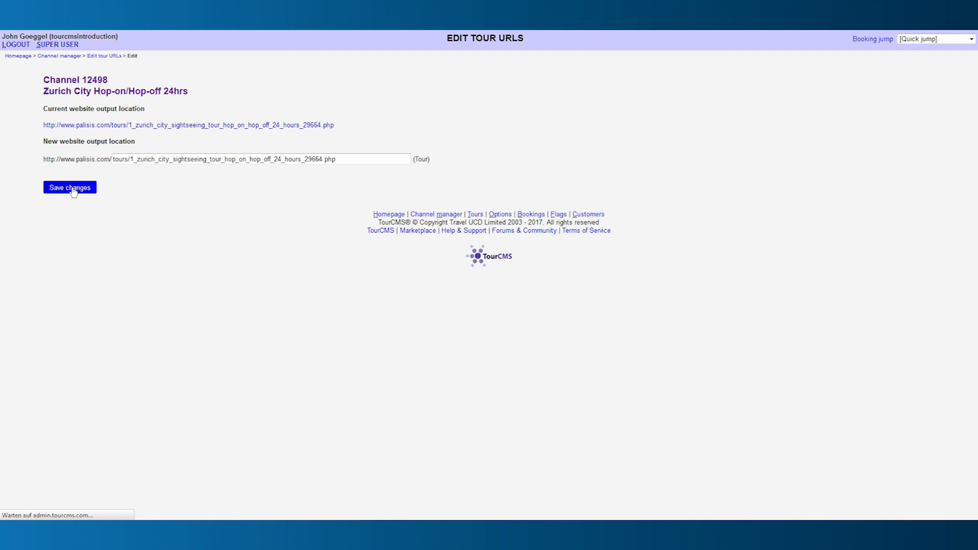
left_click(20, 57)
left_click(514, 162)
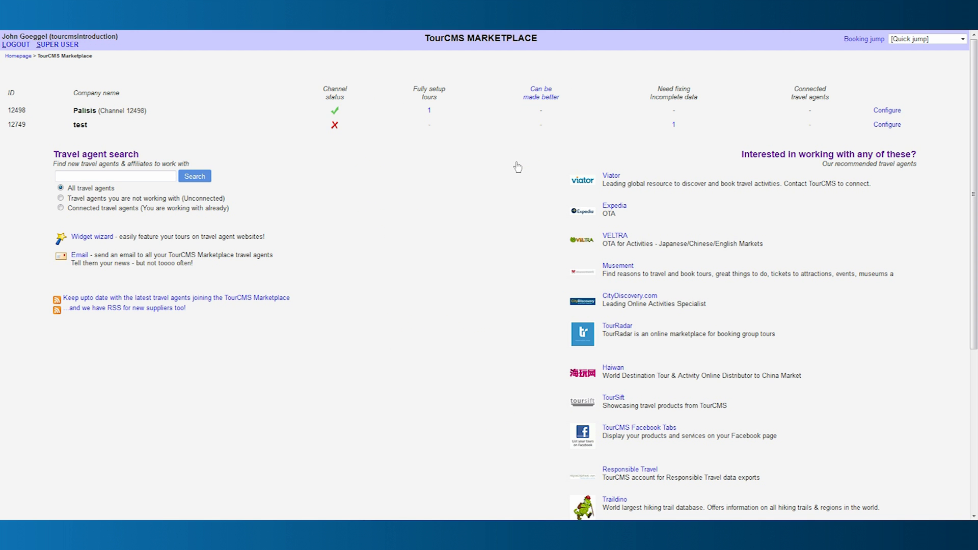
Check Palisis's fully set up tours, then open TourSift from the Marketplace's recommended agents.
left_click(429, 114)
left_click(25, 57)
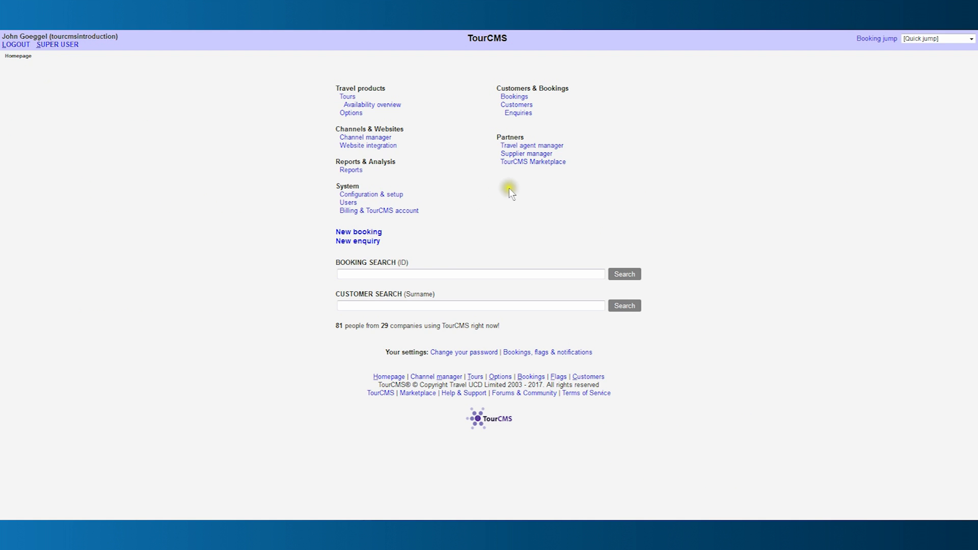
left_click(538, 162)
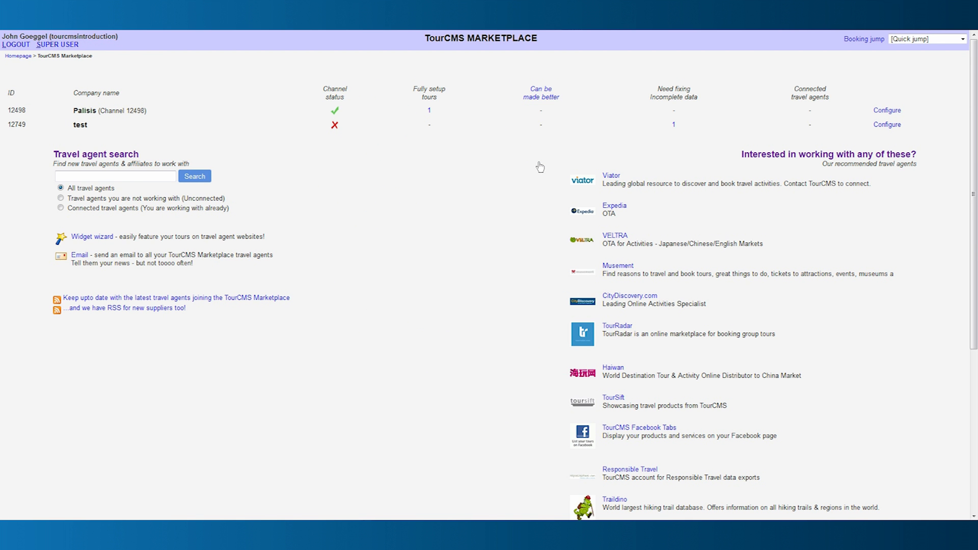
left_click(616, 401)
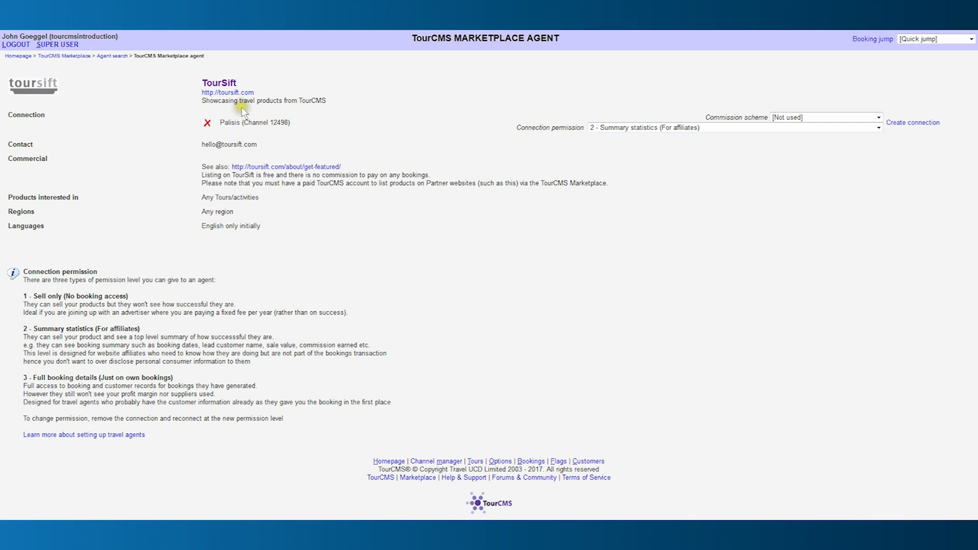
left_click(232, 95)
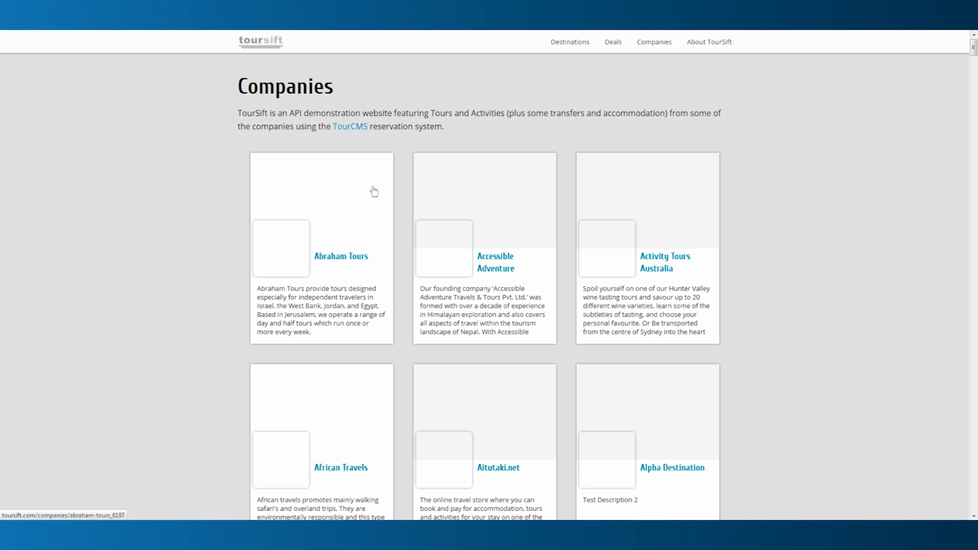
Scroll down through the TourSift Companies grid of TourCMS-connected operators.
scroll(374, 191, "down", 10)
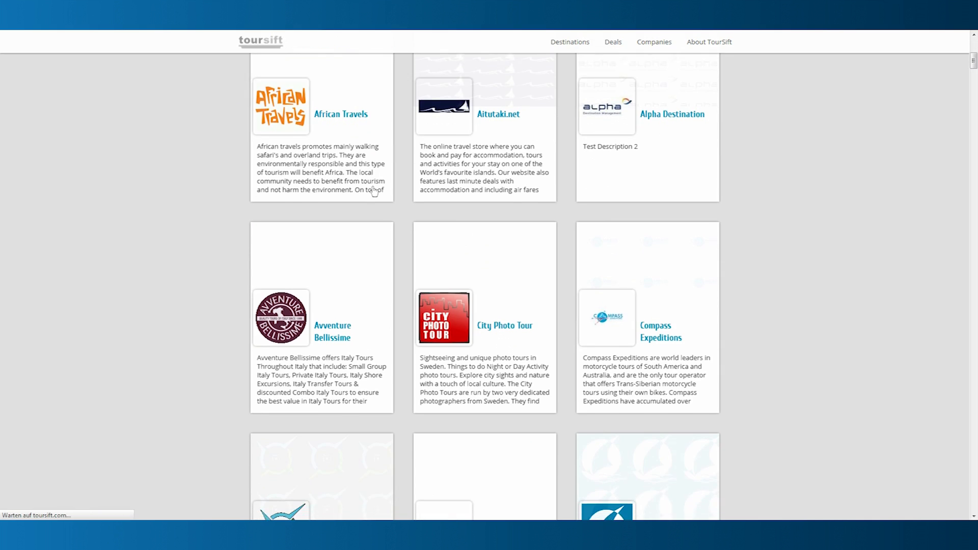
scroll(374, 191, "down", 20)
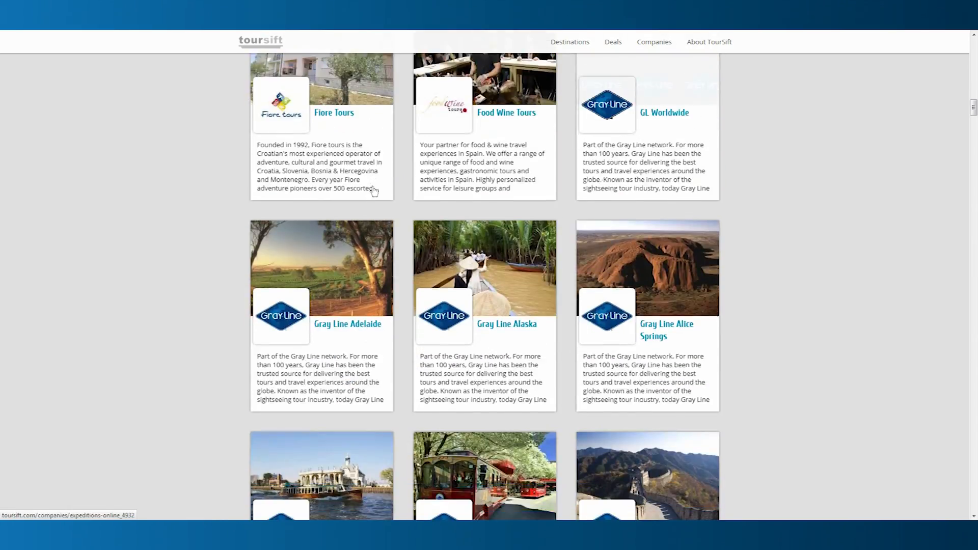
scroll(374, 191, "down", 20)
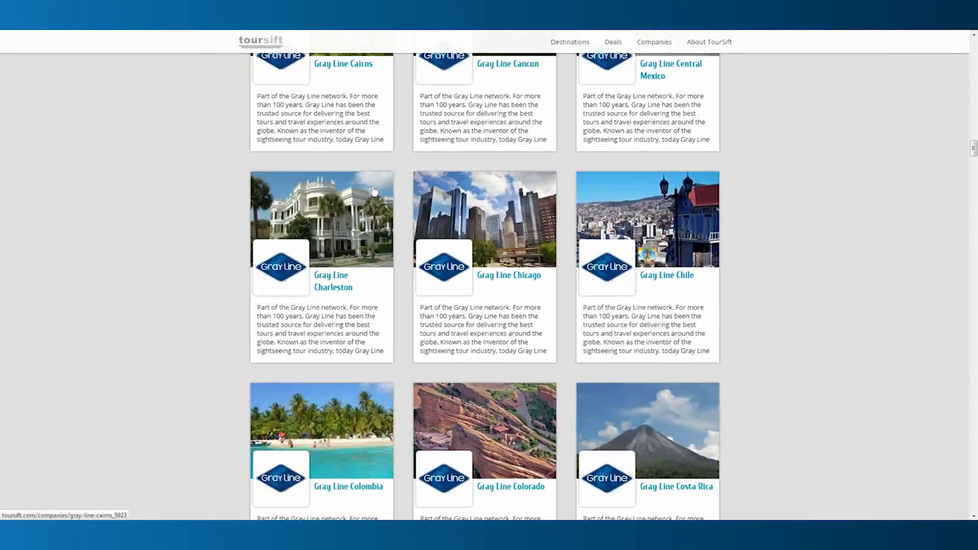
scroll(374, 191, "down", 5)
scroll(374, 191, "down", 20)
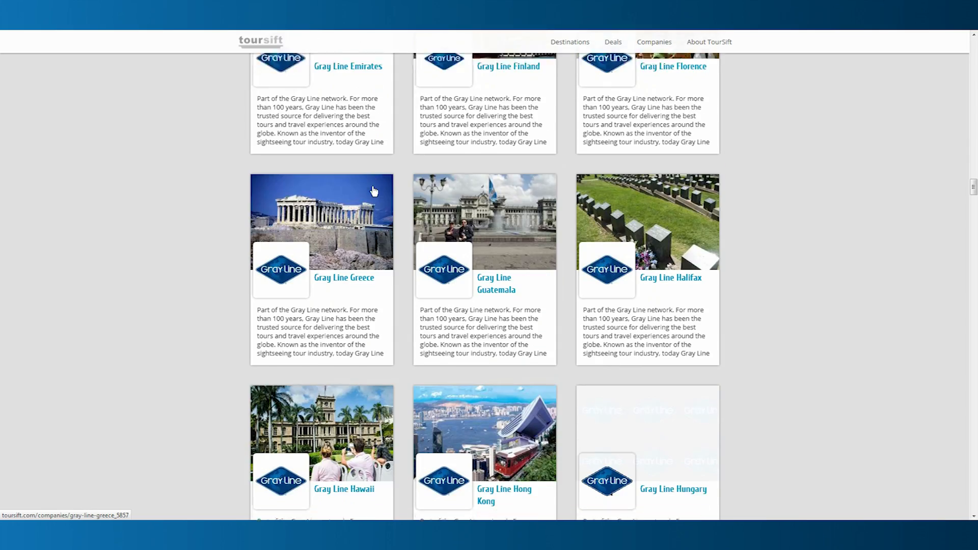
scroll(374, 191, "down", 20)
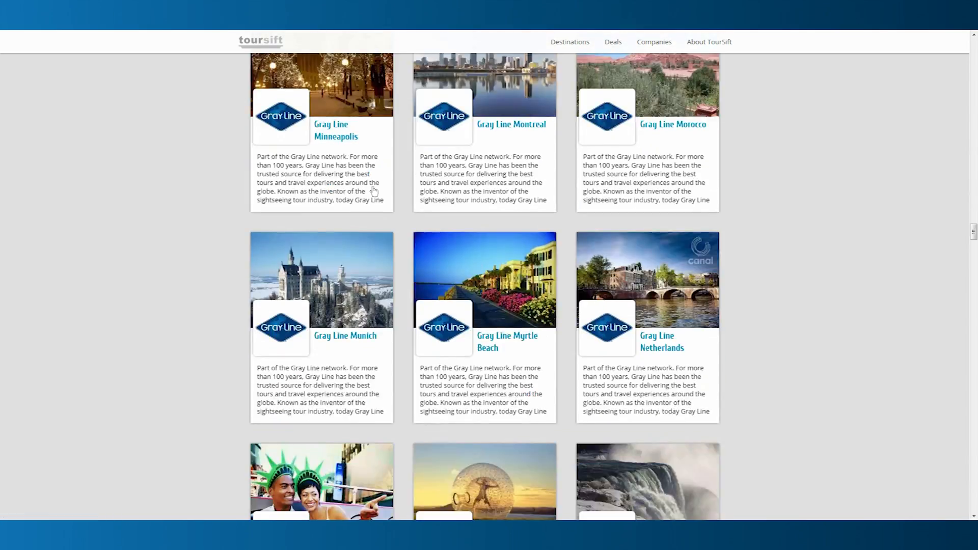
scroll(374, 191, "down", 20)
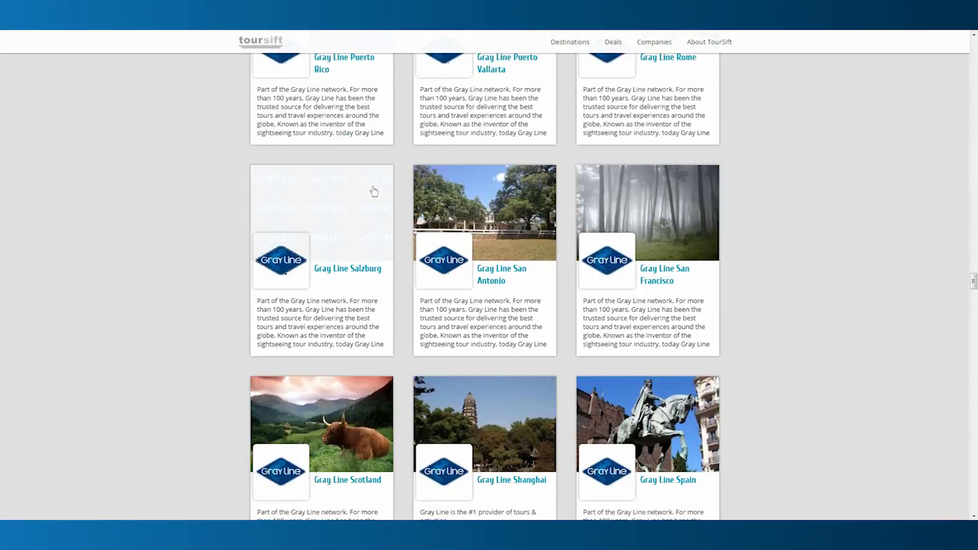
scroll(374, 191, "down", 20)
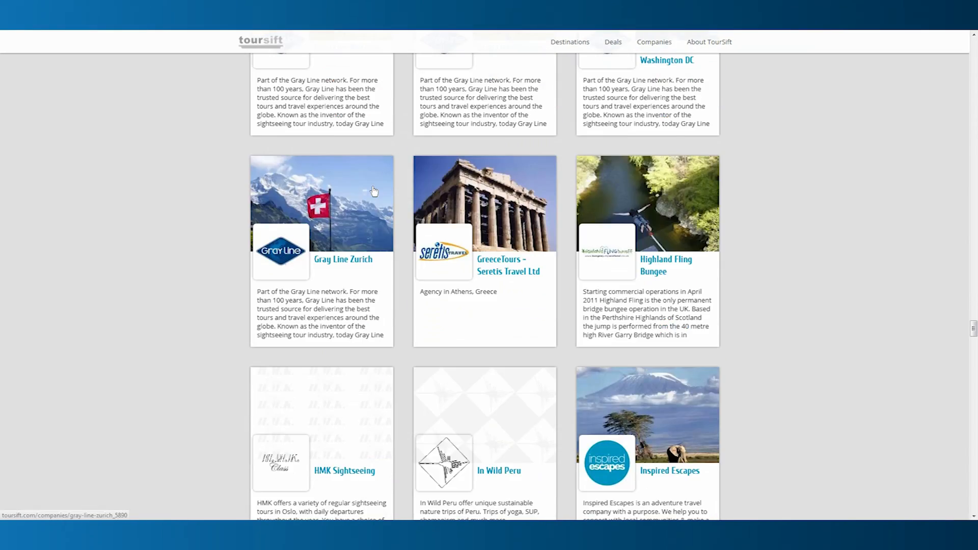
scroll(374, 192, "down", 20)
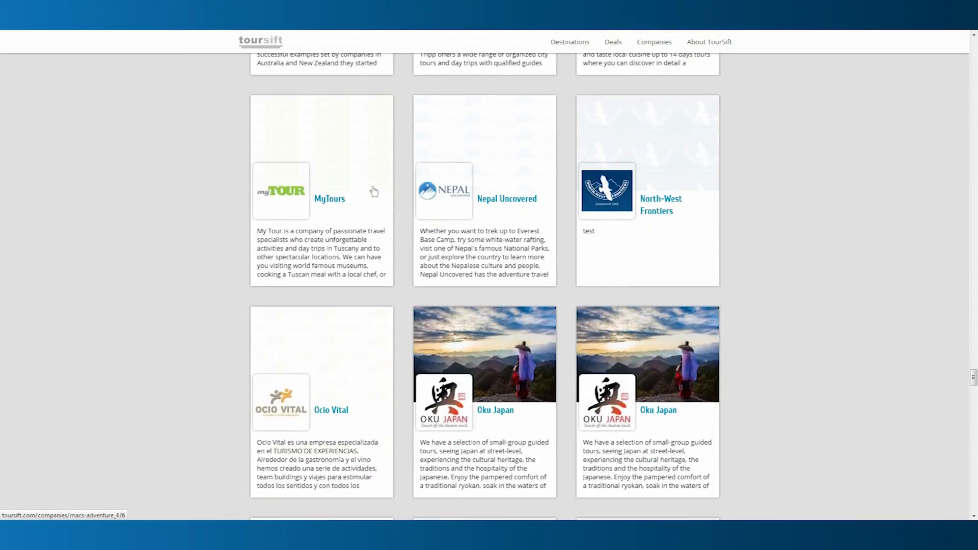
scroll(374, 191, "down", 20)
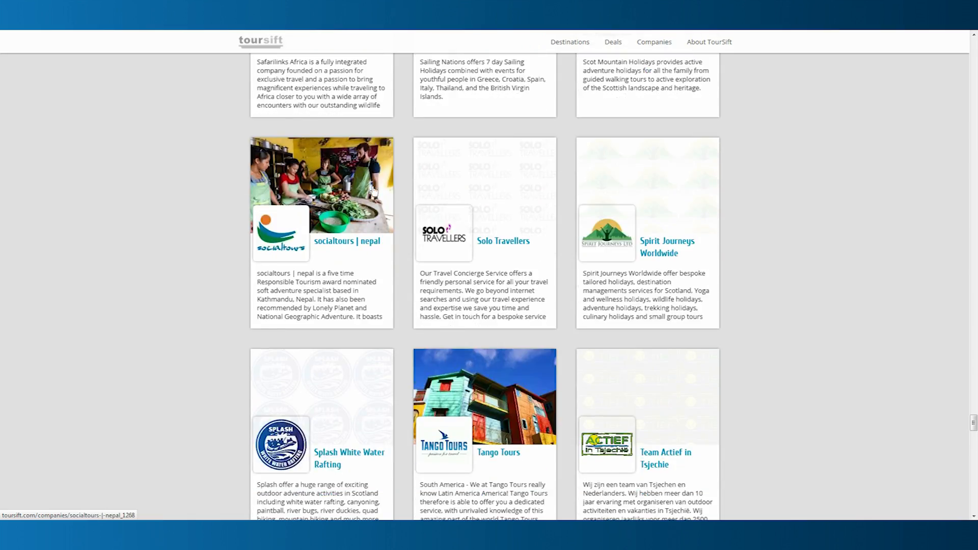
scroll(374, 191, "down", 20)
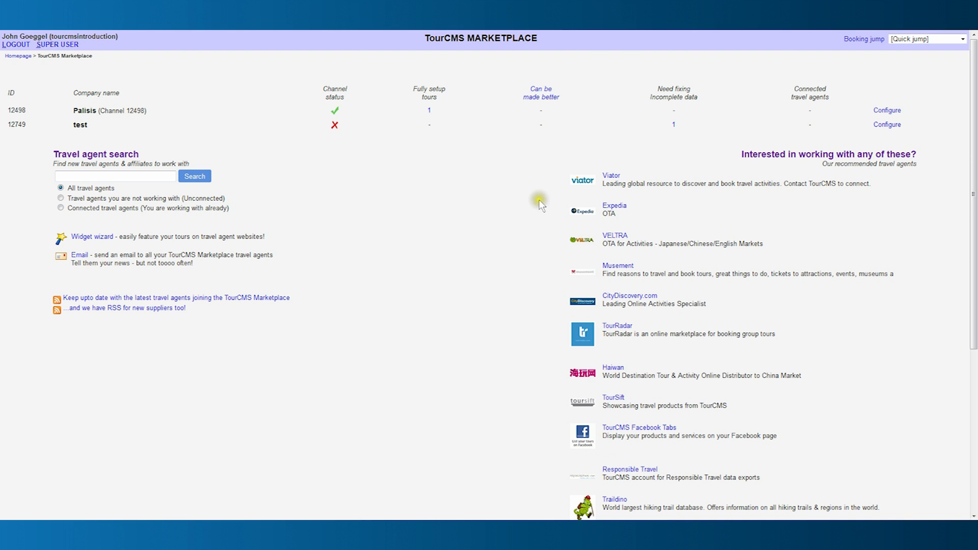
Reopen the TourSift agent page from the Marketplace's recommended travel agents list.
scroll(503, 357, "down", 5)
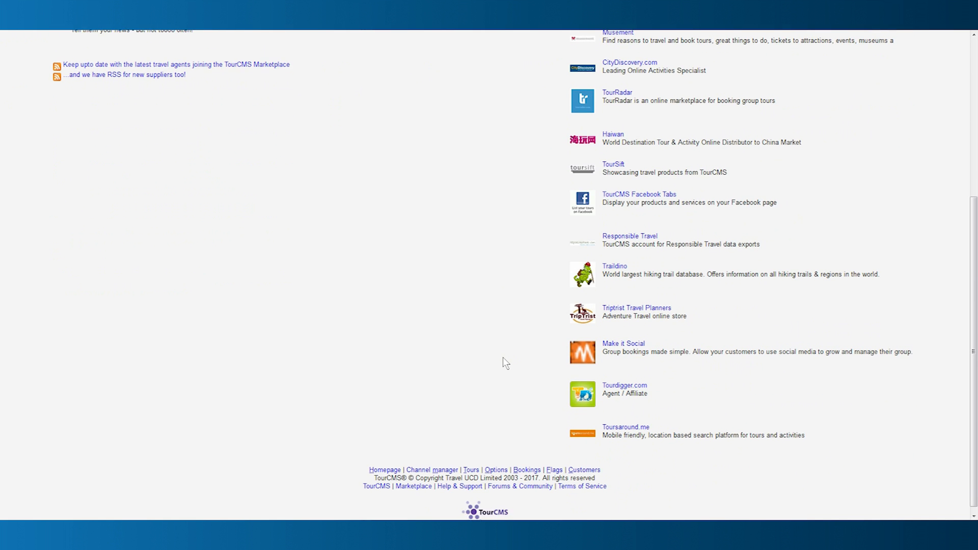
scroll(503, 357, "up", 4)
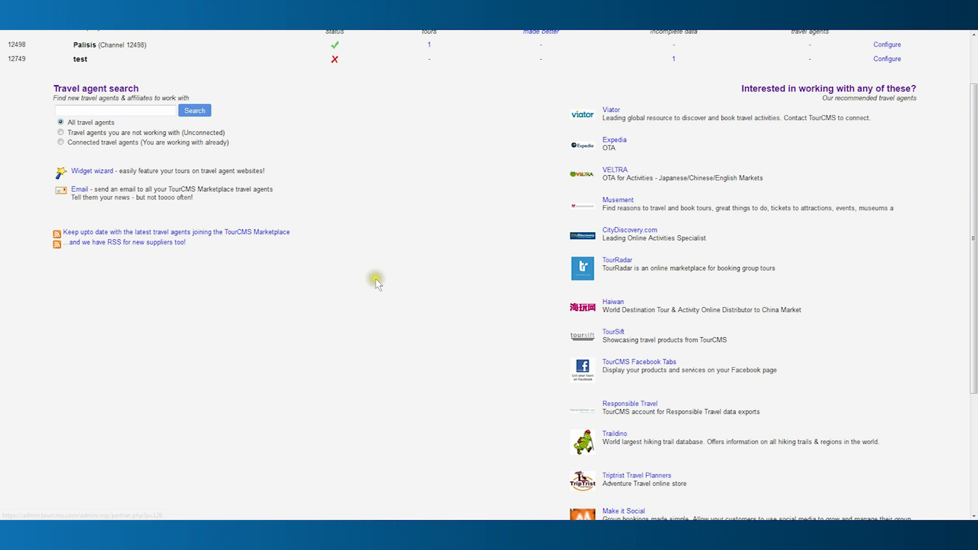
scroll(204, 214, "up", 2)
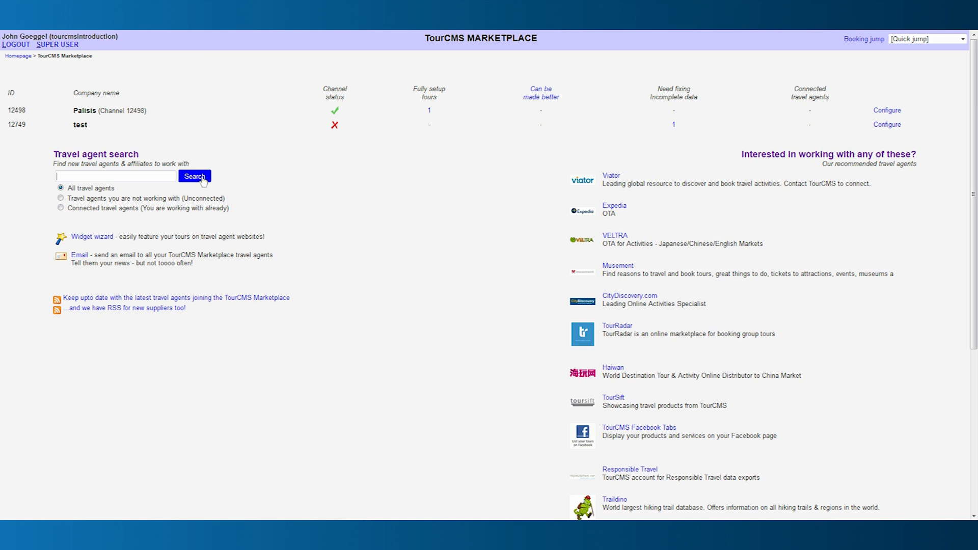
left_click(614, 398)
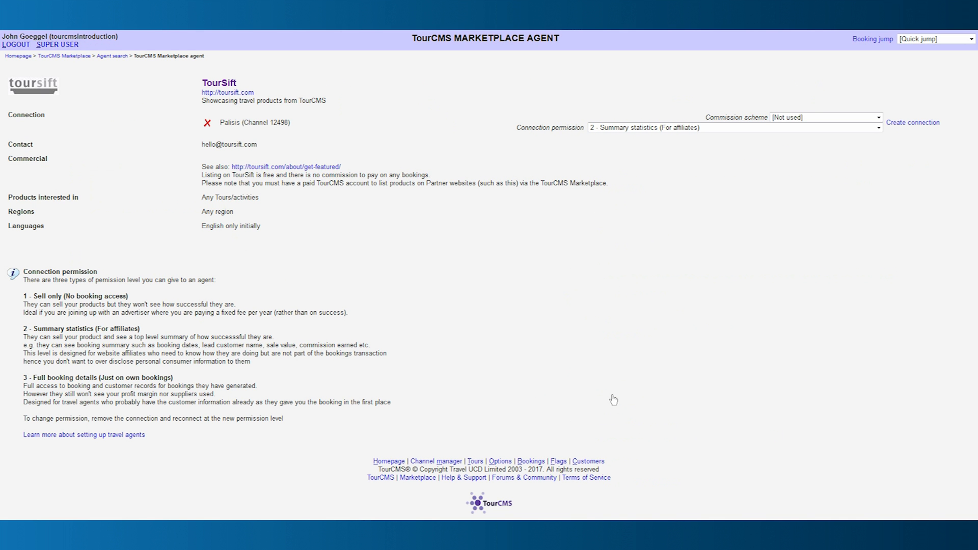
Connect Palisis to TourSift with Standard travel agent commission and '1 - Sell only' permission.
left_click(879, 118)
left_click(871, 136)
left_click(879, 128)
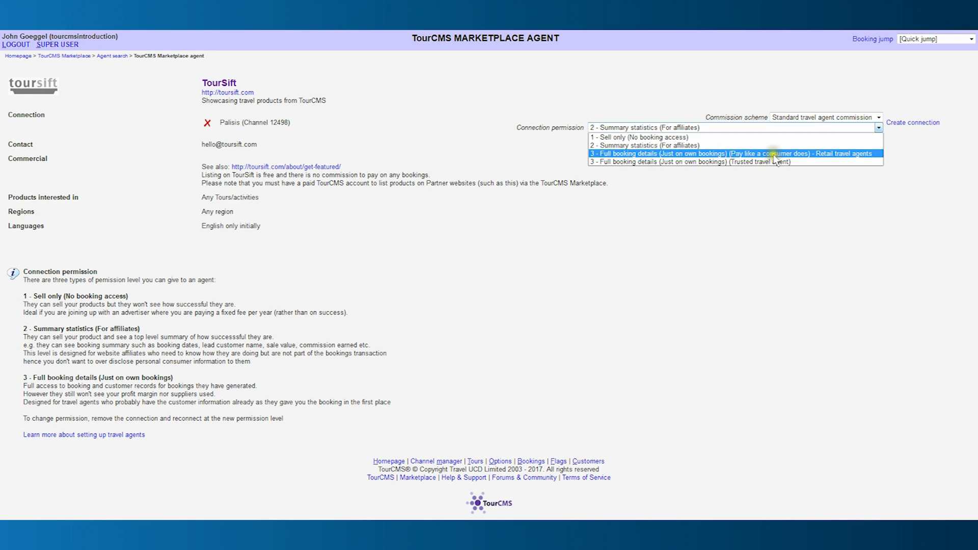
left_click(686, 135)
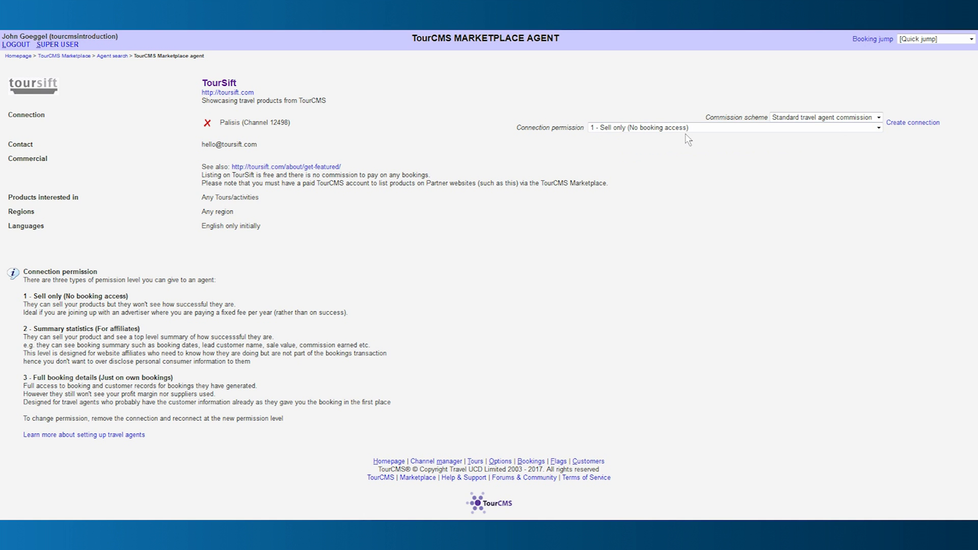
left_click(908, 124)
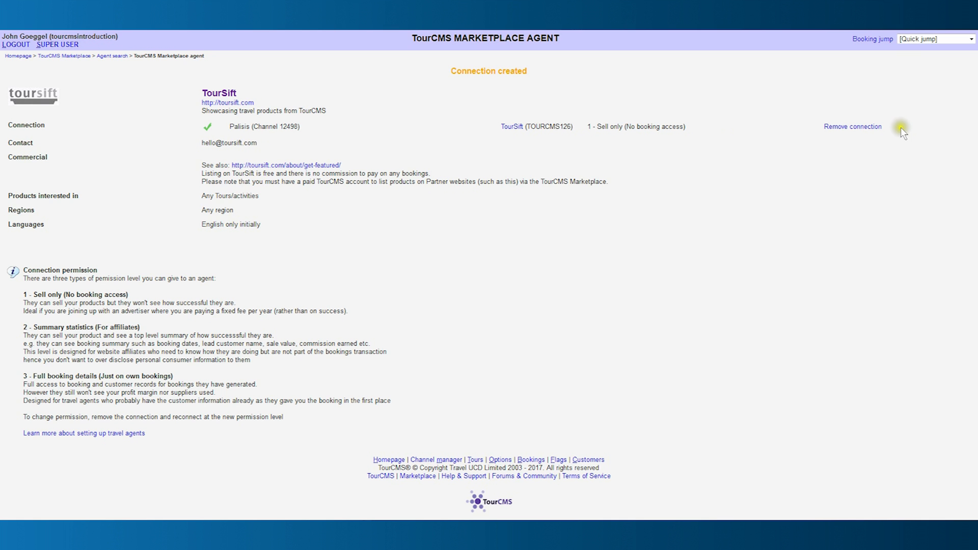
left_click(20, 58)
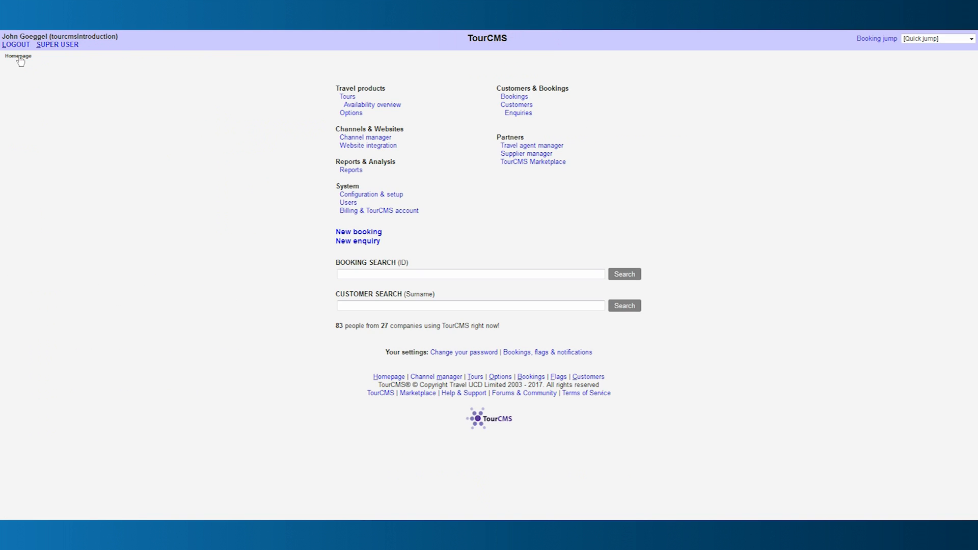
Open TourSift's setup page from the Travel agent manager and review its settings.
left_click(514, 147)
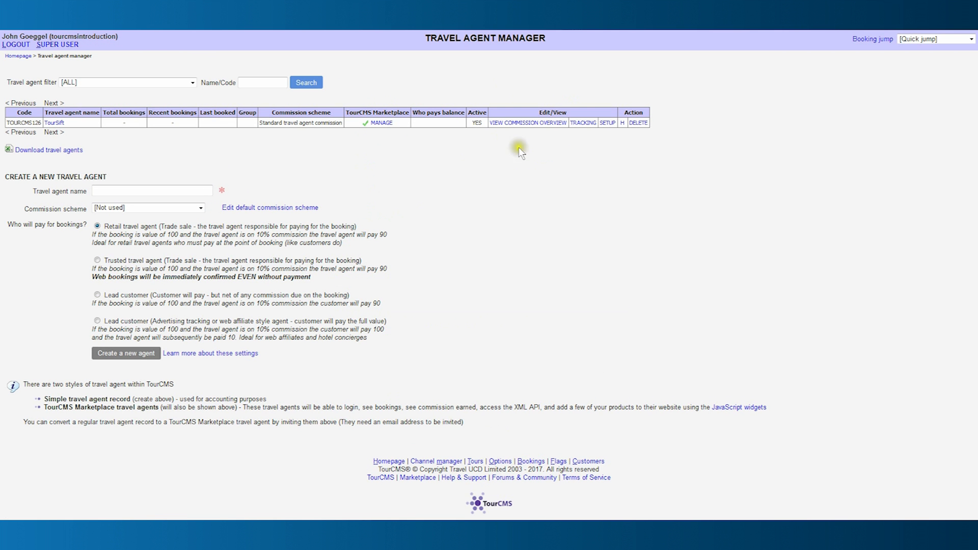
left_click(607, 124)
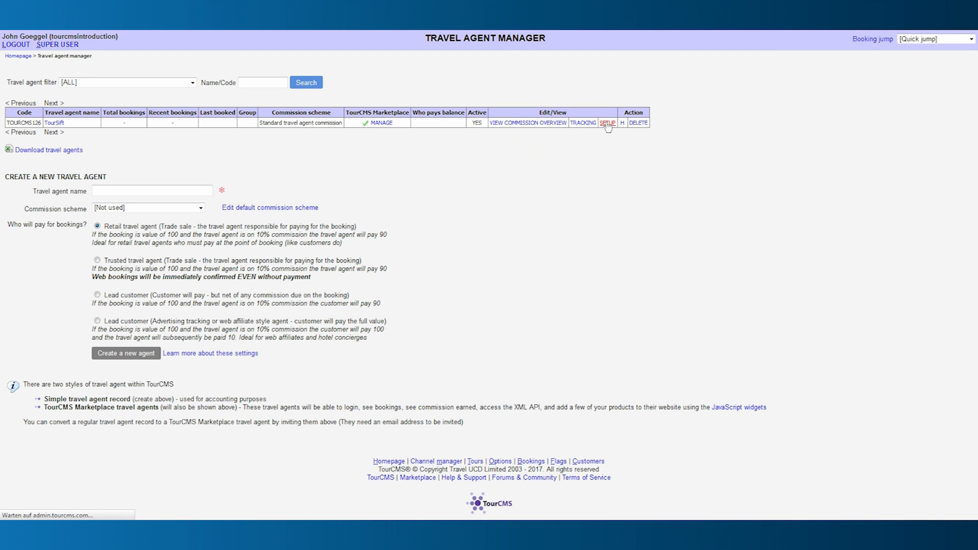
scroll(608, 127, "down", 6)
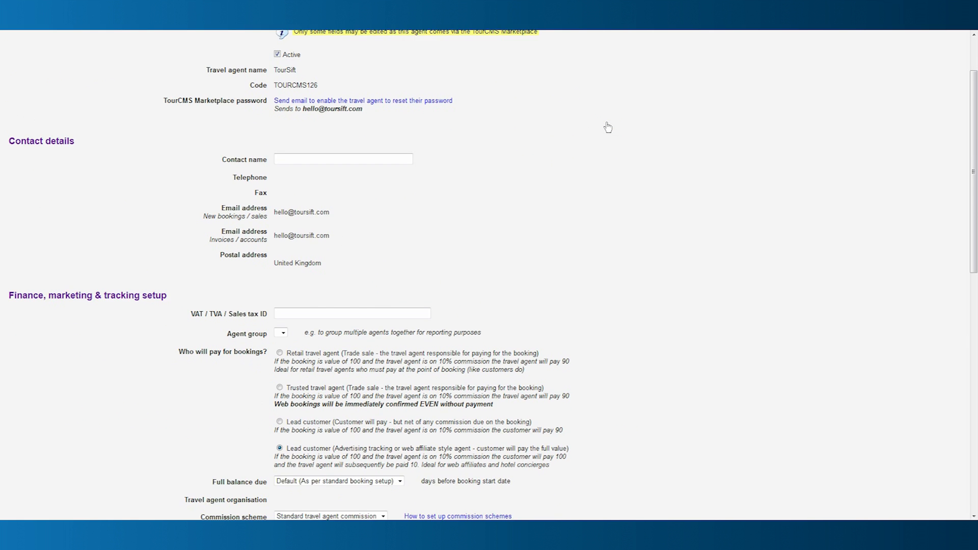
scroll(608, 127, "down", 5)
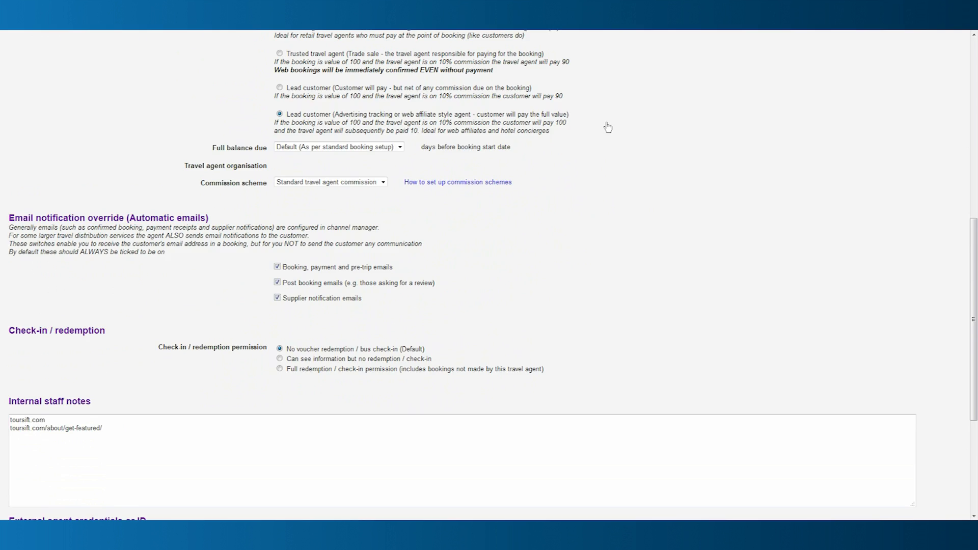